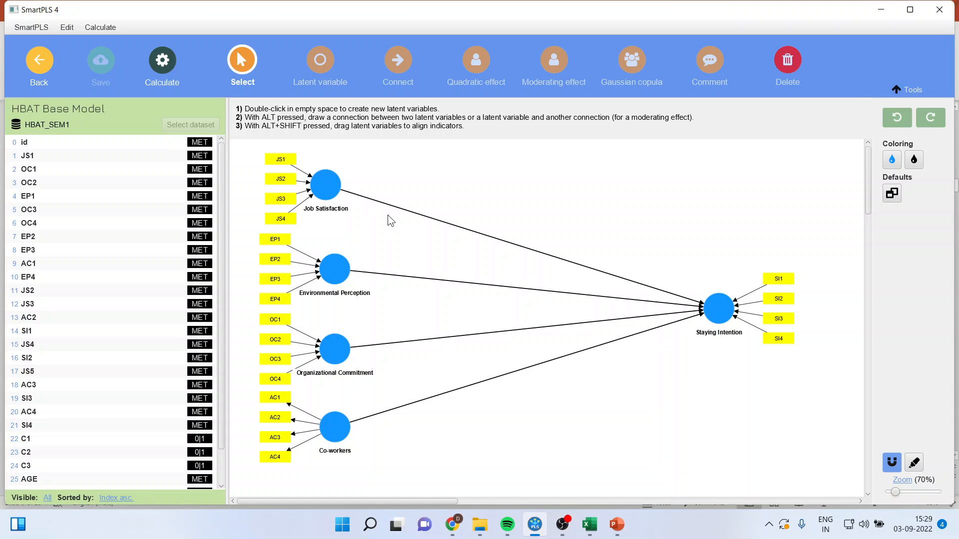
- Move the Co-workers construct with its indicators away from the other three predictors, placing it below their paths to Staying Intention
click(324, 190)
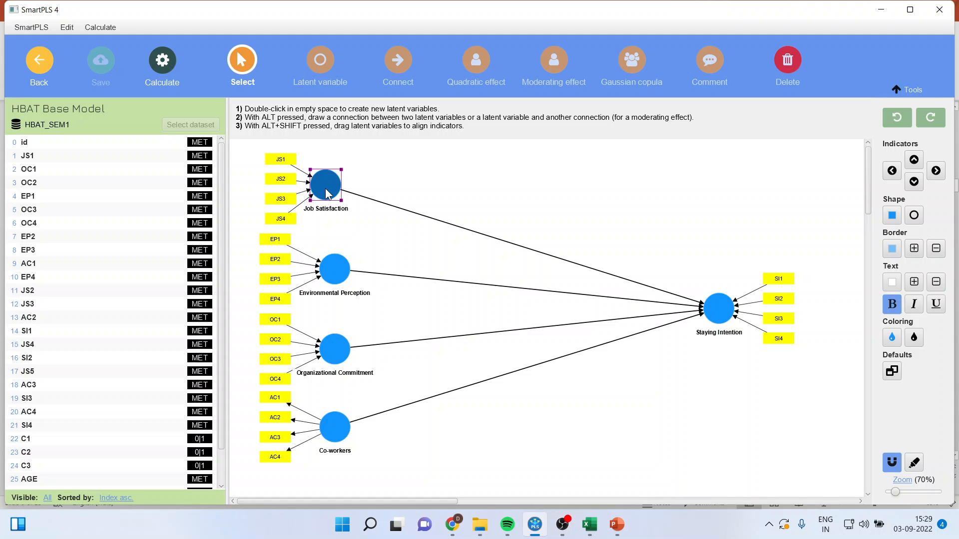
click(335, 270)
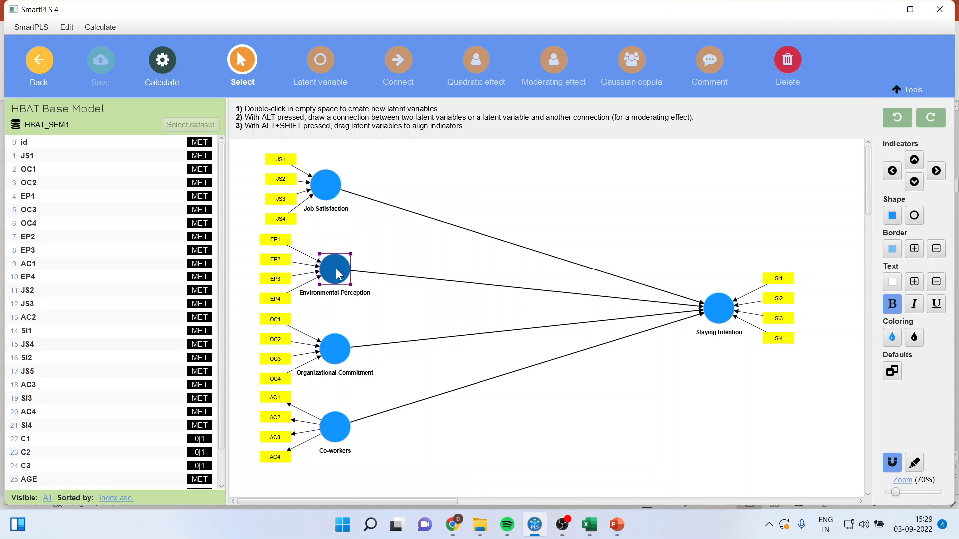
click(338, 355)
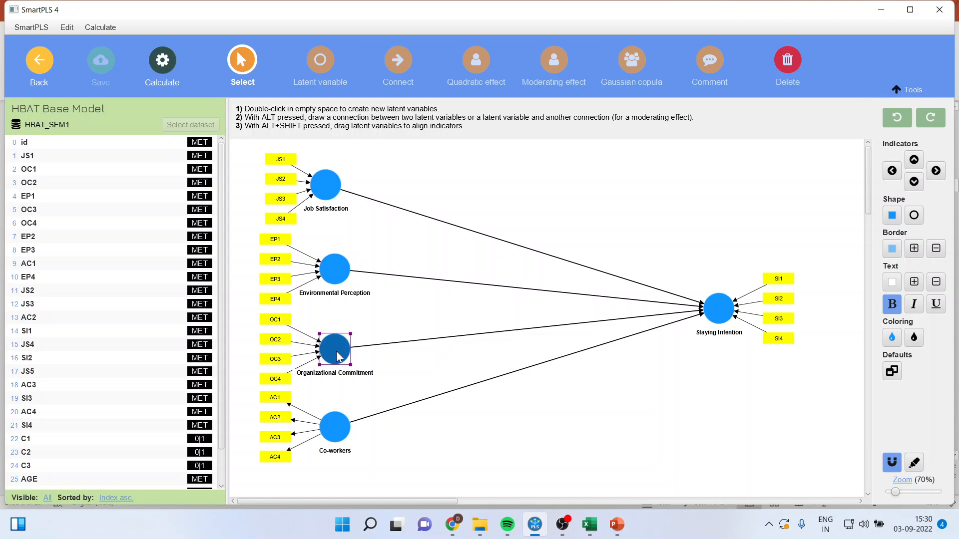
click(334, 425)
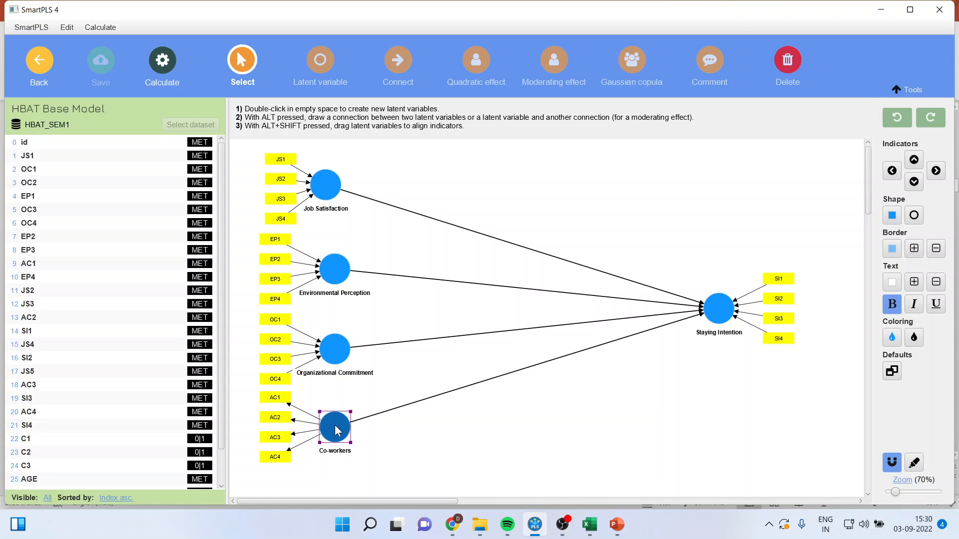
drag(335, 424, 566, 415)
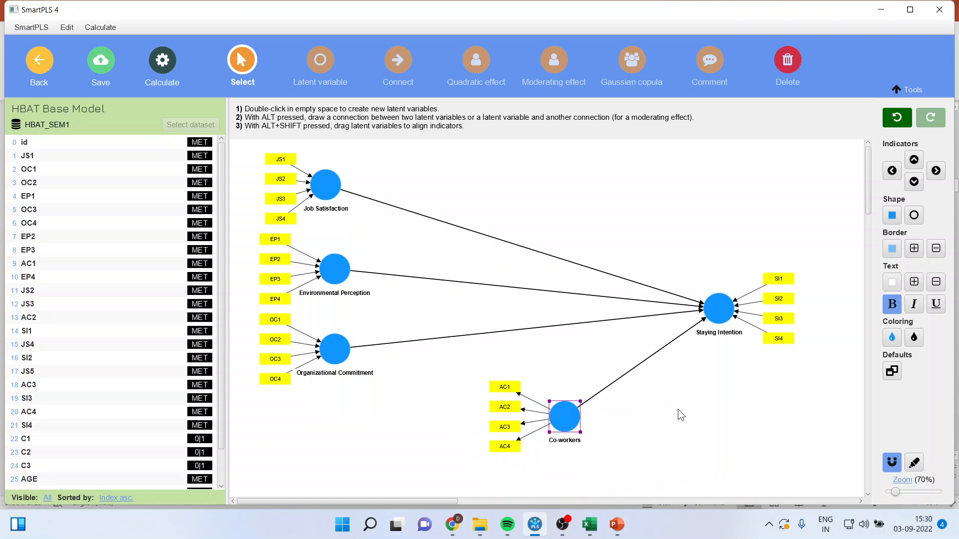
click(724, 311)
- Switch to the PowerPoint presentation and read slide 7, "Check Reliability and Validity of LOC", in full-screen slide show
click(623, 524)
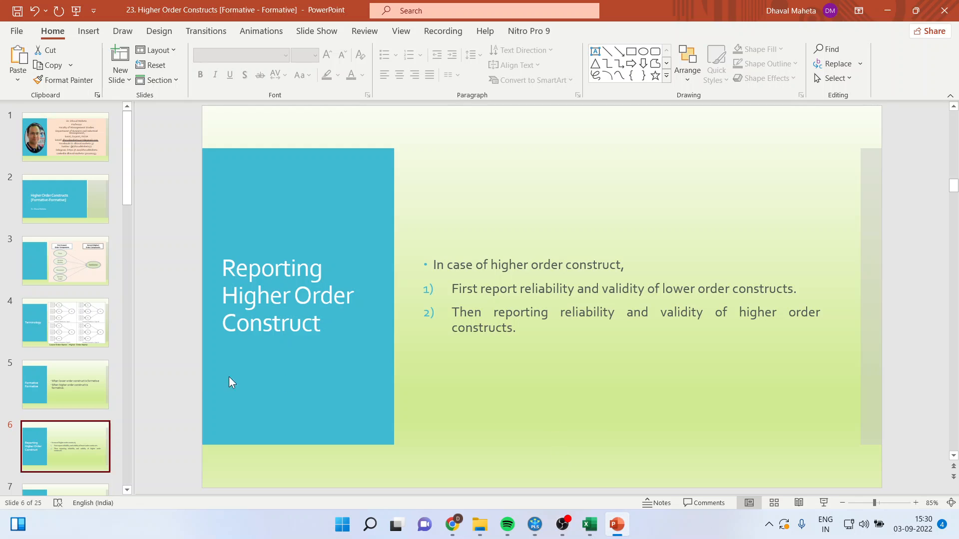
scroll(127, 491, down, 3)
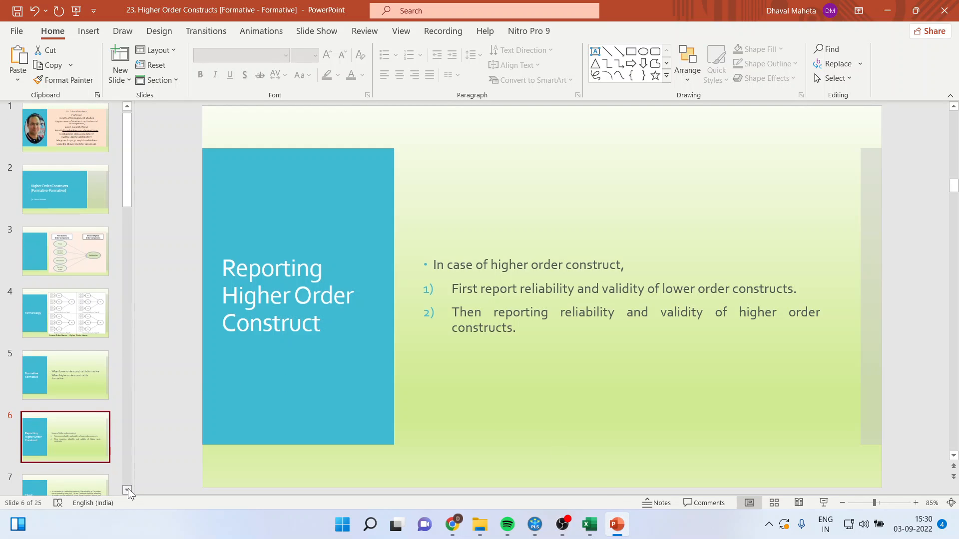
click(77, 437)
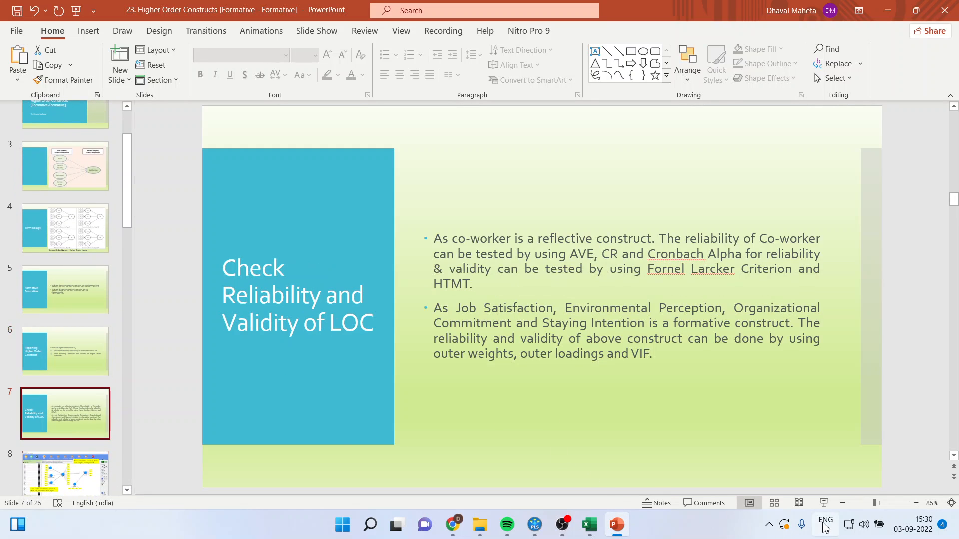
click(824, 502)
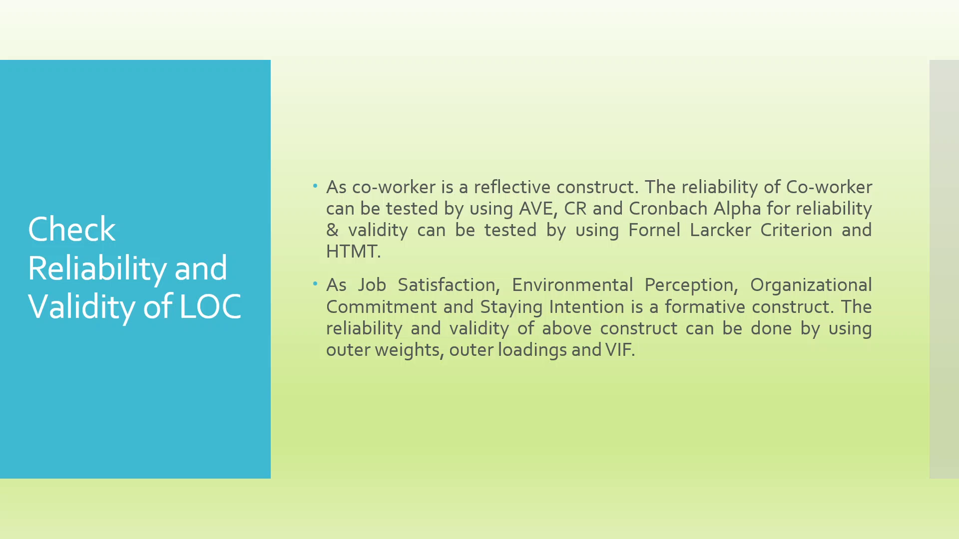
key(Escape)
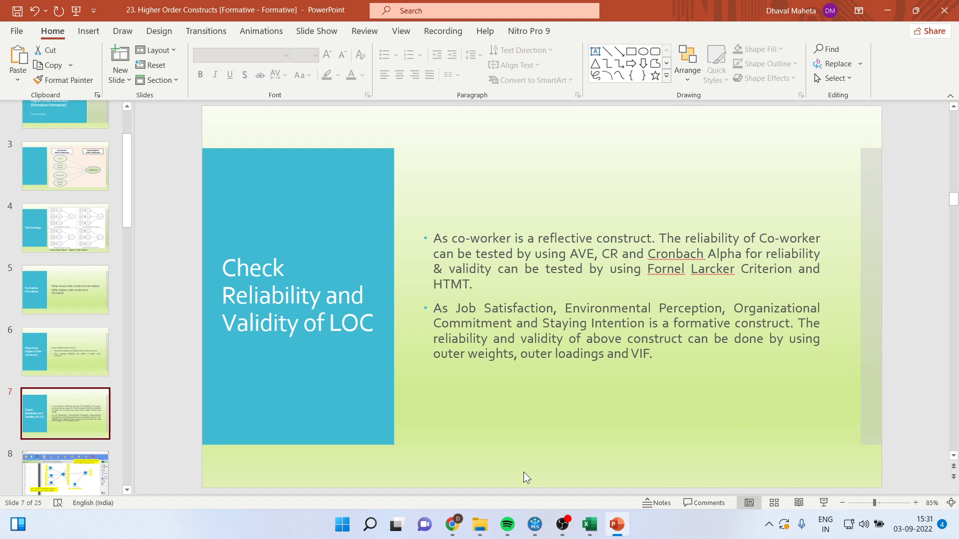
- Switch to SmartPLS and delete the paths from Job Satisfaction, Environmental Perception and Organizational Commitment to Staying Intention
click(533, 524)
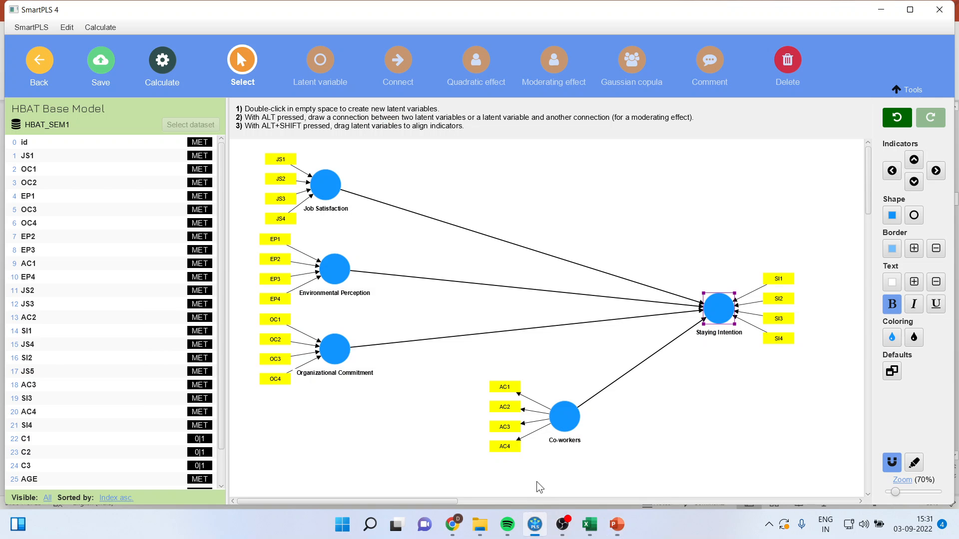
click(454, 225)
key(Delete)
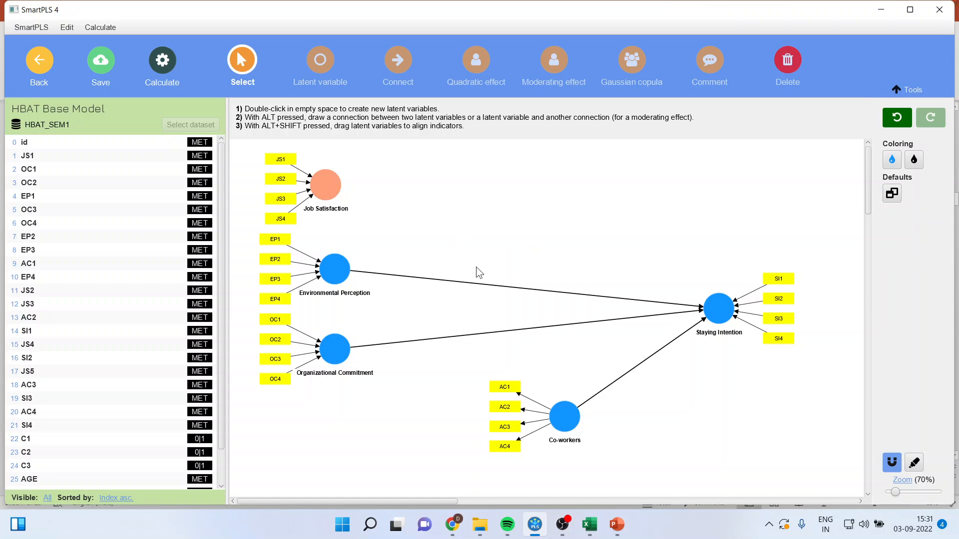
click(469, 282)
key(Delete)
click(490, 330)
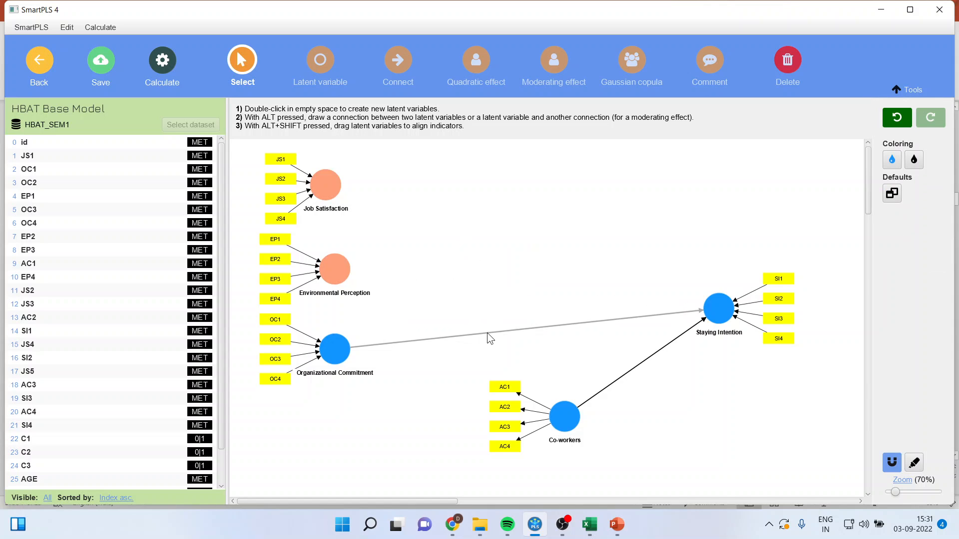
key(Delete)
- Add a latent variable named HOC and place it between the three lower-order constructs and Staying Intention
click(326, 89)
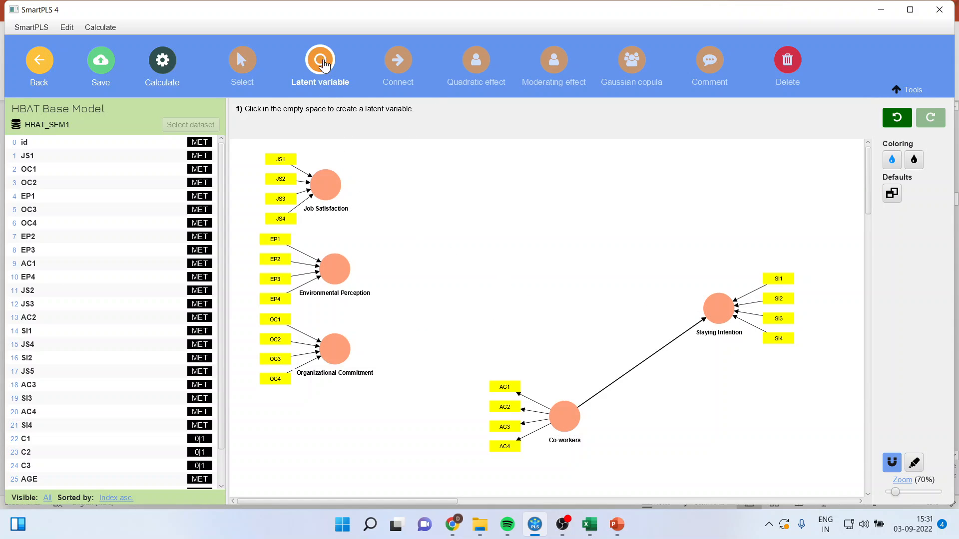
click(454, 193)
key(BackSpace)
key(BackSpace)
key(BackSpace)
key(BackSpace)
key(BackSpace)
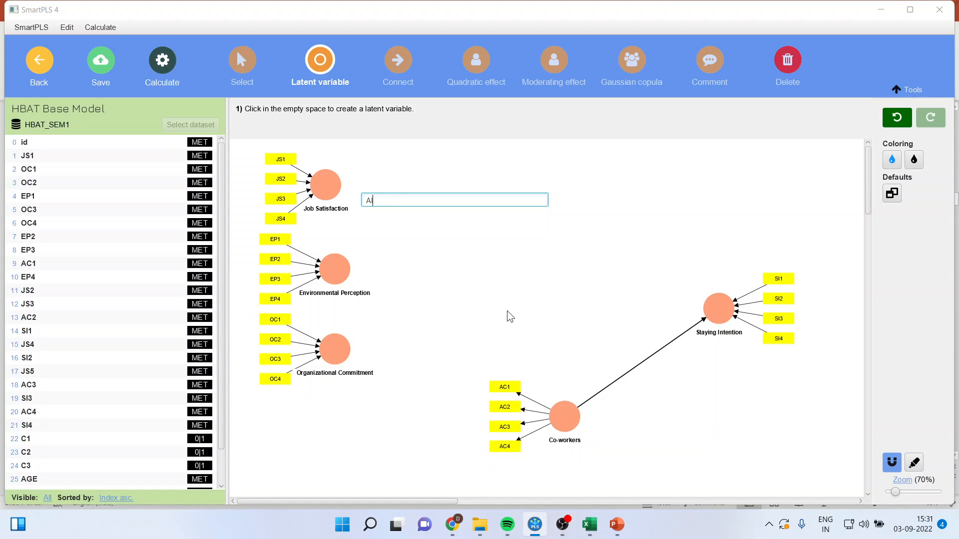
text(HOC)
key(Return)
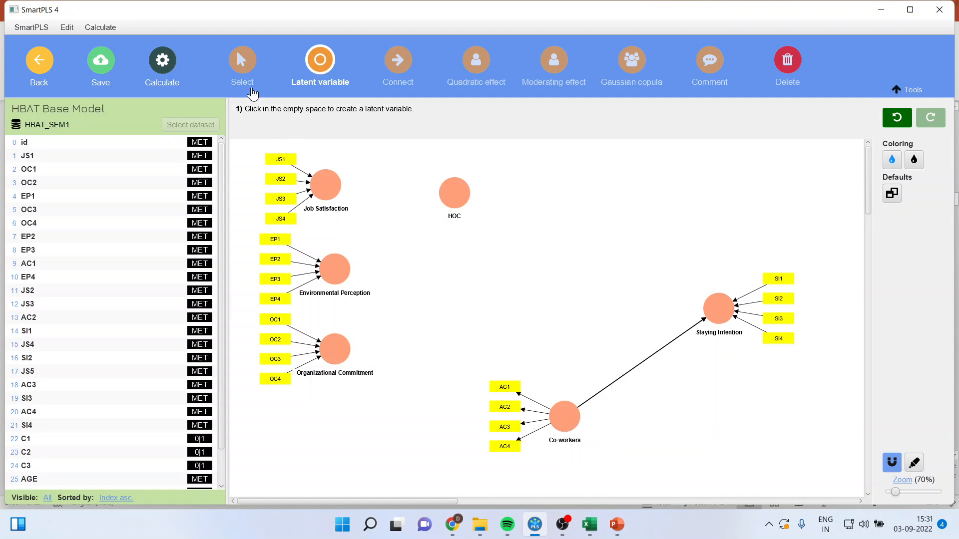
click(242, 62)
click(447, 194)
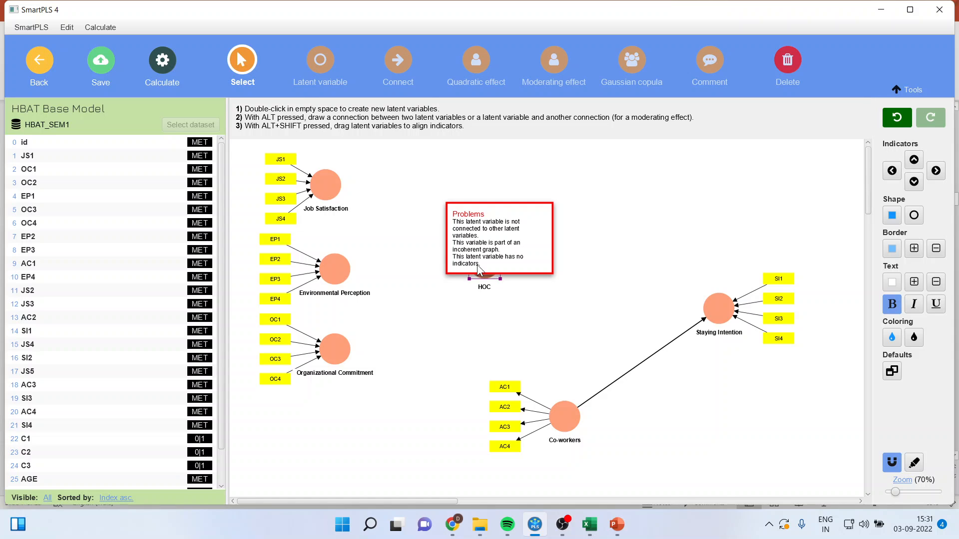
click(628, 256)
- Connect Job Satisfaction, Environmental Perception and Organizational Commitment to HOC with paths pointing to HOC
click(323, 185)
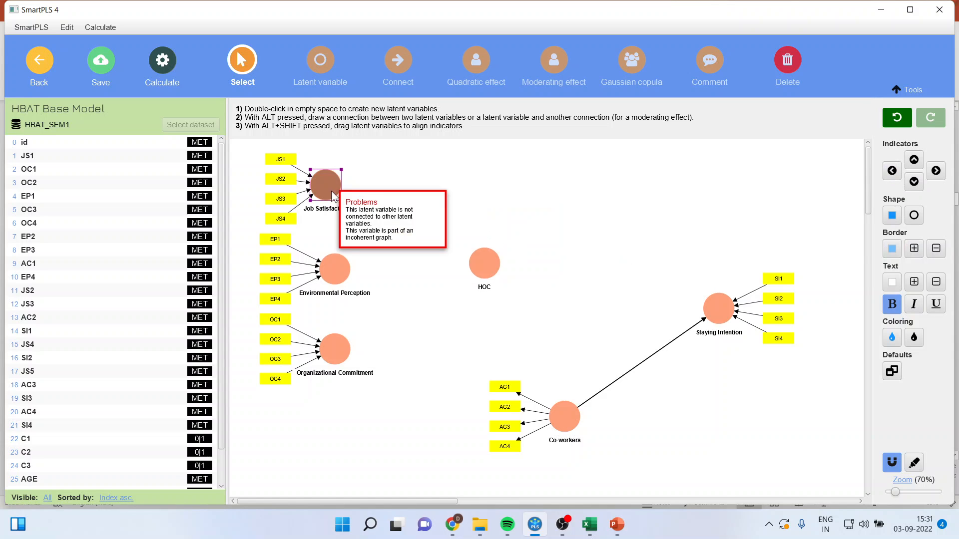
click(335, 268)
click(339, 355)
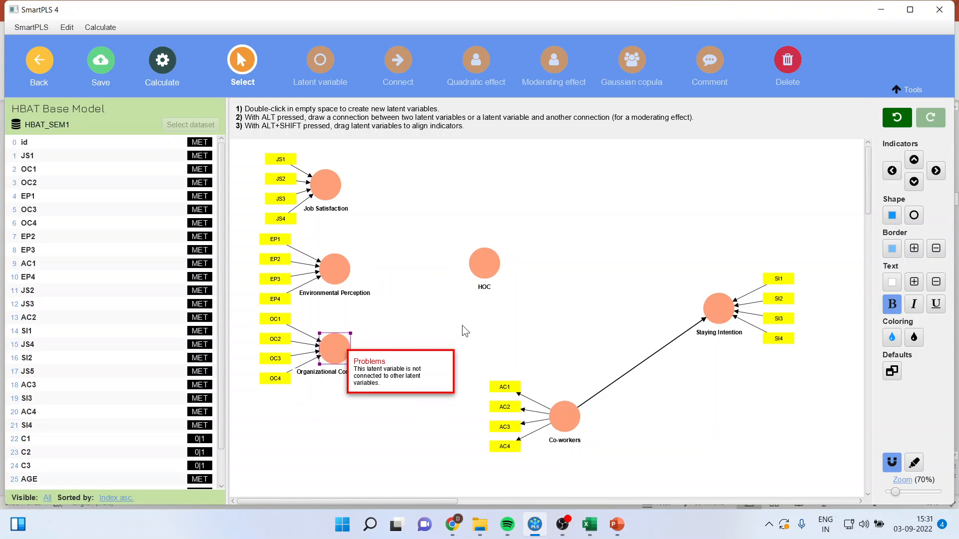
click(396, 71)
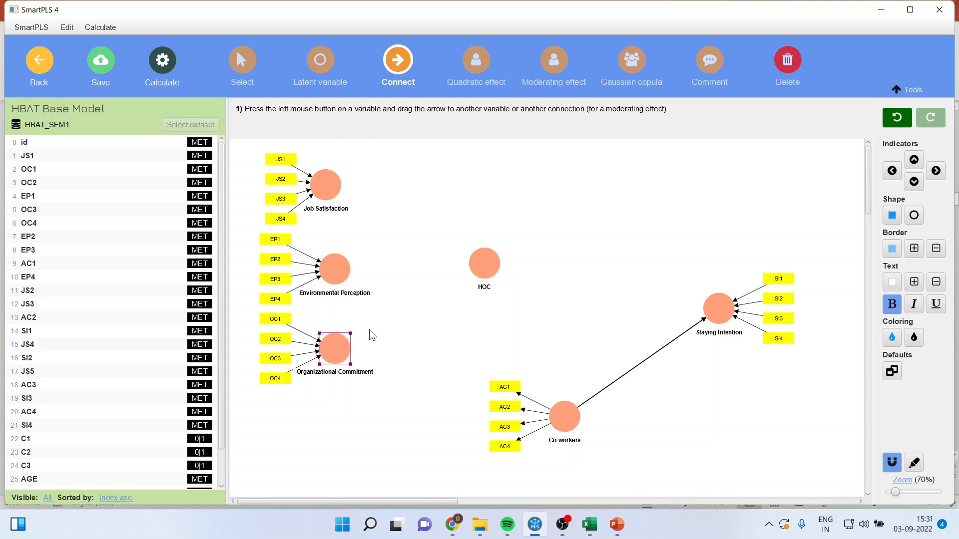
drag(330, 191, 479, 257)
drag(348, 275, 472, 268)
drag(349, 348, 480, 265)
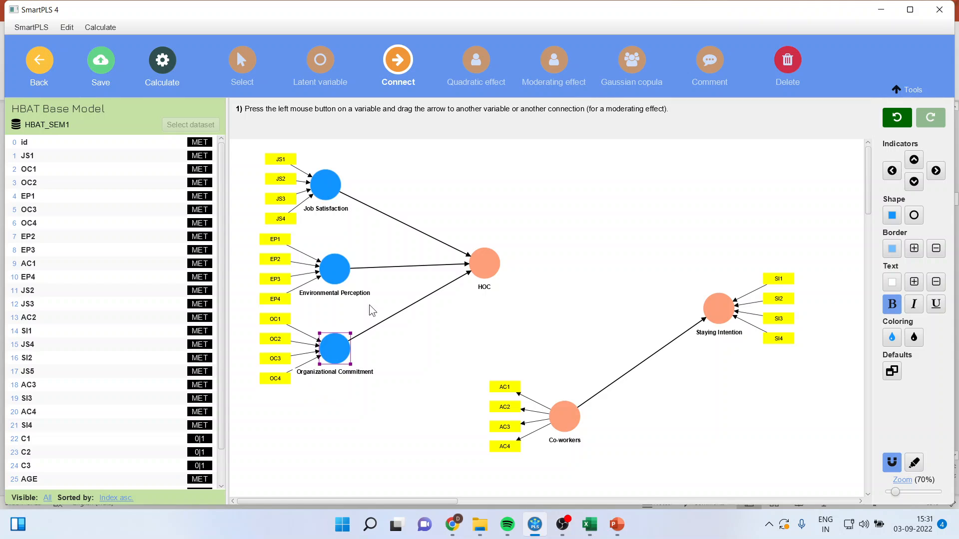
- Check the Formative-Formative, Type IV diagram on the PowerPoint Terminology slide and return to SmartPLS
click(617, 524)
click(77, 225)
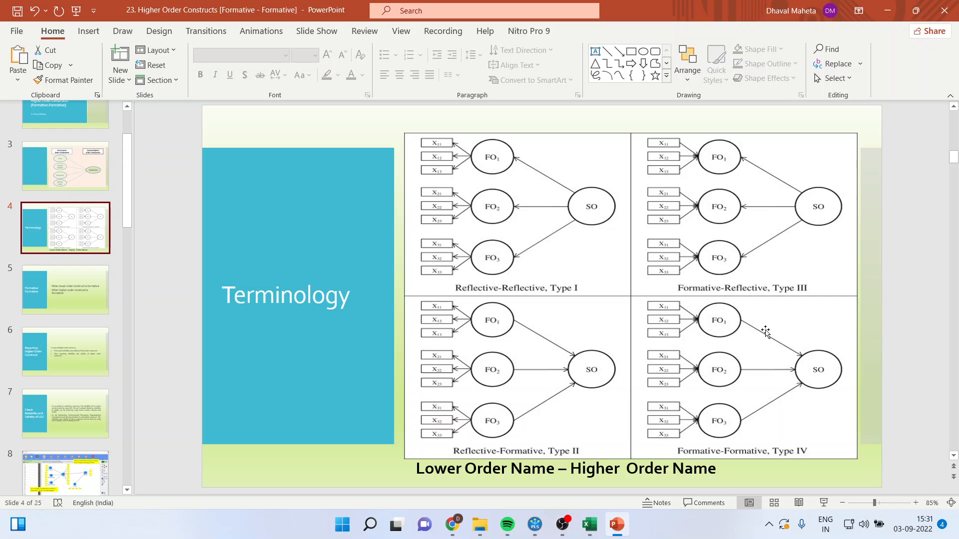
click(534, 525)
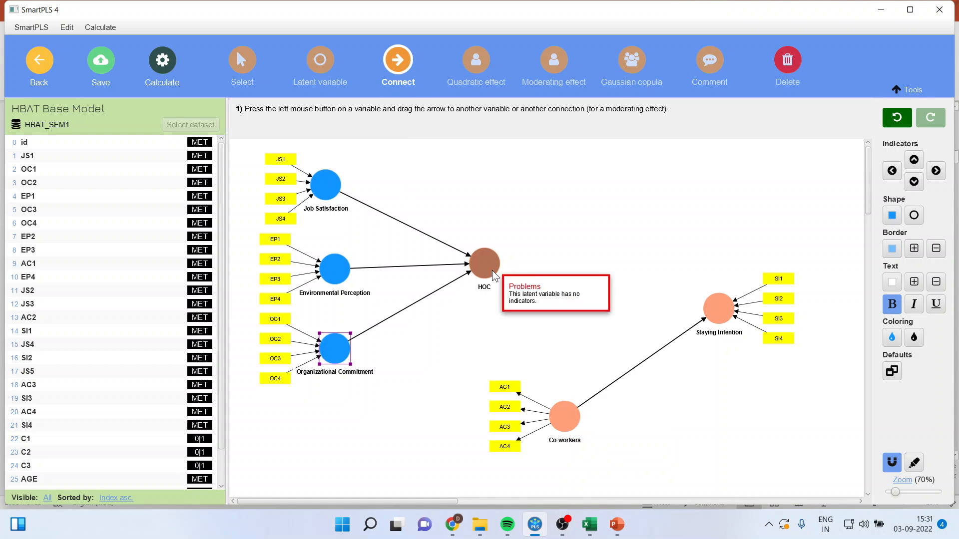
- Draw a path from HOC to Staying Intention and assign indicators JS1, JS2, JS3 and JS4 to HOC
drag(496, 270, 711, 302)
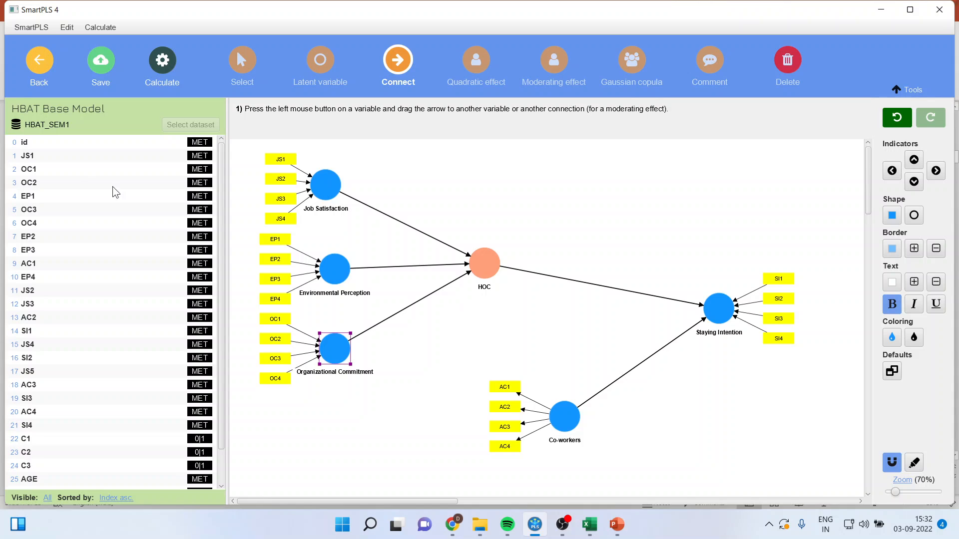
click(48, 157)
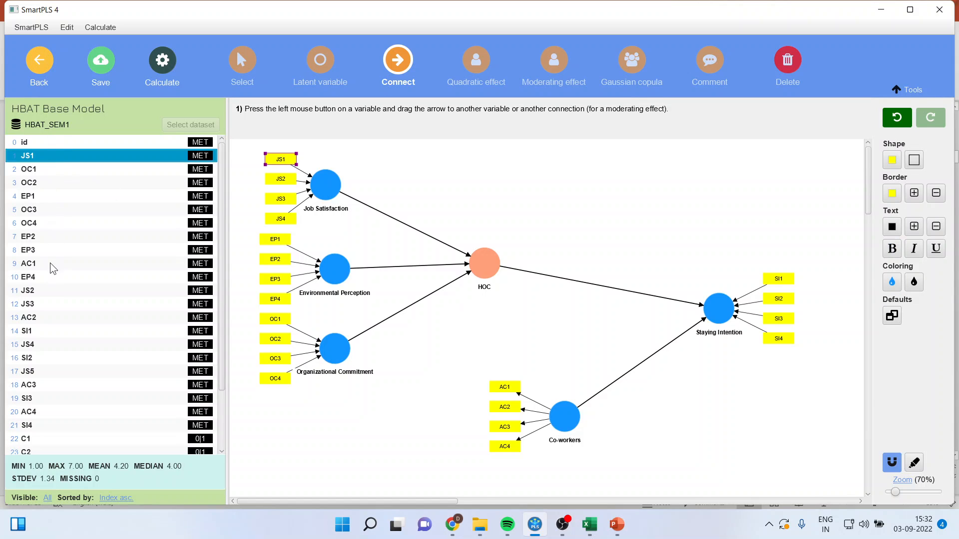
ctrl+click(47, 291)
ctrl+click(49, 304)
ctrl+click(54, 344)
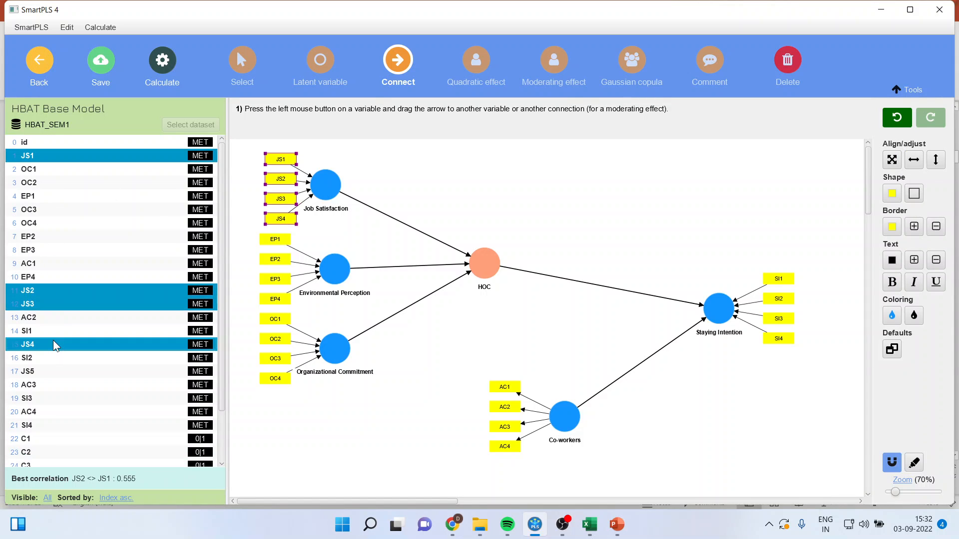
drag(63, 295, 480, 260)
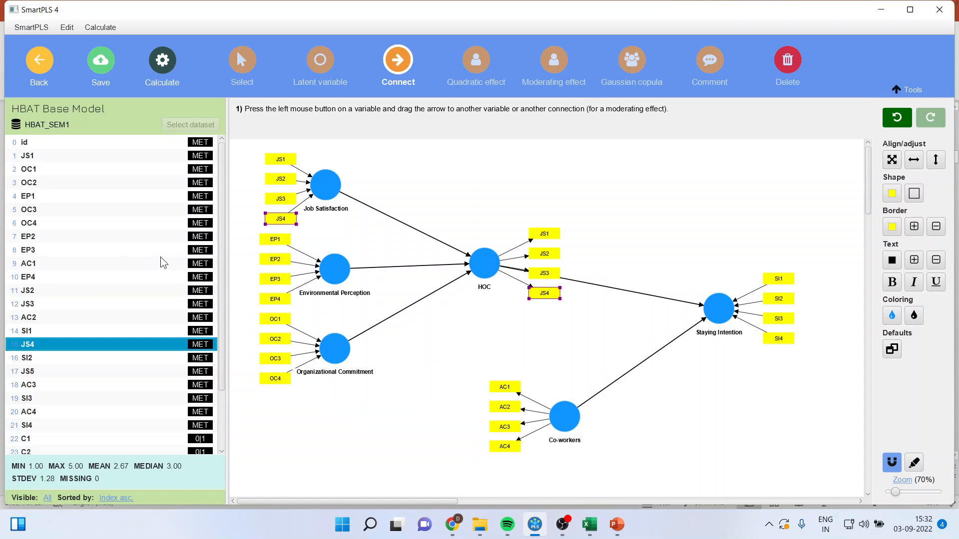
- Assign the indicators EP1, EP2, EP3 and EP4 to the HOC construct
click(39, 196)
ctrl+click(46, 236)
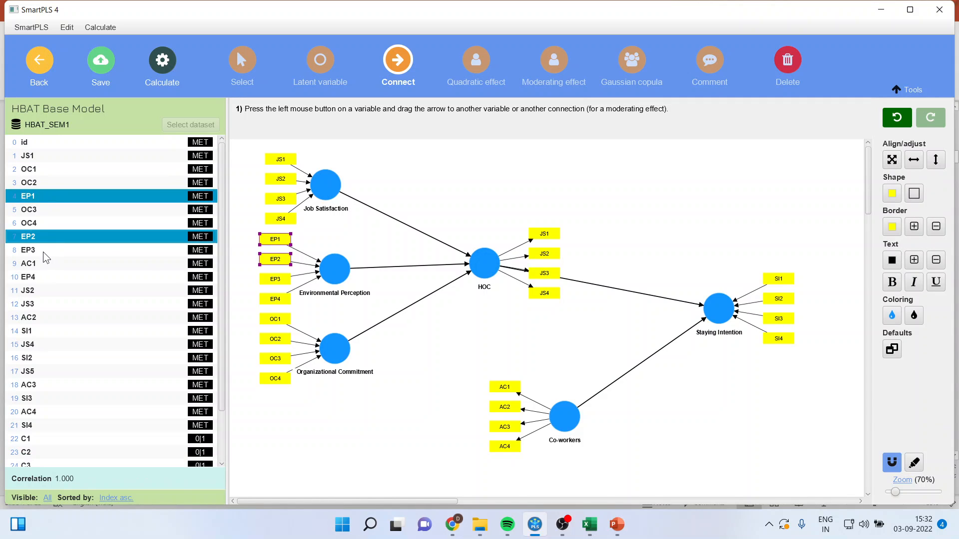
ctrl+click(43, 251)
ctrl+click(54, 278)
drag(66, 239, 482, 272)
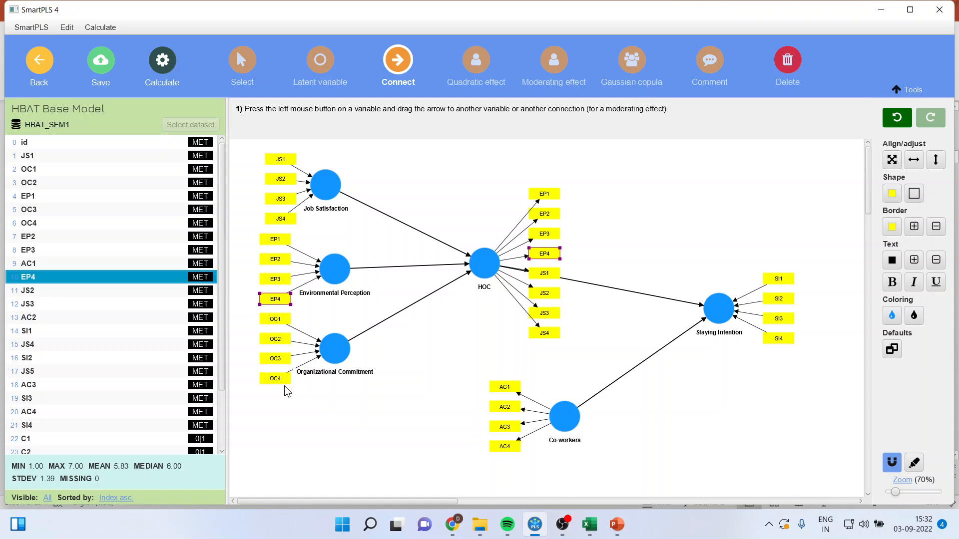
- Assign the indicators OC1, OC2, OC3 and OC4 to the HOC construct
click(45, 170)
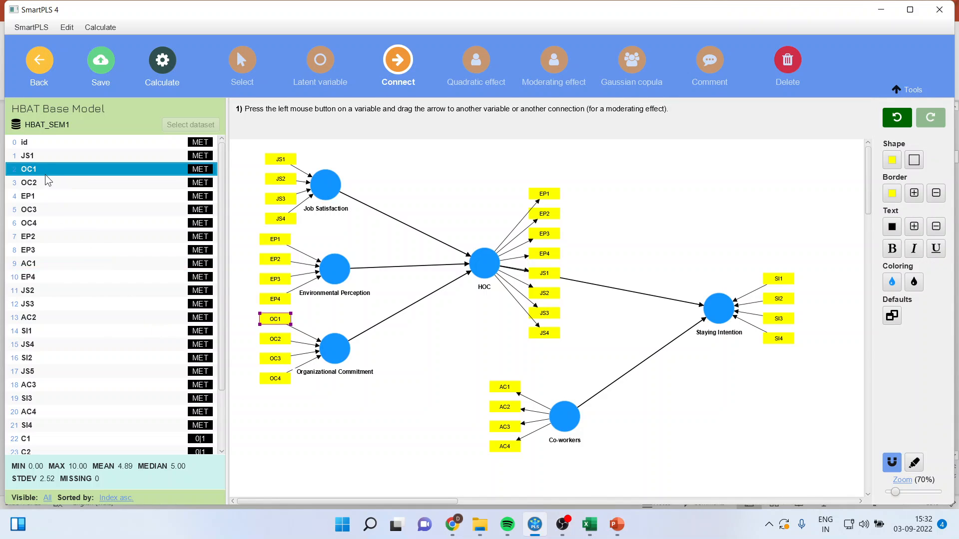
ctrl+click(44, 182)
ctrl+click(46, 209)
ctrl+click(48, 222)
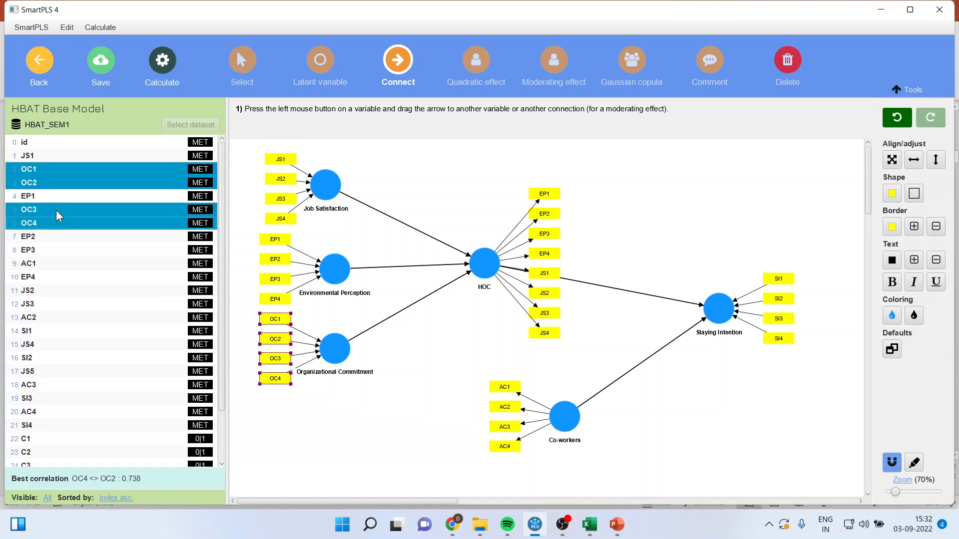
drag(62, 171, 486, 272)
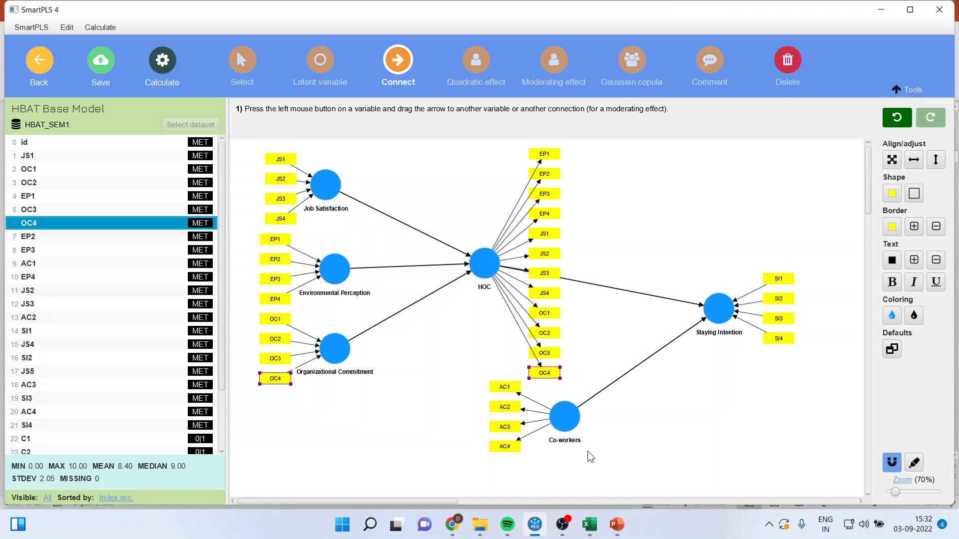
click(566, 422)
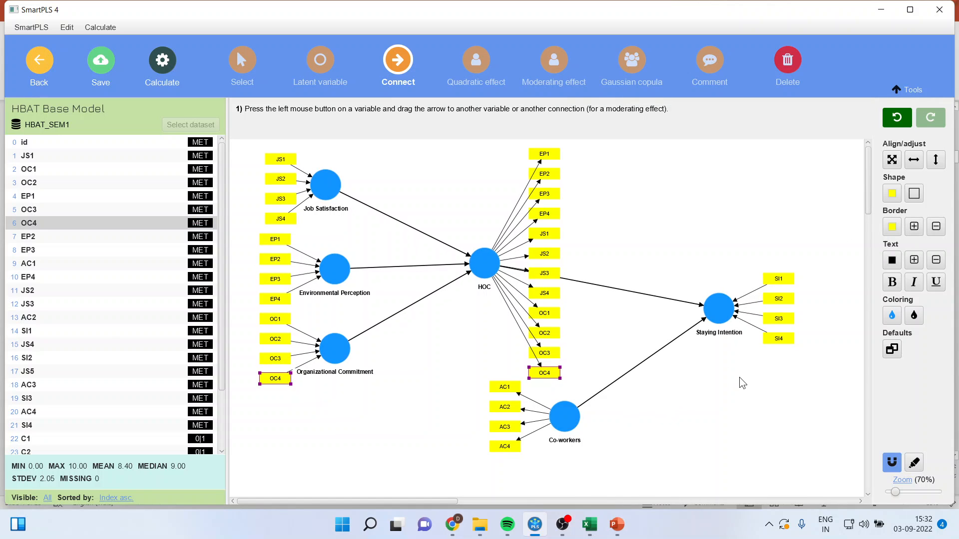
click(164, 63)
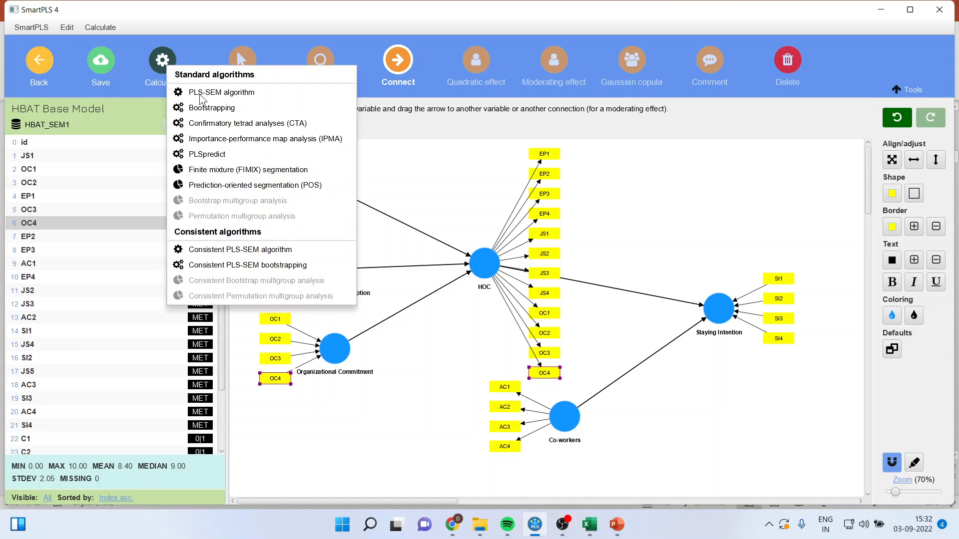
click(567, 417)
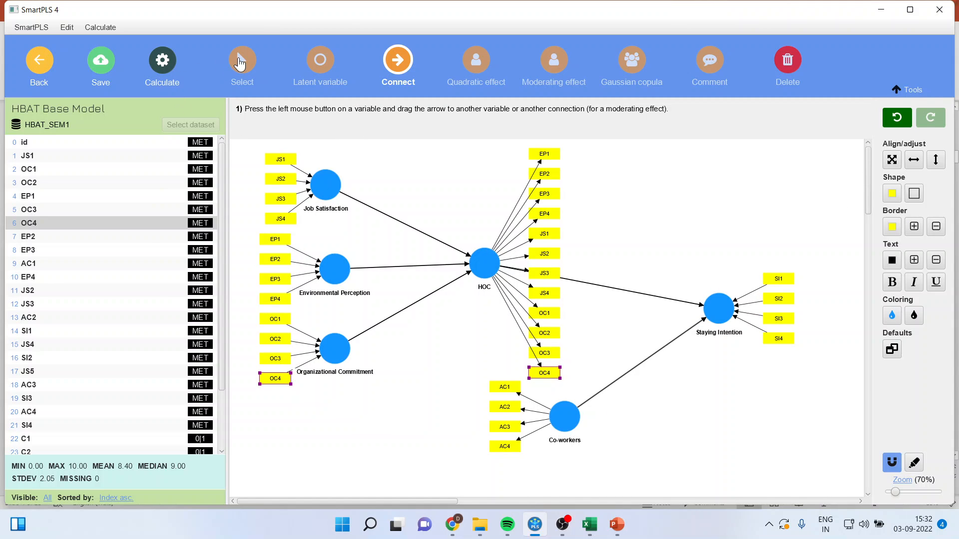
- Align the Co-workers construct's indicators AC1 to AC4 below the construct
click(241, 64)
click(564, 415)
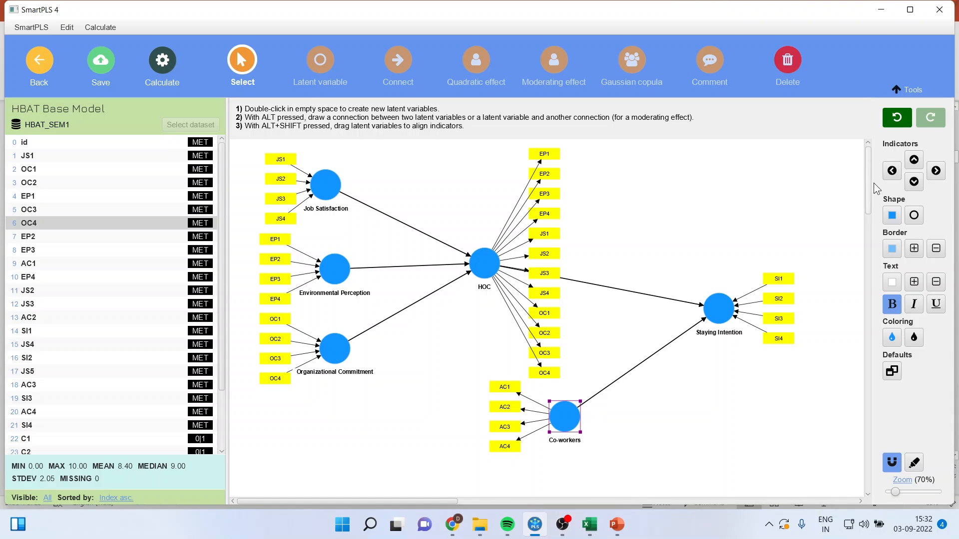
click(914, 182)
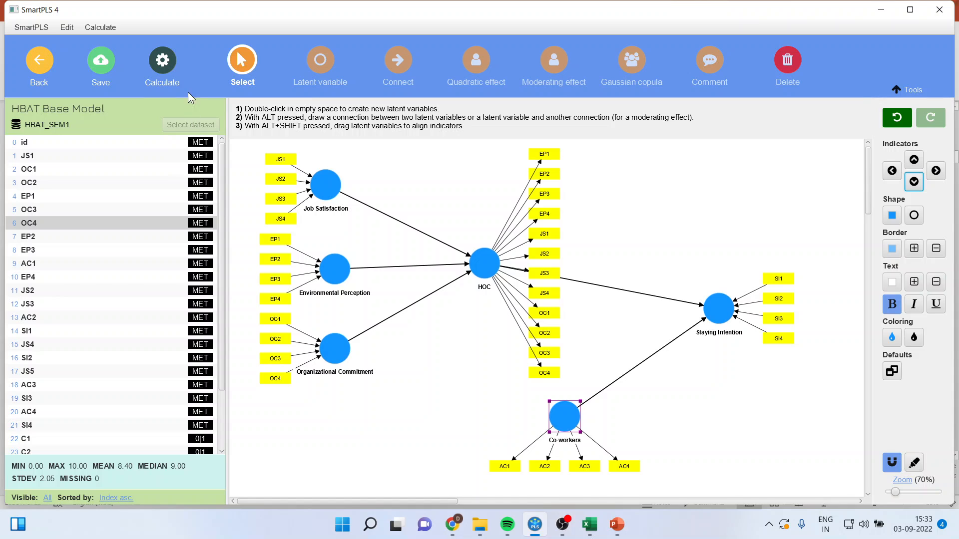
- Run the PLS-SEM algorithm with the Path weighting scheme and Standardized results, and open the resulting report
click(163, 64)
click(208, 93)
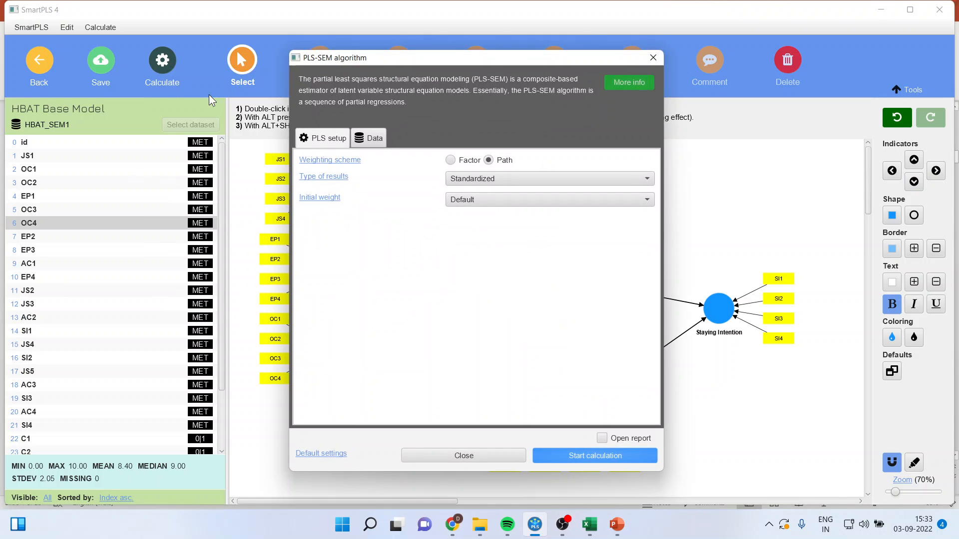
click(574, 457)
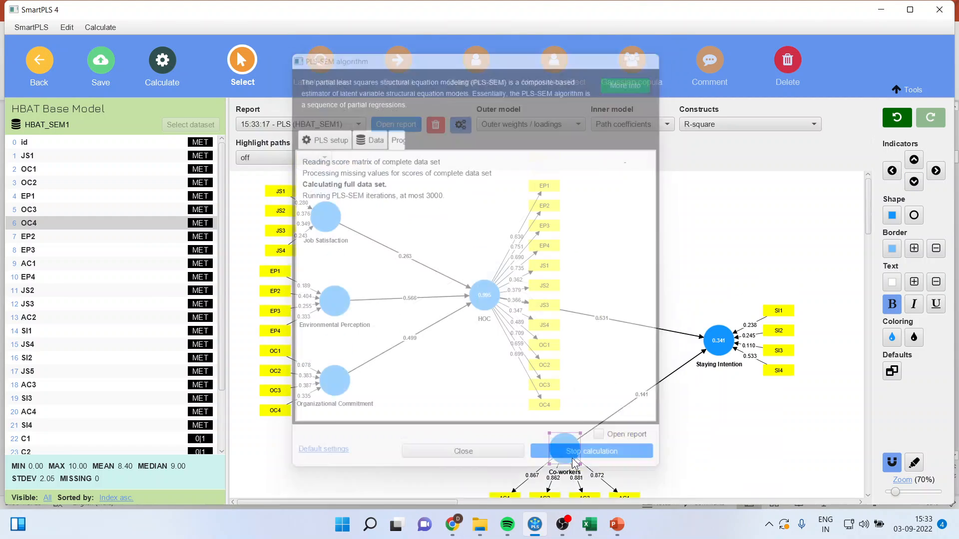
click(395, 124)
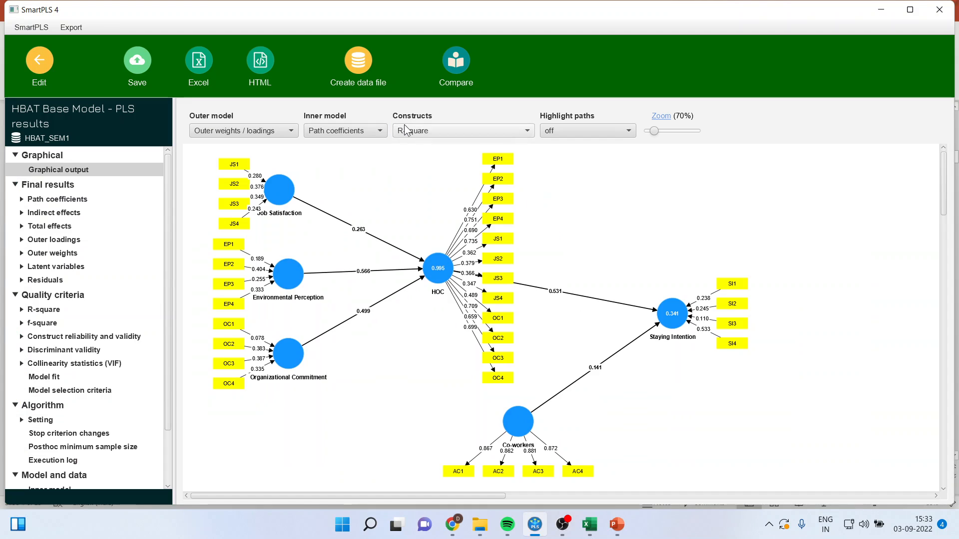
- Examine the construct reliability and validity overview for Co-workers and HOC, from Cronbach's alpha to AVE
click(102, 337)
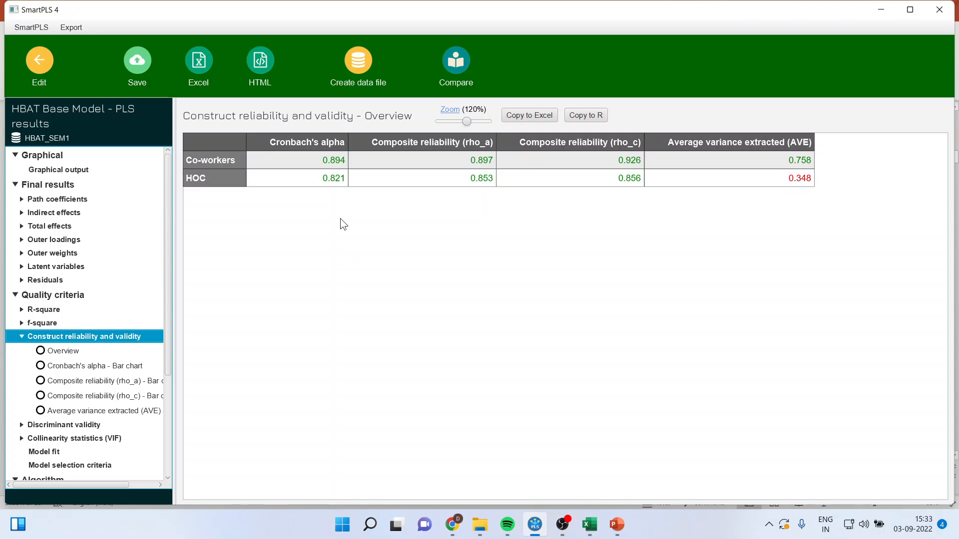
click(334, 160)
drag(333, 160, 762, 160)
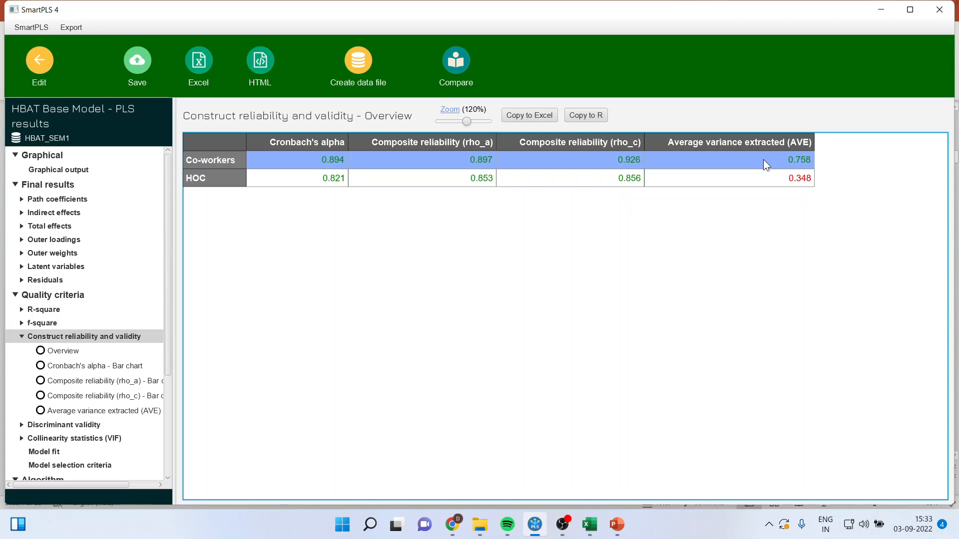
scroll(588, 348, up, 1)
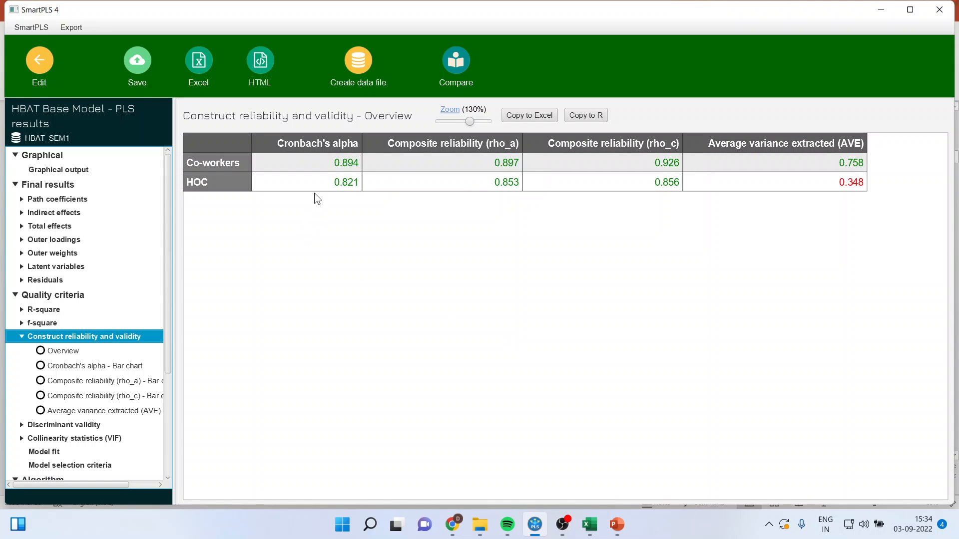
drag(320, 184, 788, 185)
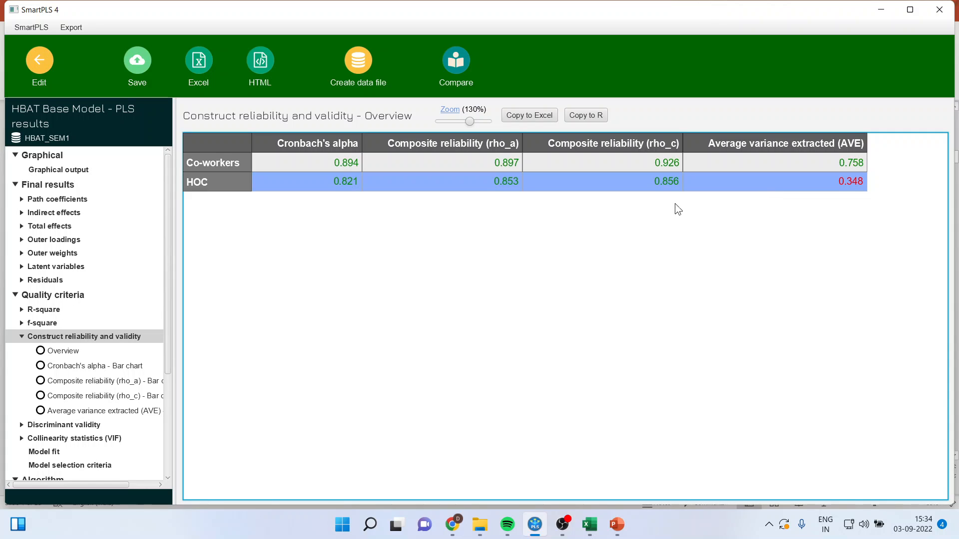
- Check the measurement direction of Job Satisfaction, Environmental Perception, Organizational Commitment and HOC in the graphical output
click(81, 170)
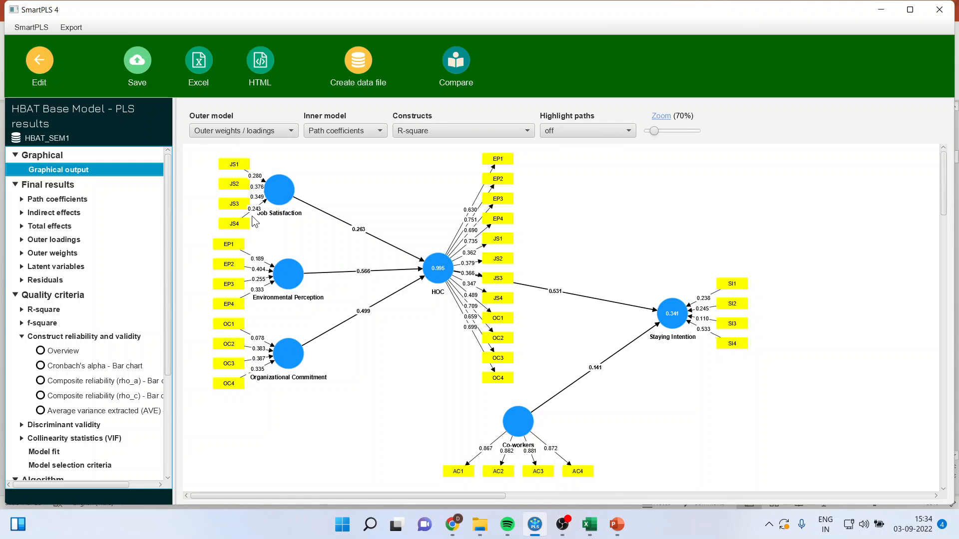
click(281, 198)
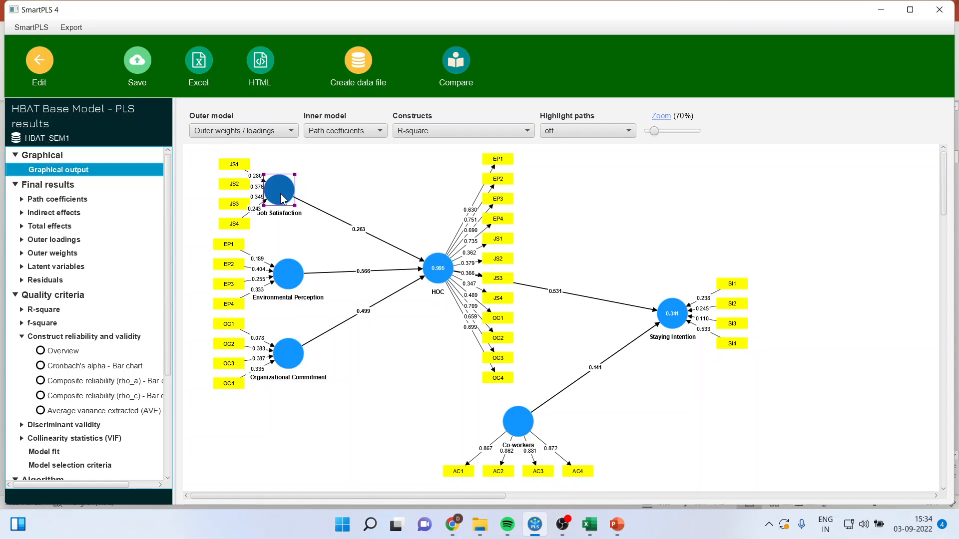
click(284, 283)
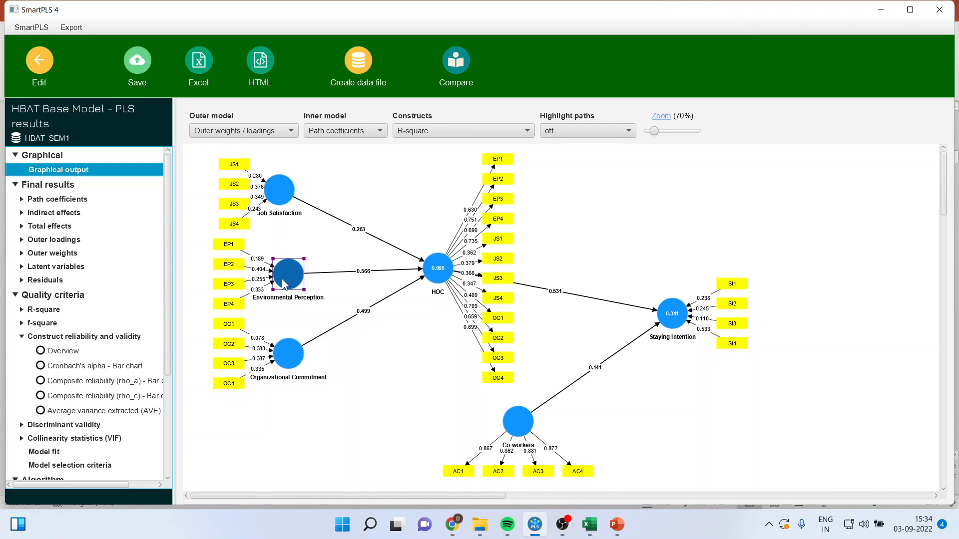
click(296, 355)
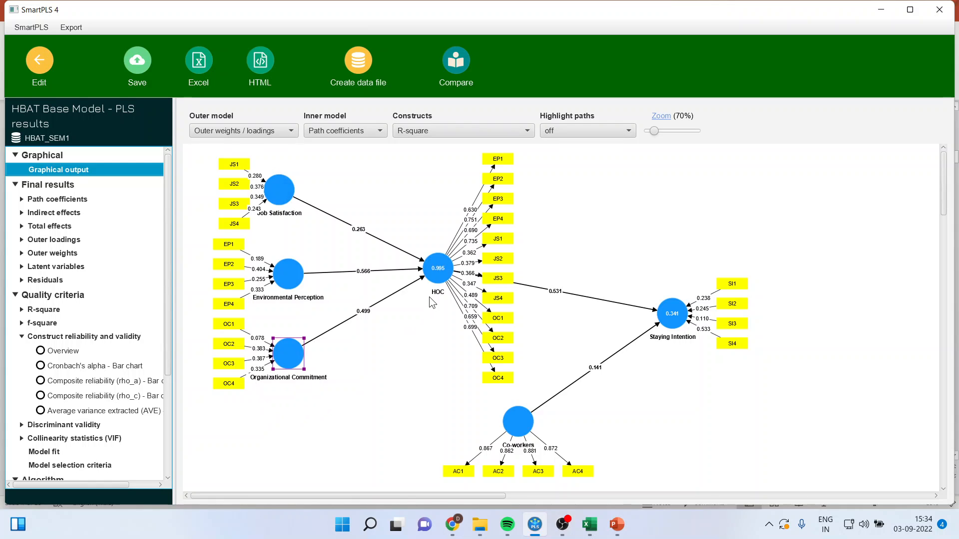
click(440, 273)
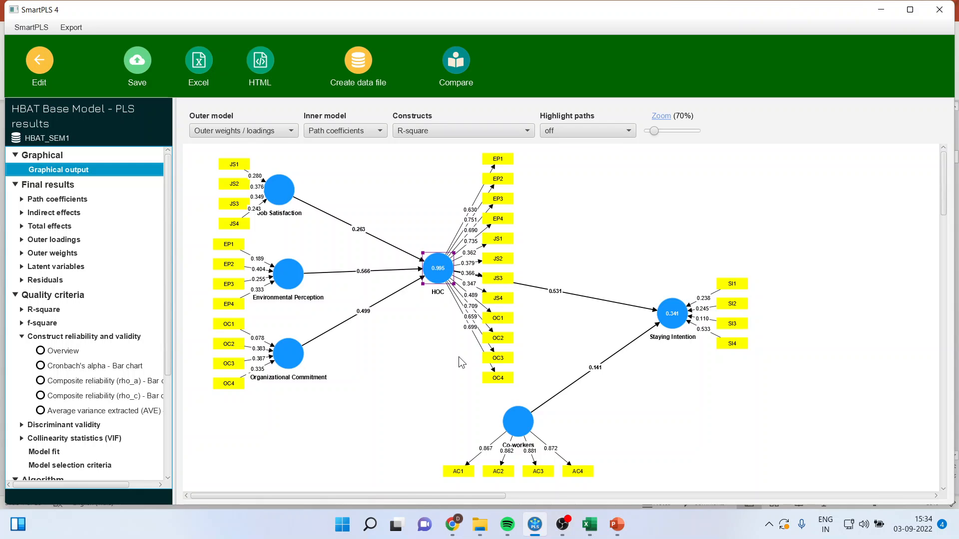
right_click(439, 270)
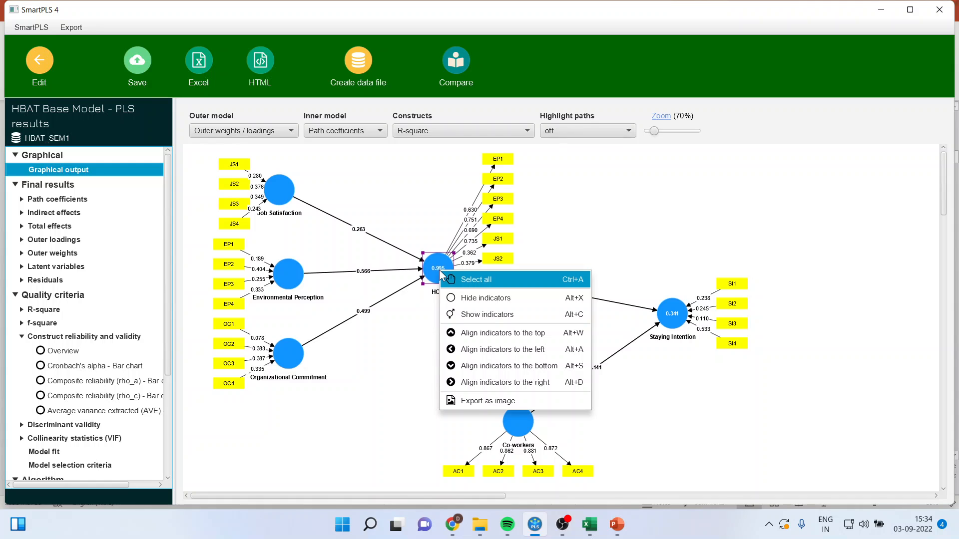
click(414, 326)
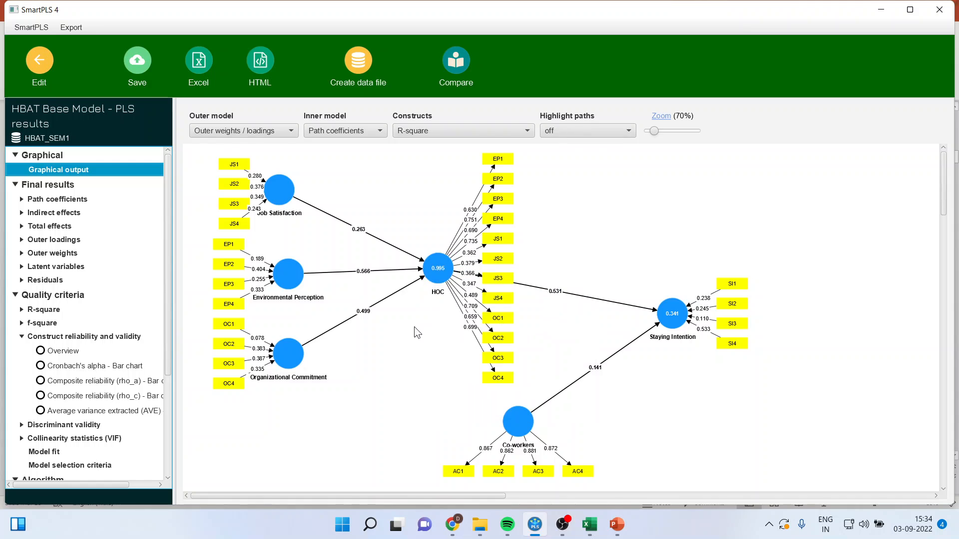
click(435, 271)
right_click(435, 271)
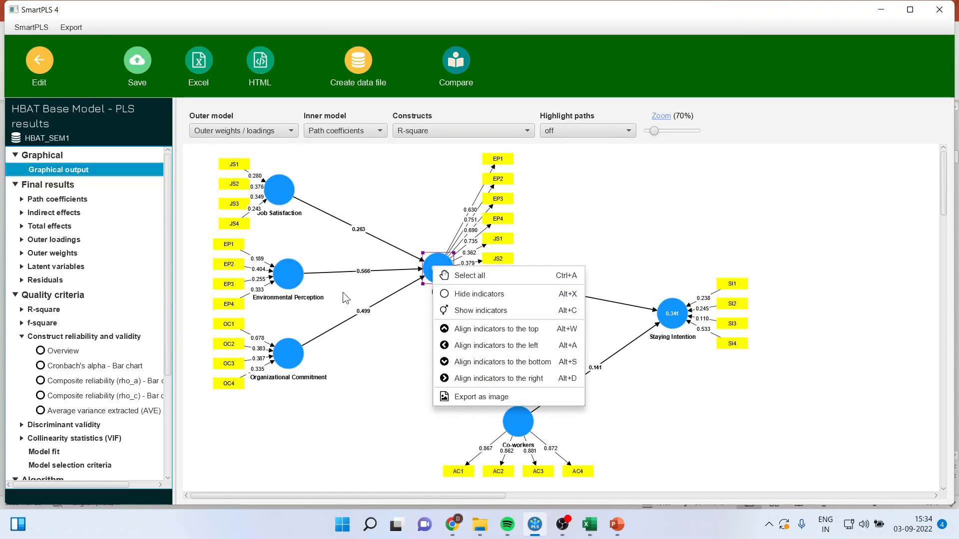
- Return to editing the model, switch HOC's measurement model from reflective to formative and recalculate
click(39, 75)
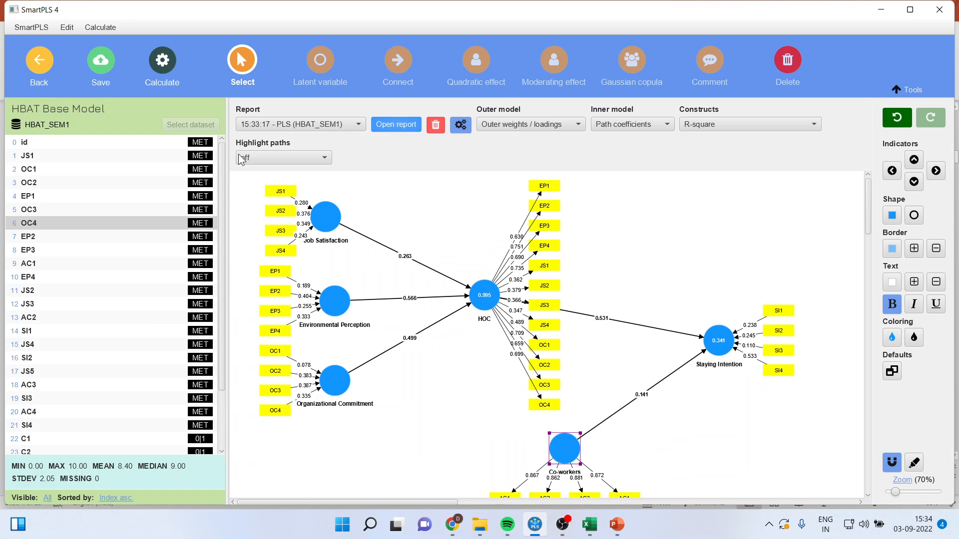
right_click(492, 299)
click(555, 374)
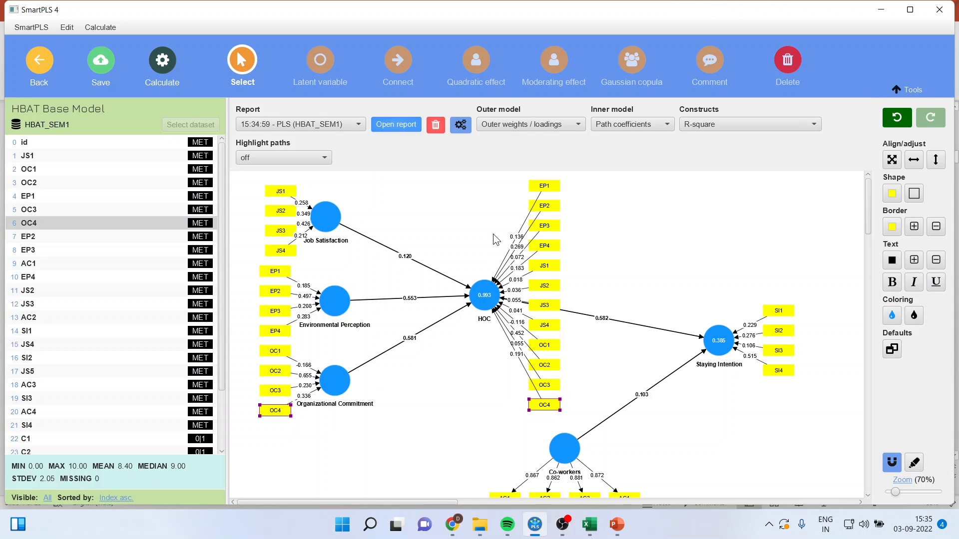
- Open the recalculated report and examine the Co-workers construct's Cronbach's alpha, composite reliability and AVE
click(396, 124)
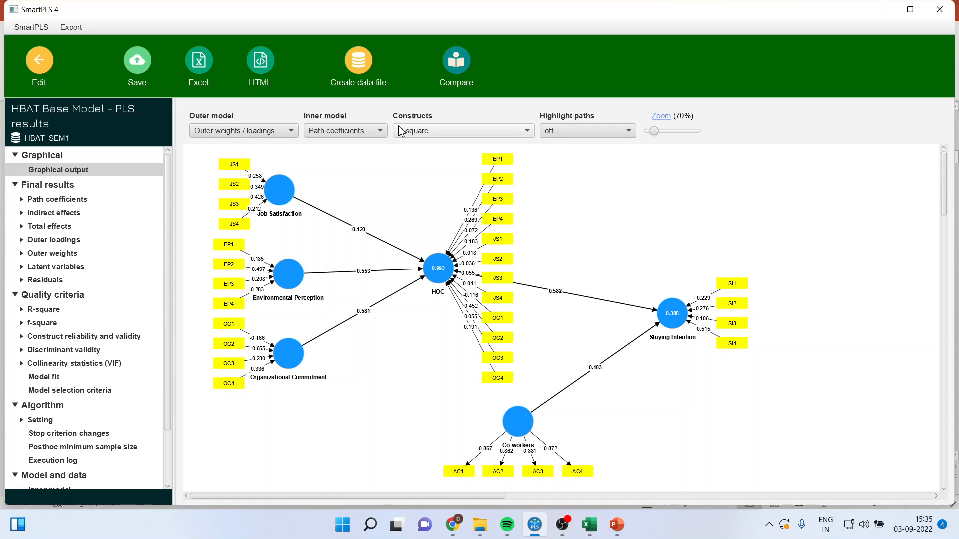
click(63, 339)
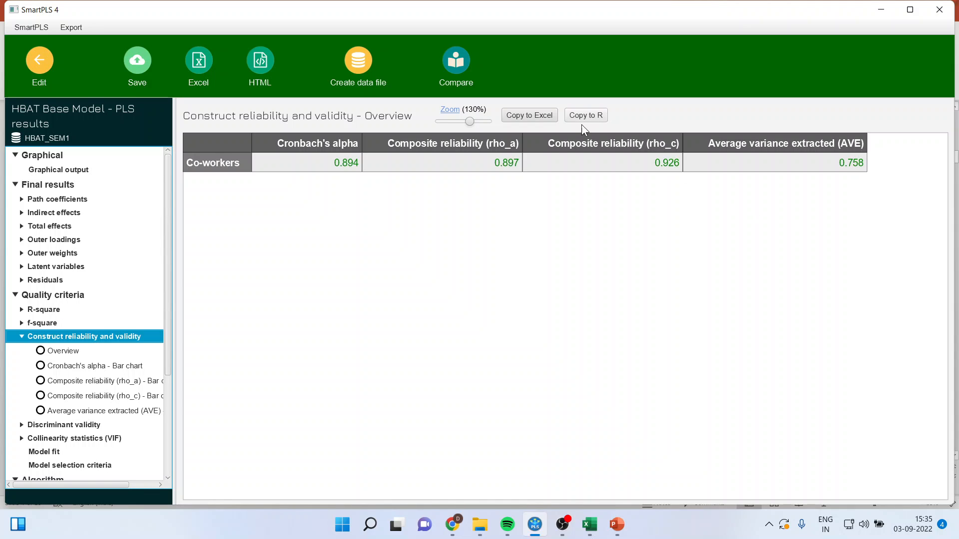
drag(342, 164, 799, 174)
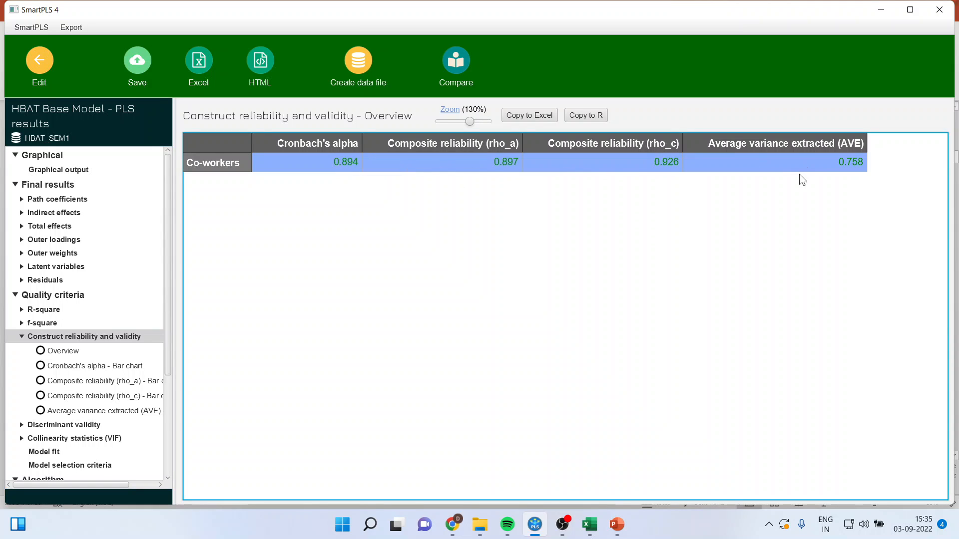
click(328, 165)
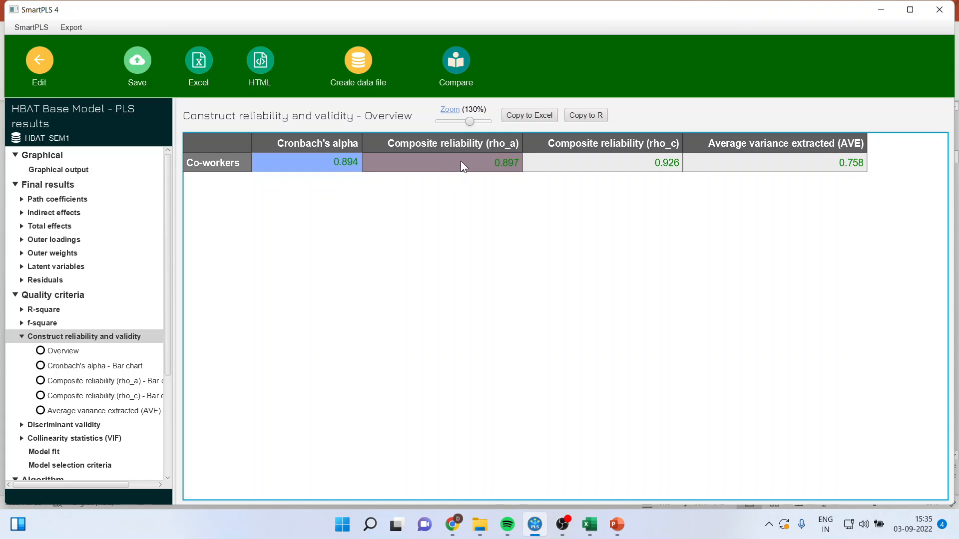
drag(460, 161, 624, 159)
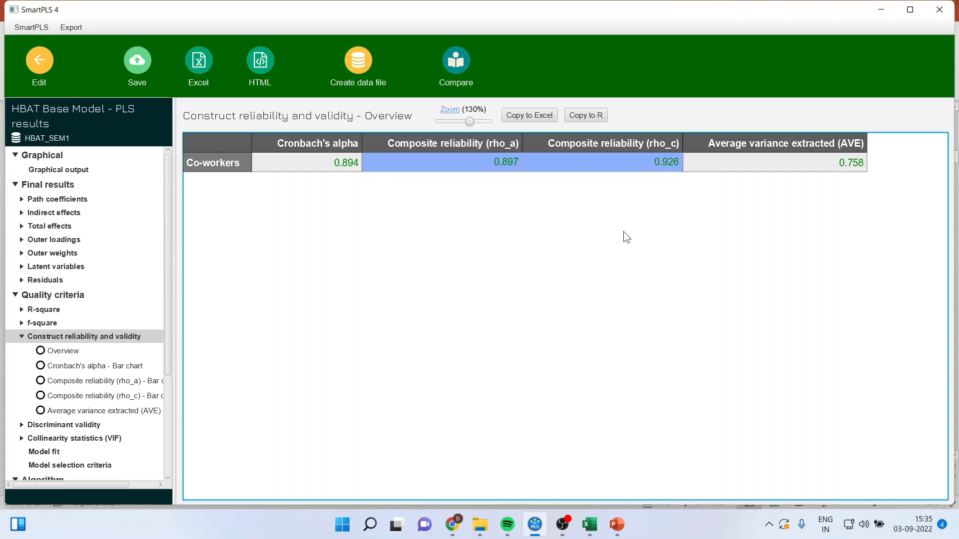
click(807, 161)
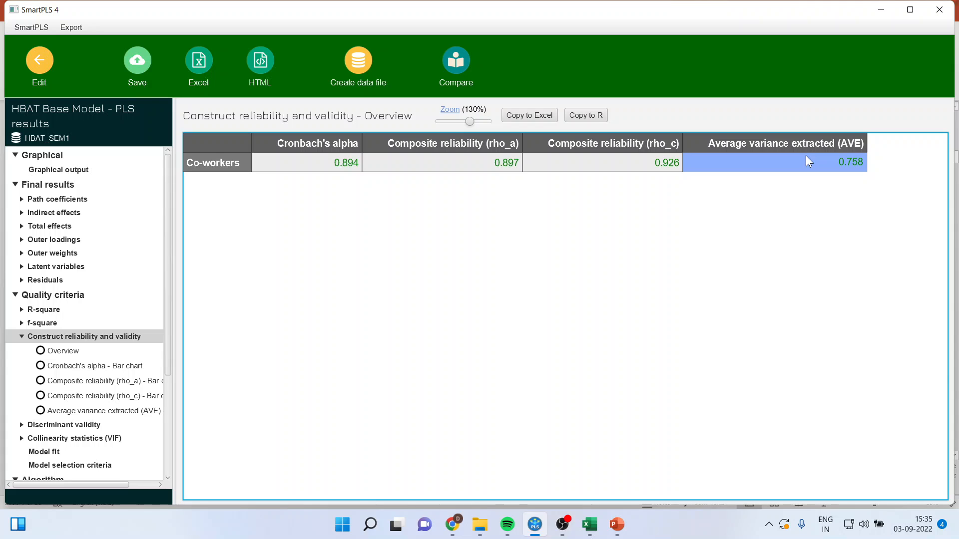
- View the bar charts for Cronbach's alpha, composite reliability rho_a and rho_c, and average variance extracted
click(128, 366)
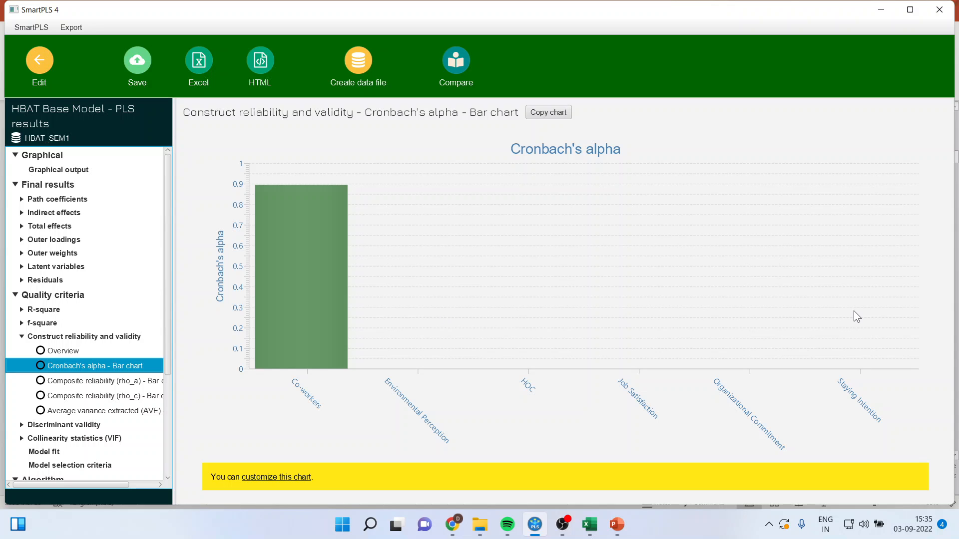
click(118, 382)
click(128, 397)
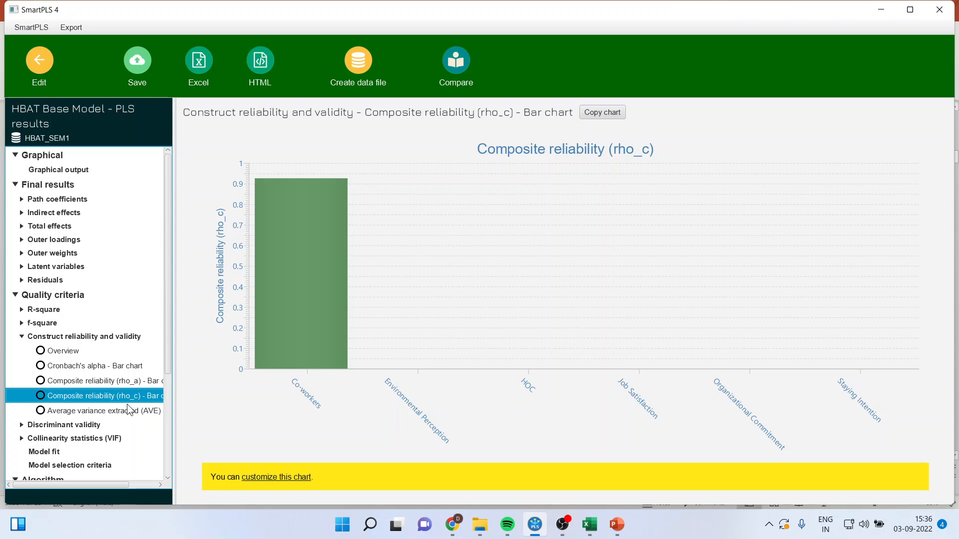
click(126, 411)
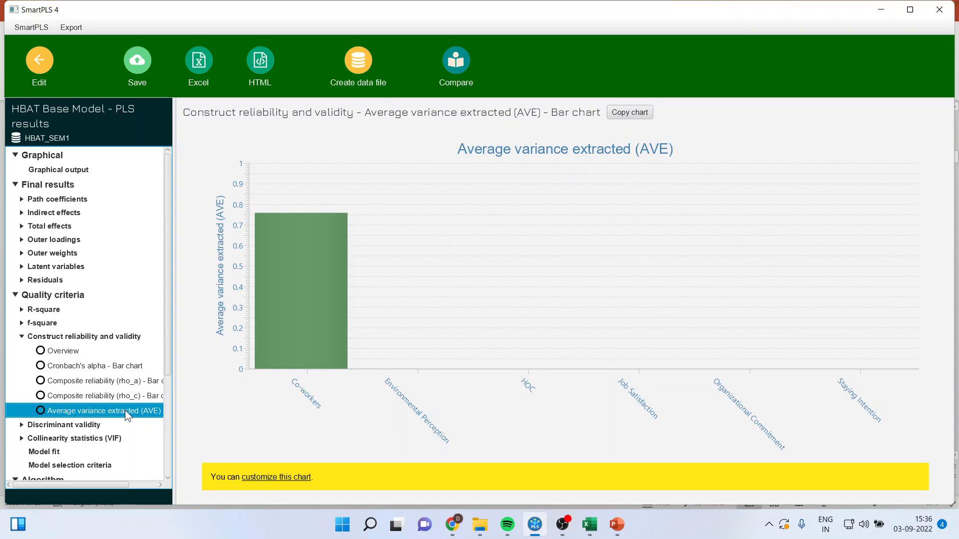
- Check discriminant validity in the HTMT matrix and the Fornell-Larcker criterion table, fitting all constructs into view
click(83, 425)
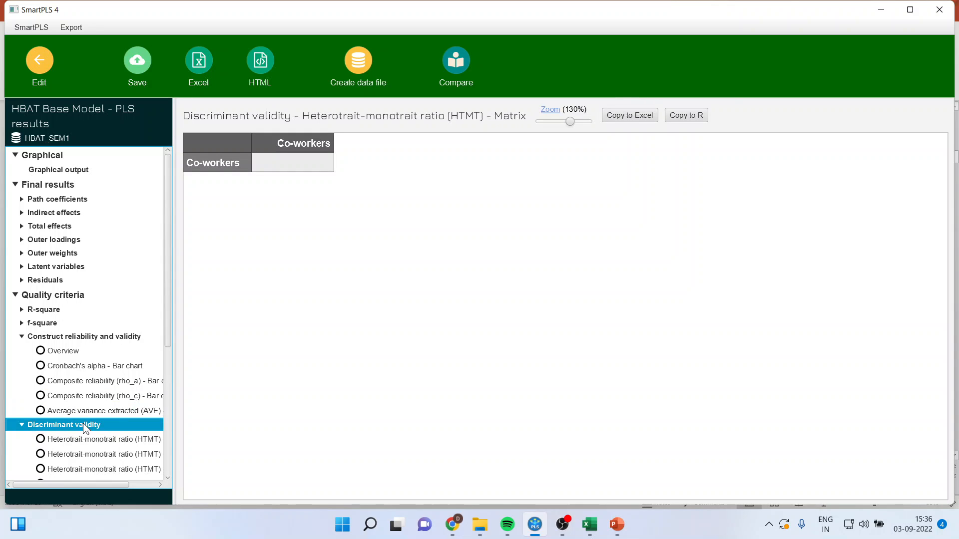
drag(167, 327, 165, 403)
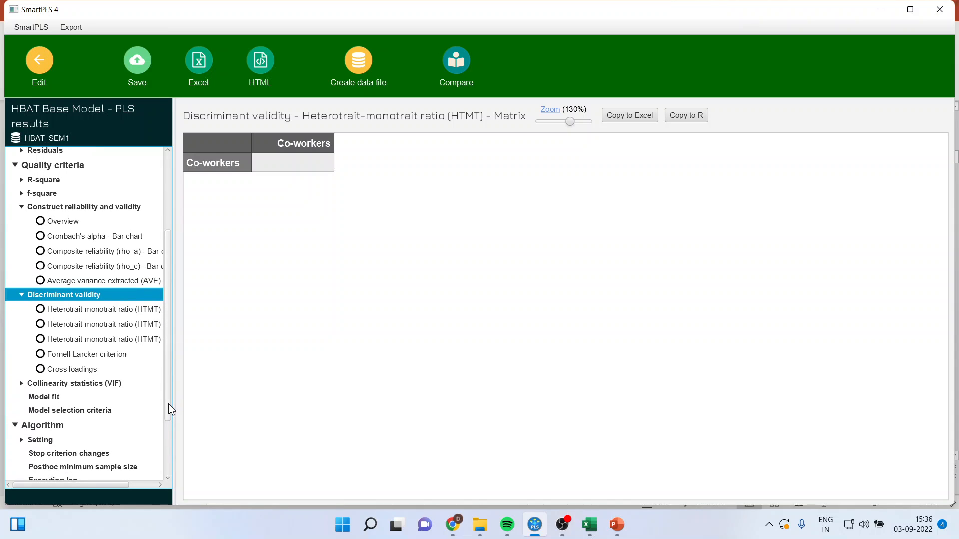
click(100, 355)
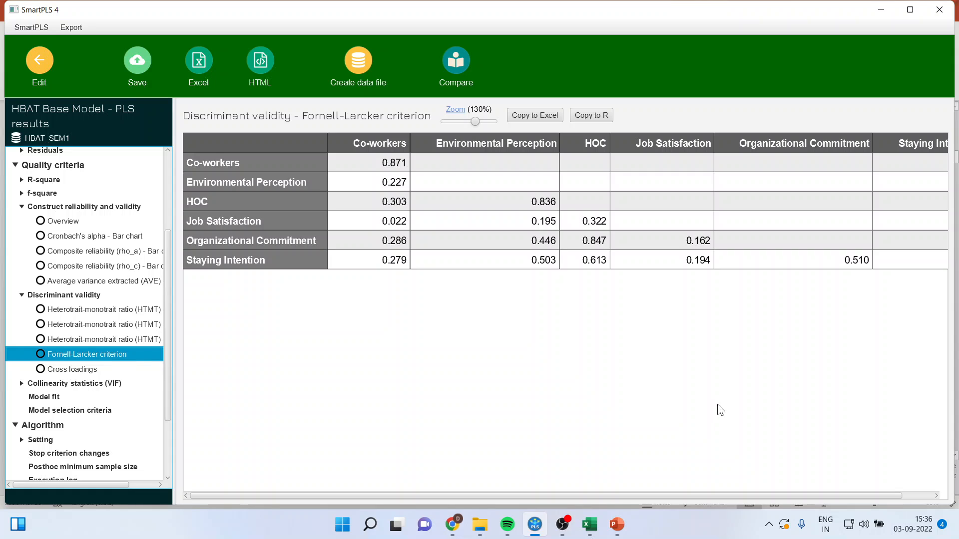
drag(474, 122, 469, 123)
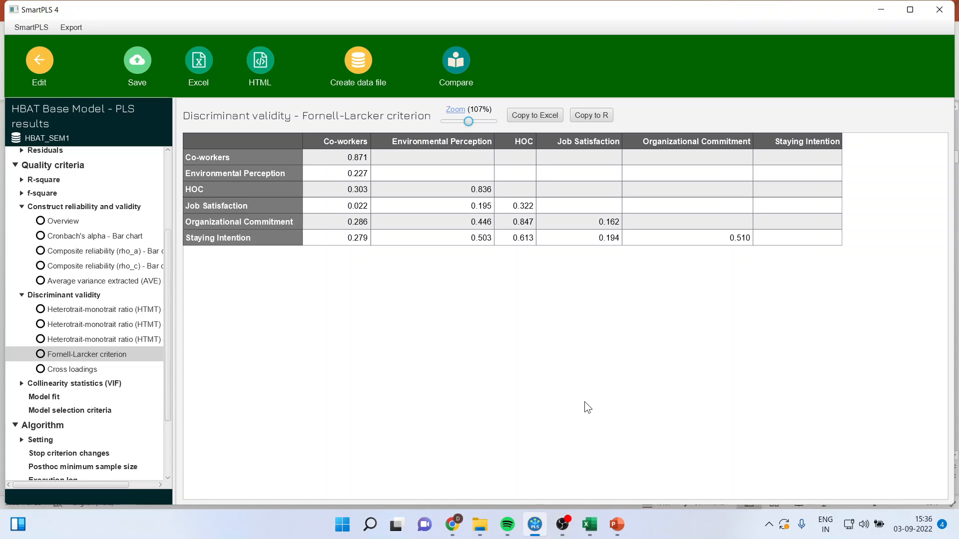
- Compare the Fornell-Larcker criterion table with the matrix on Sheet2 of the Excel workbook Book1
click(589, 524)
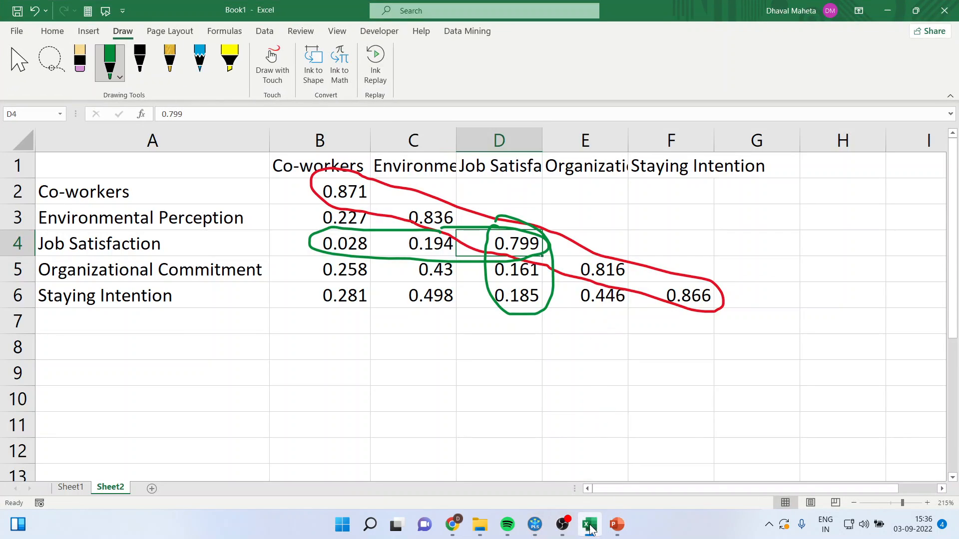
click(535, 525)
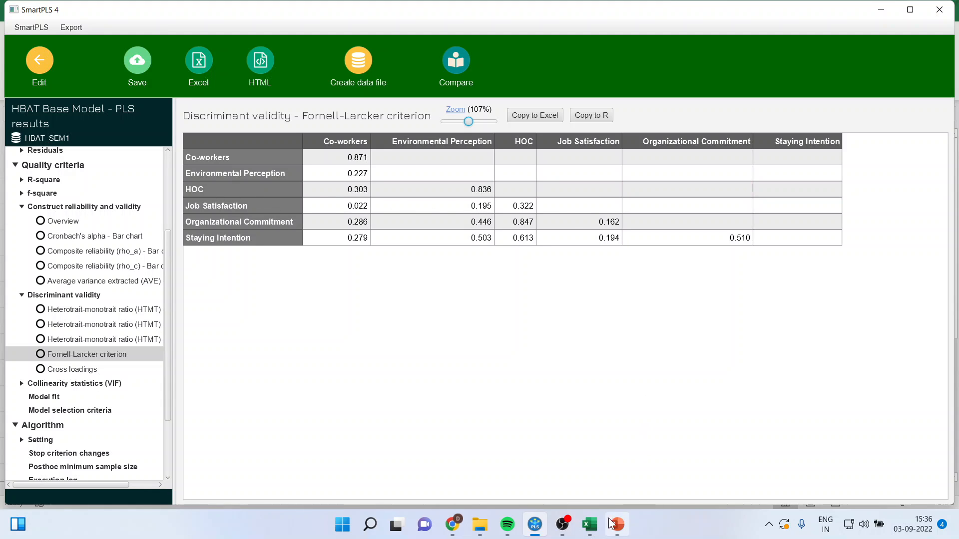
click(590, 524)
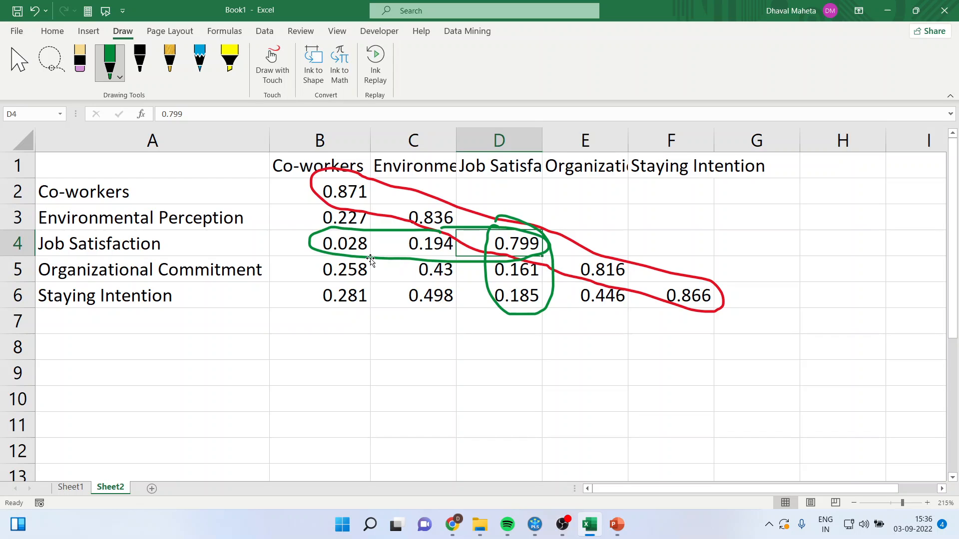
- Review the construct labels and Co-workers diagonal value on Sheet2, and check the HTMT matrix back in SmartPLS
drag(86, 218, 97, 294)
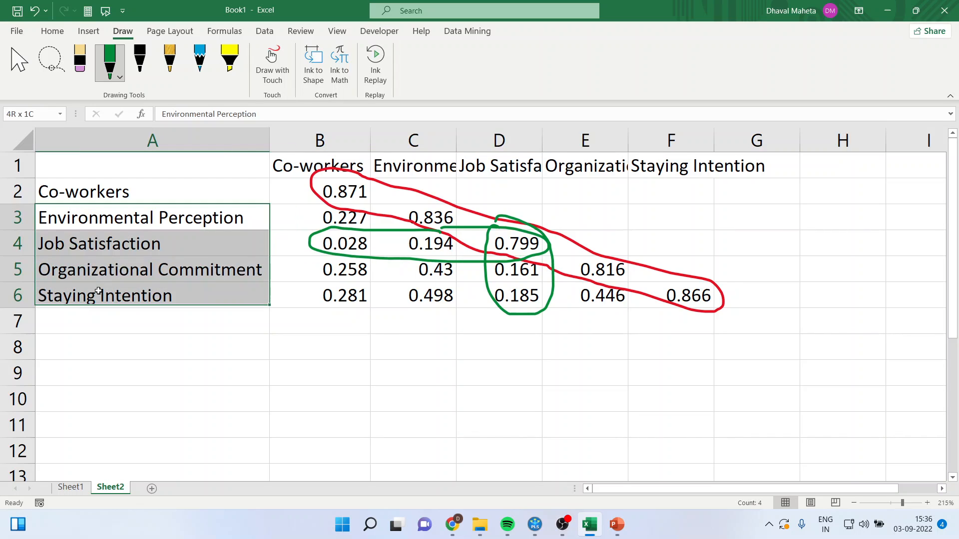
drag(427, 168, 694, 171)
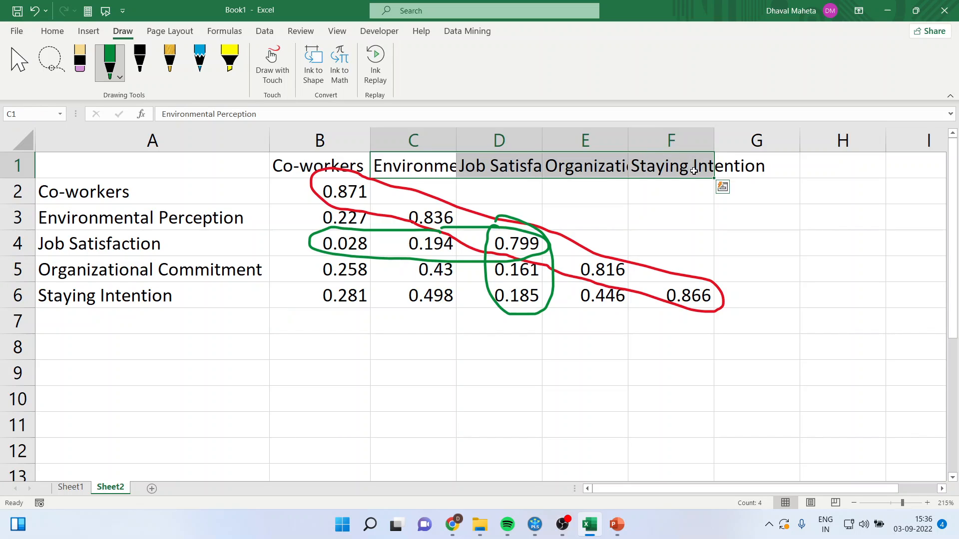
click(339, 195)
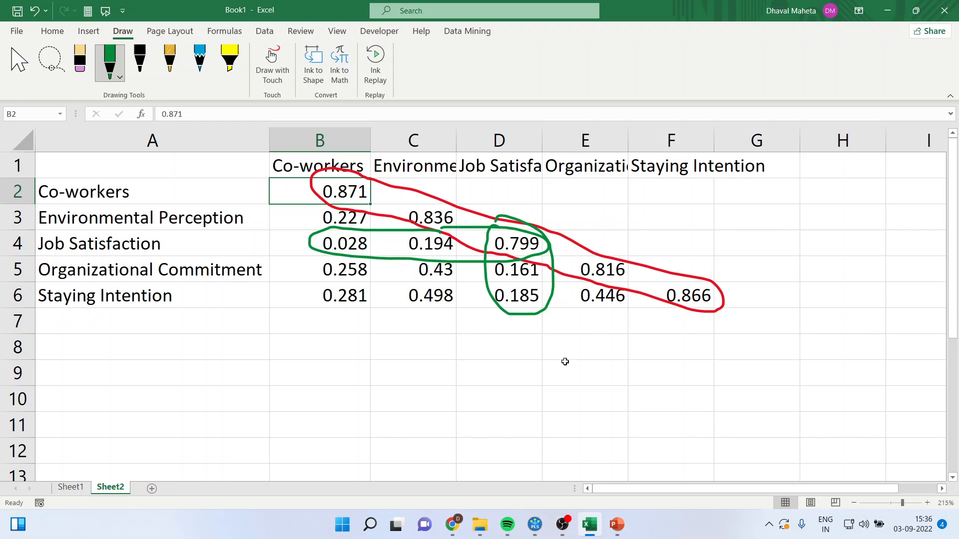
click(534, 524)
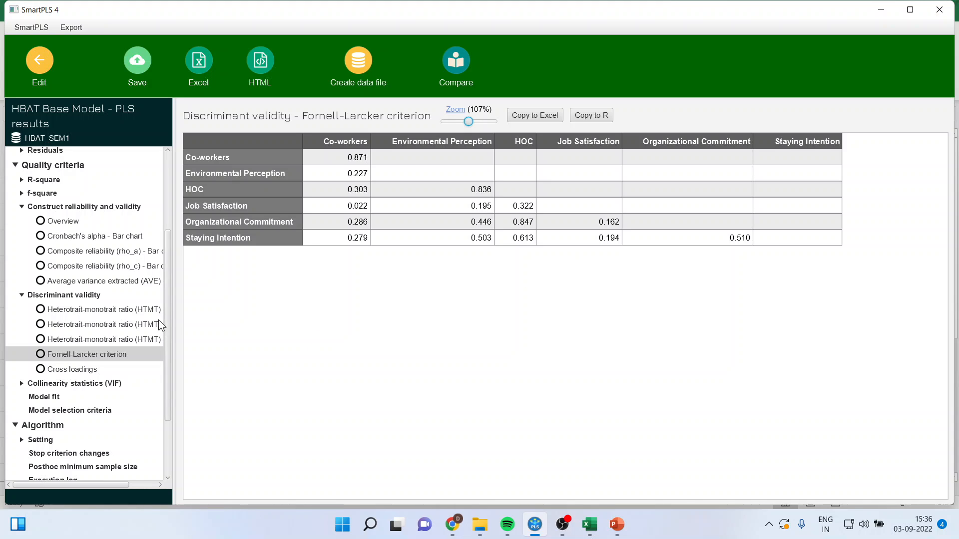
click(148, 309)
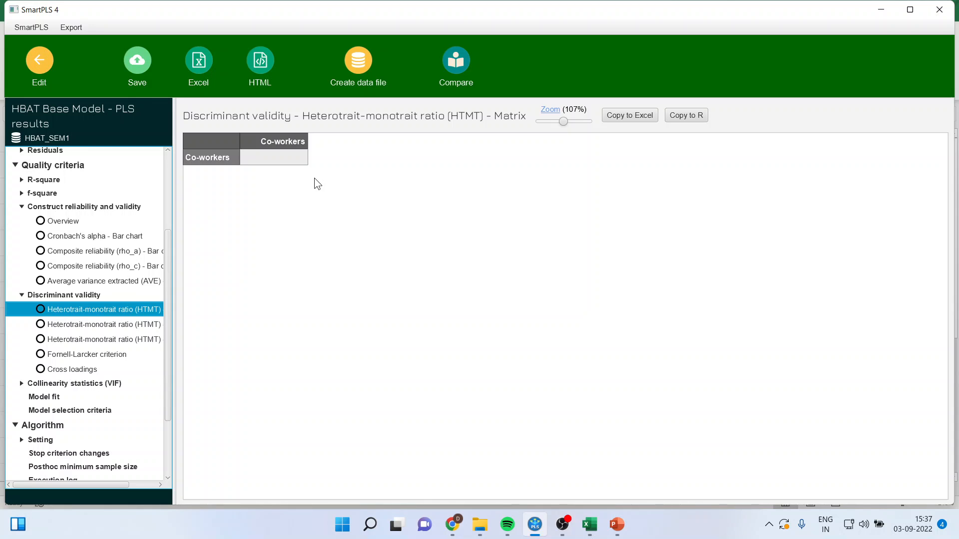
- Run bootstrapping on the HBAT Base Model with 5000 subsamples, BCa confidence intervals, a two-tailed test and 0.05 significance level
click(39, 60)
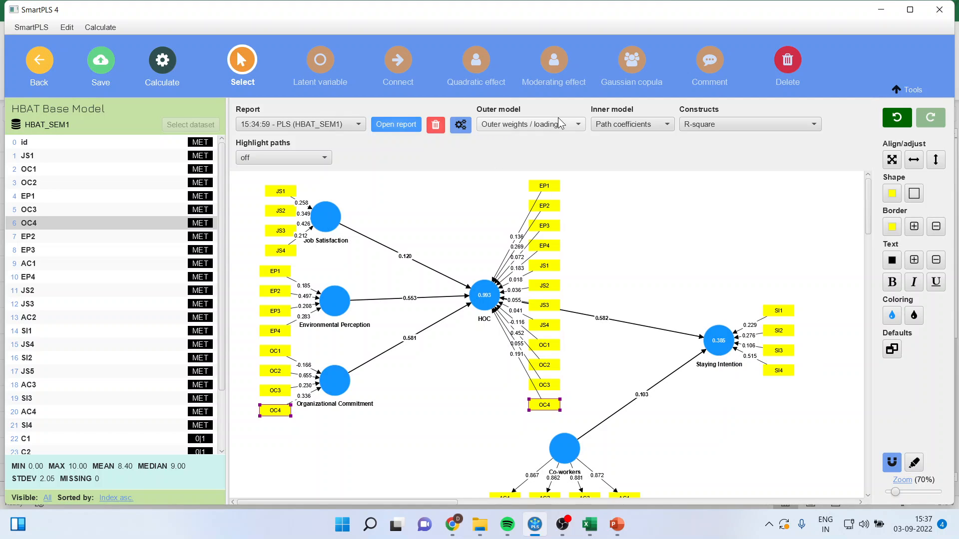
click(162, 62)
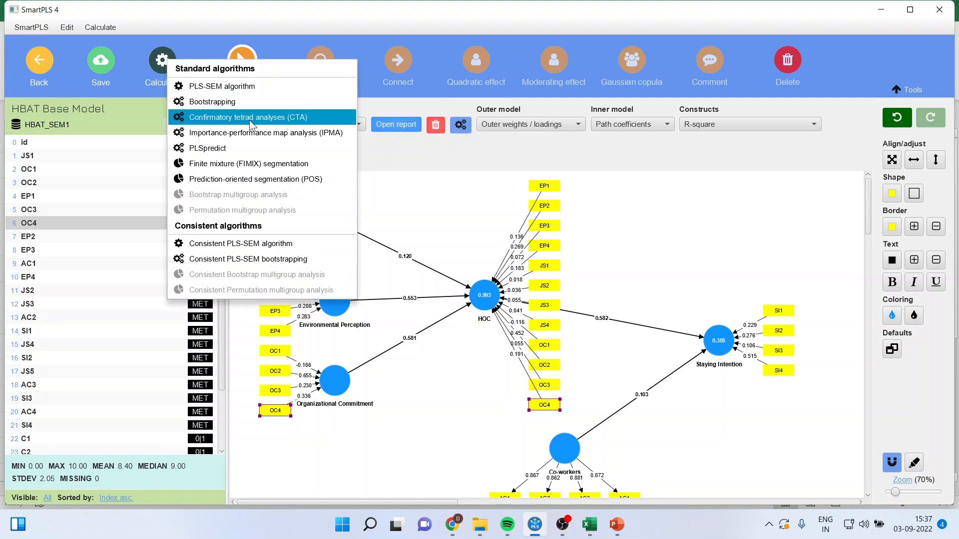
click(247, 102)
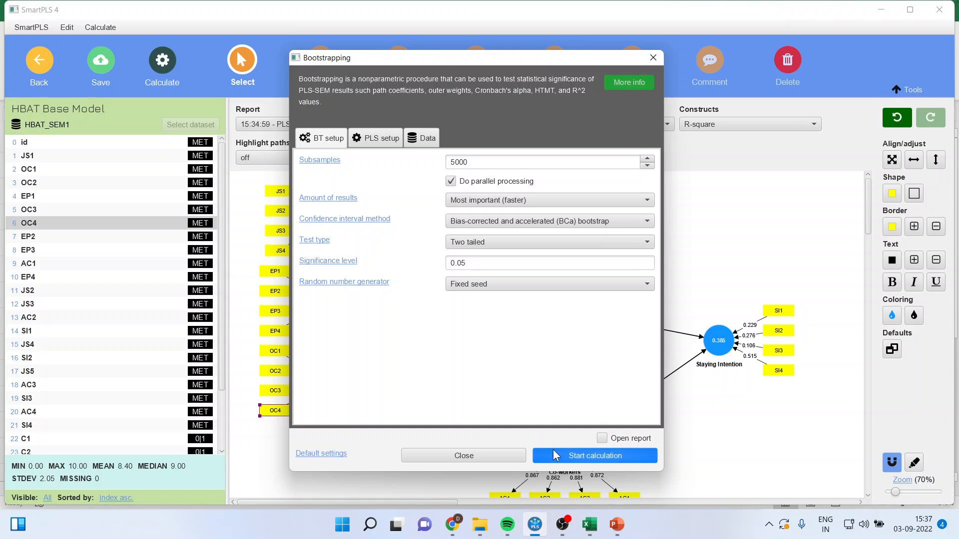
click(558, 456)
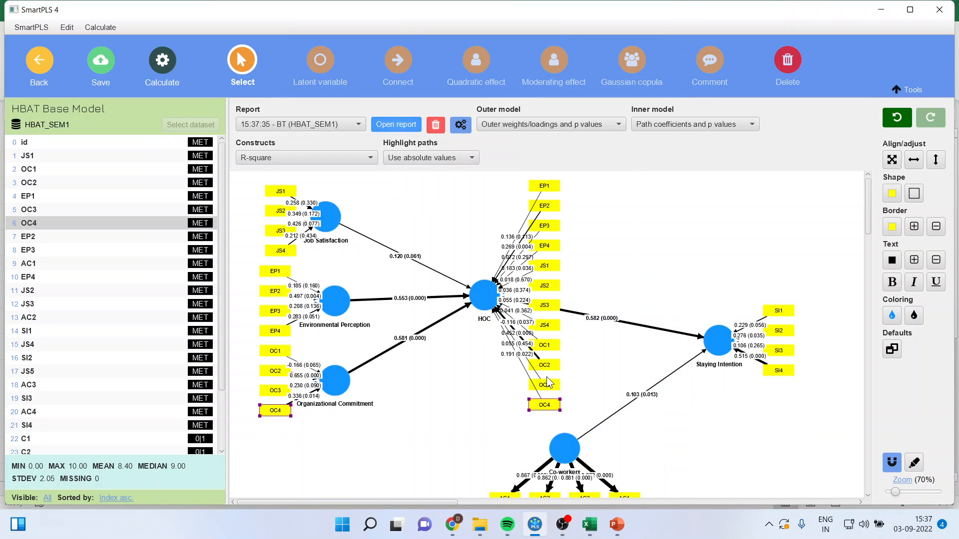
- Open the bootstrapping report and compare the outer weights' T values and p values with the graphical output
click(396, 123)
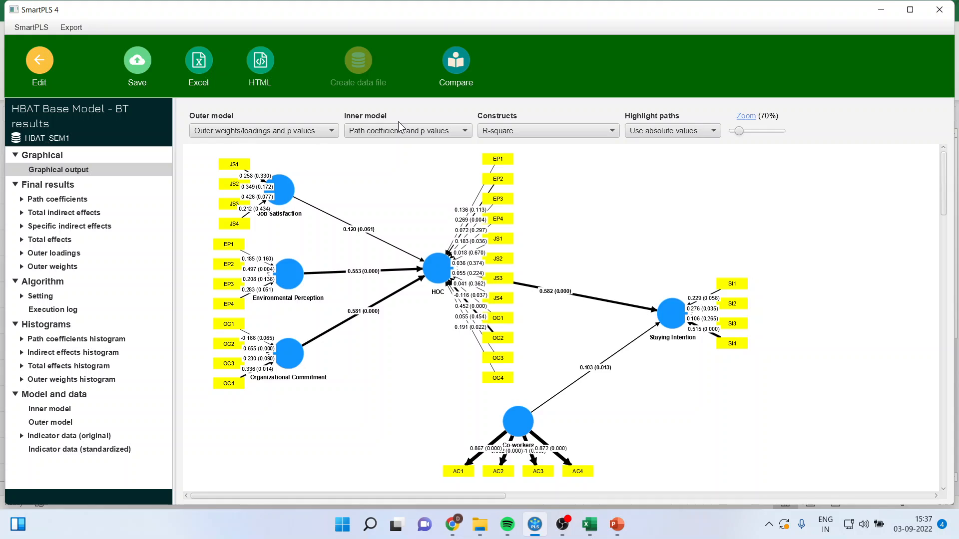
click(68, 266)
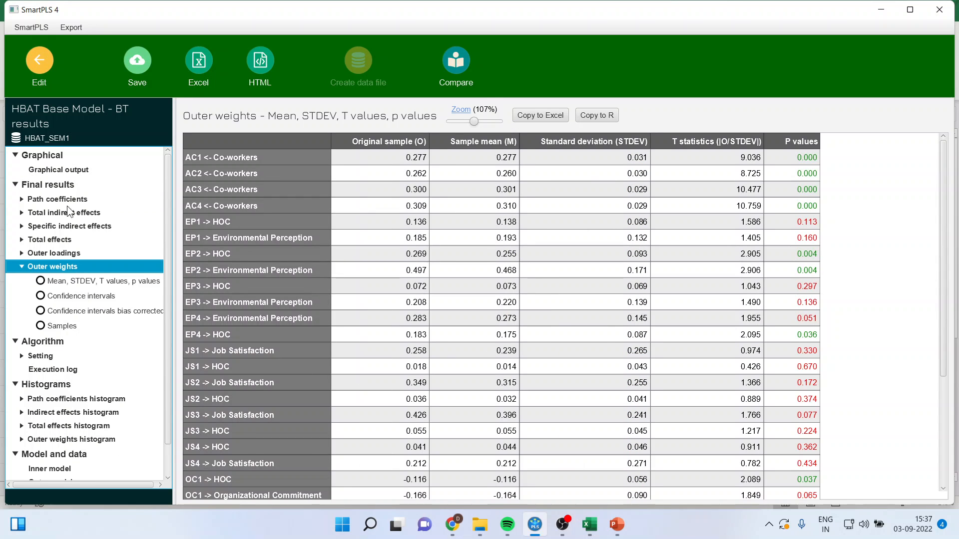
click(65, 169)
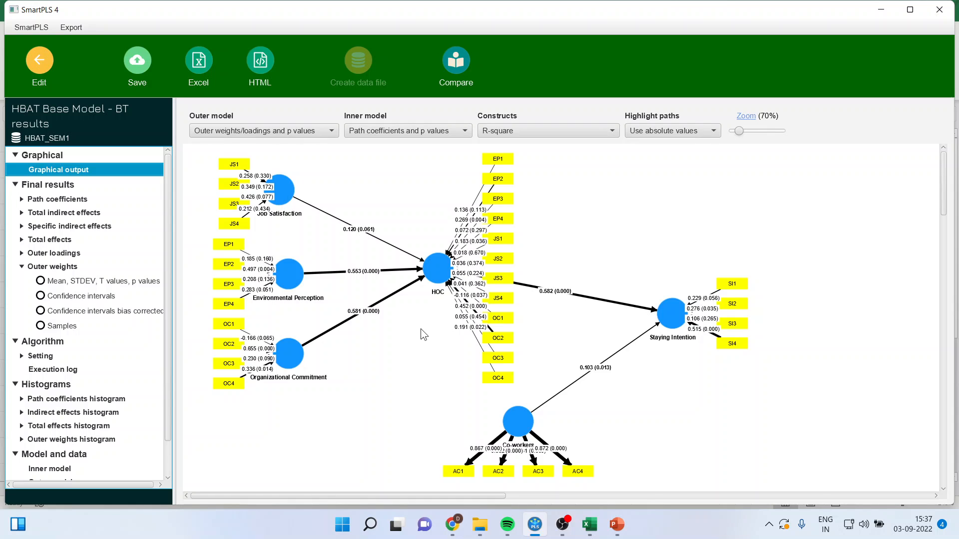
click(101, 282)
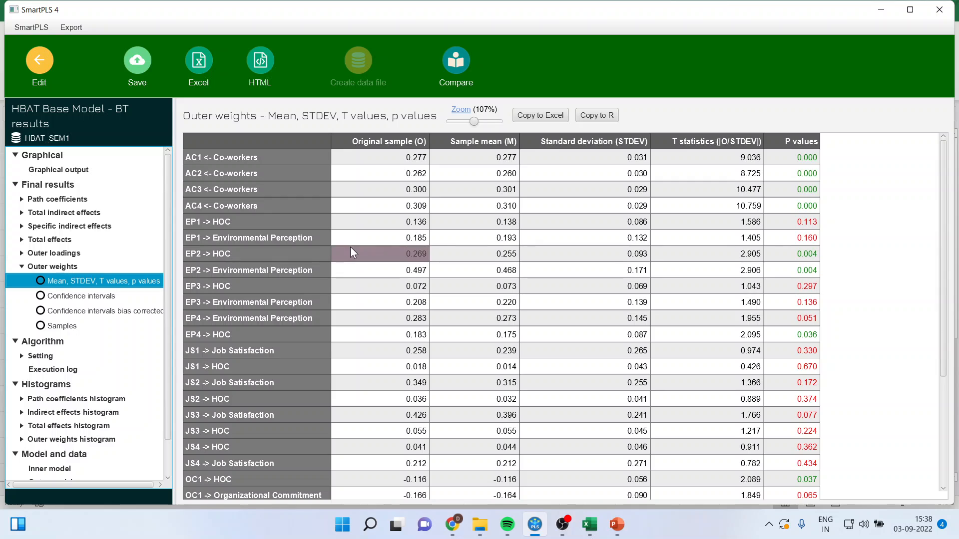
- Highlight the outer weight rows of EP1, EP2, EP3 and EP4 on Environmental Perception to examine their significance
click(382, 238)
drag(382, 237, 780, 235)
drag(409, 270, 816, 272)
drag(452, 302, 790, 304)
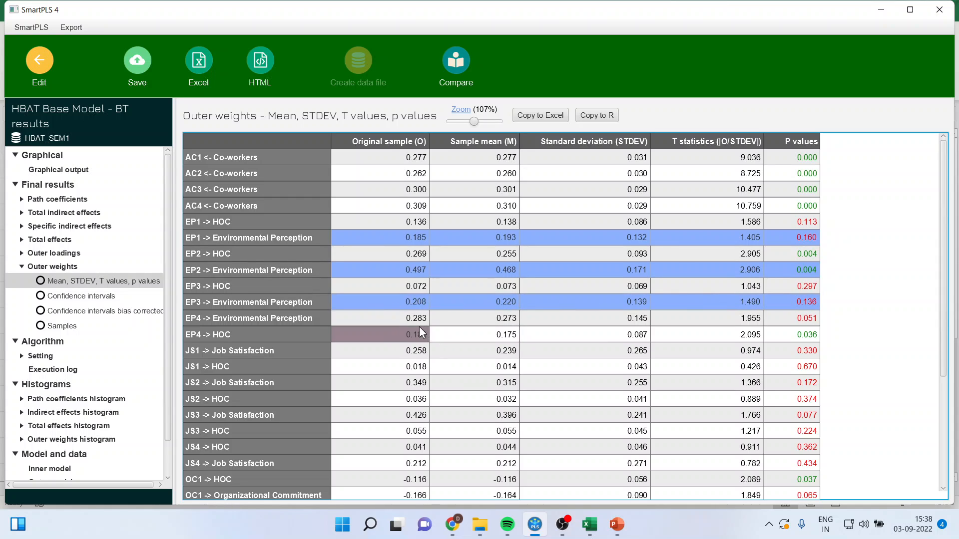
drag(416, 319, 799, 327)
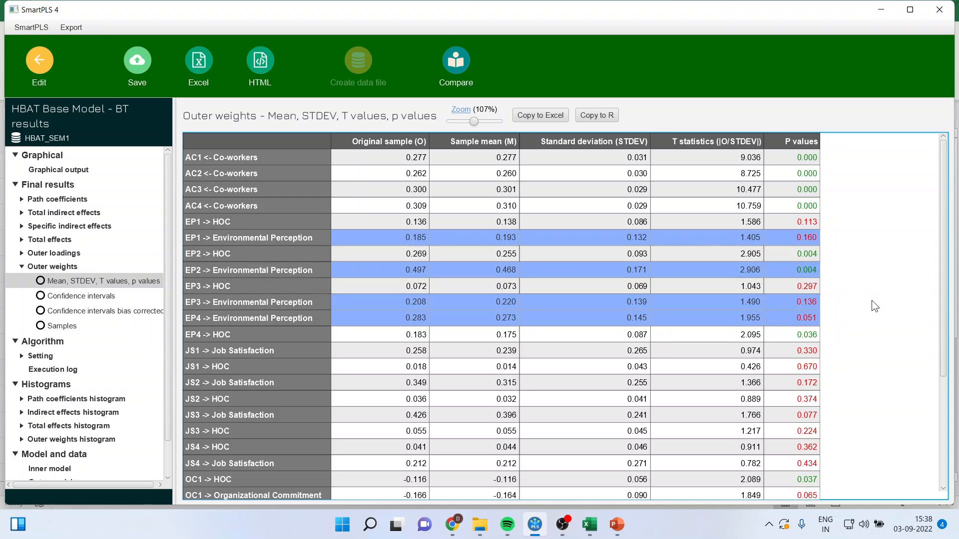
- Locate the JS1 indicator in the bootstrapped model's graphical output and recheck the outer weights table
click(81, 172)
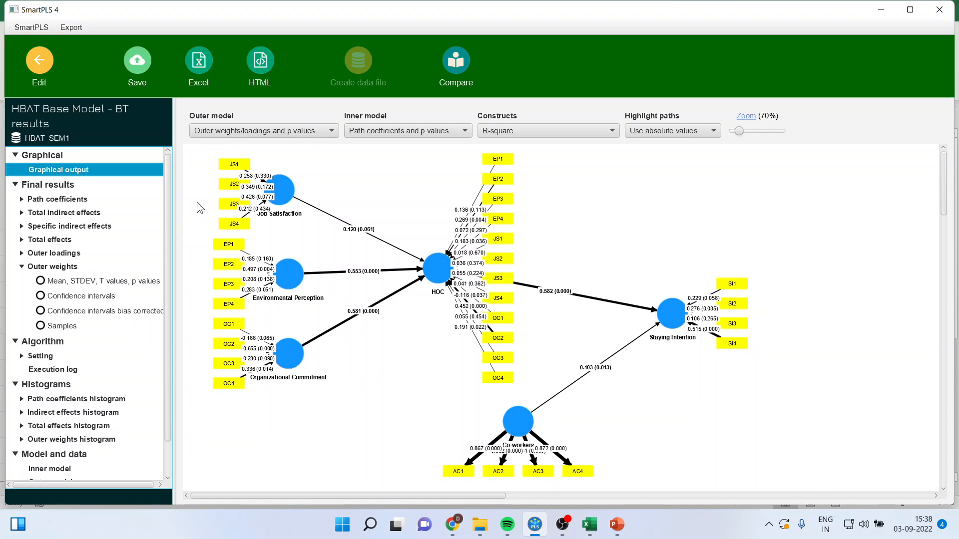
click(232, 166)
click(93, 281)
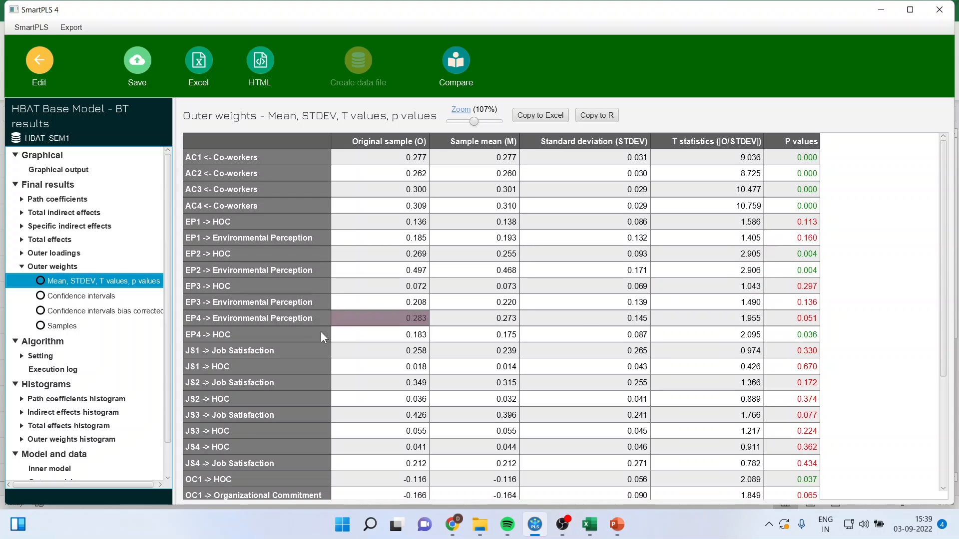
- Examine the original sample values and p values of all indicators in the bootstrapped outer loadings table
click(55, 253)
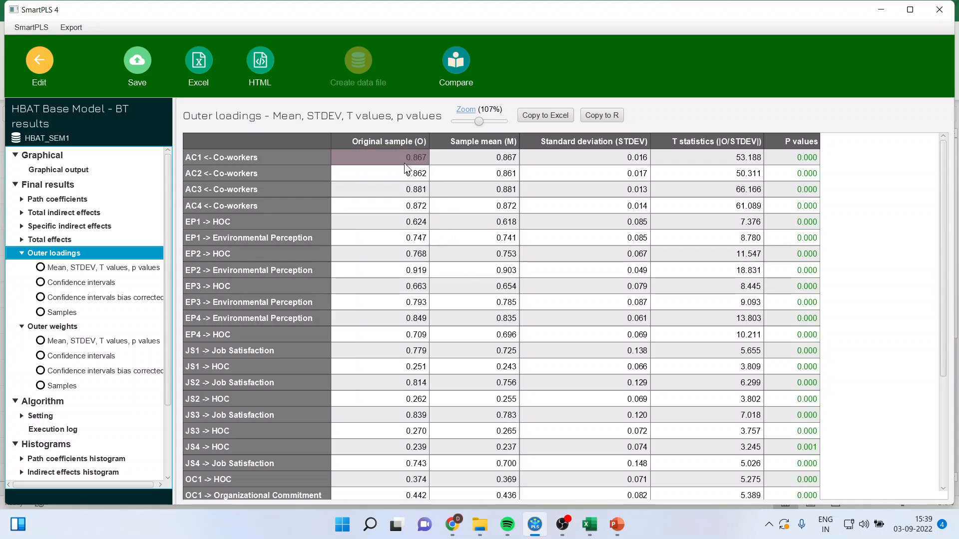
drag(400, 157, 411, 495)
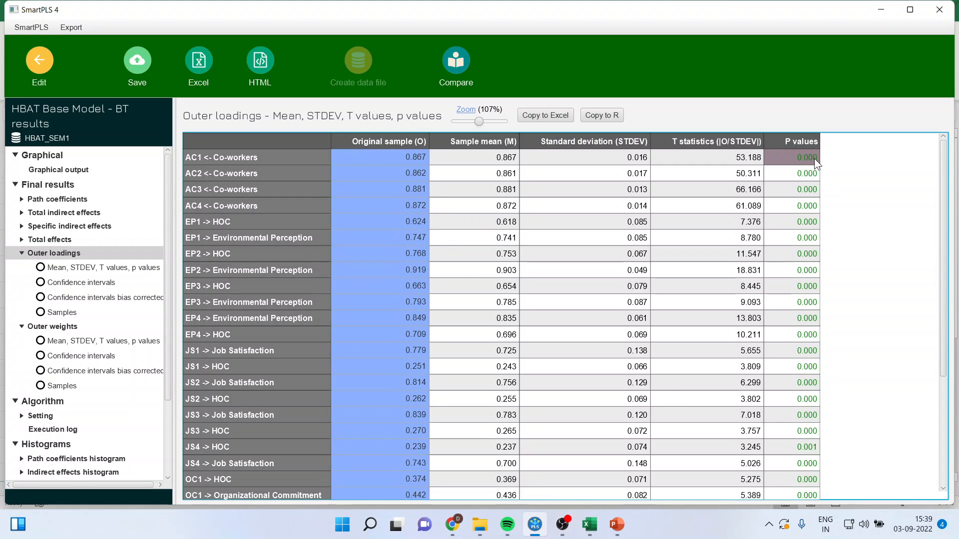
drag(814, 158, 819, 335)
click(876, 251)
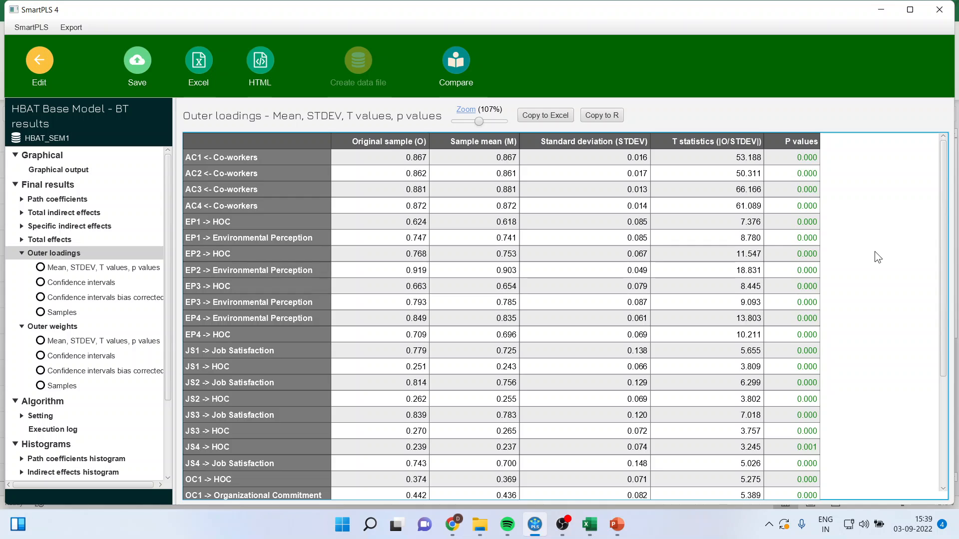
drag(372, 161, 396, 502)
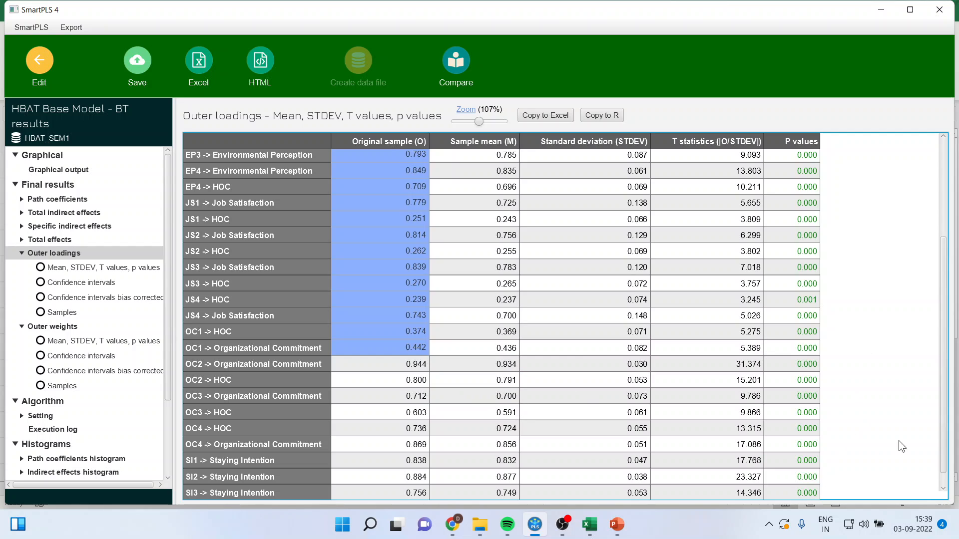
drag(812, 495, 812, 172)
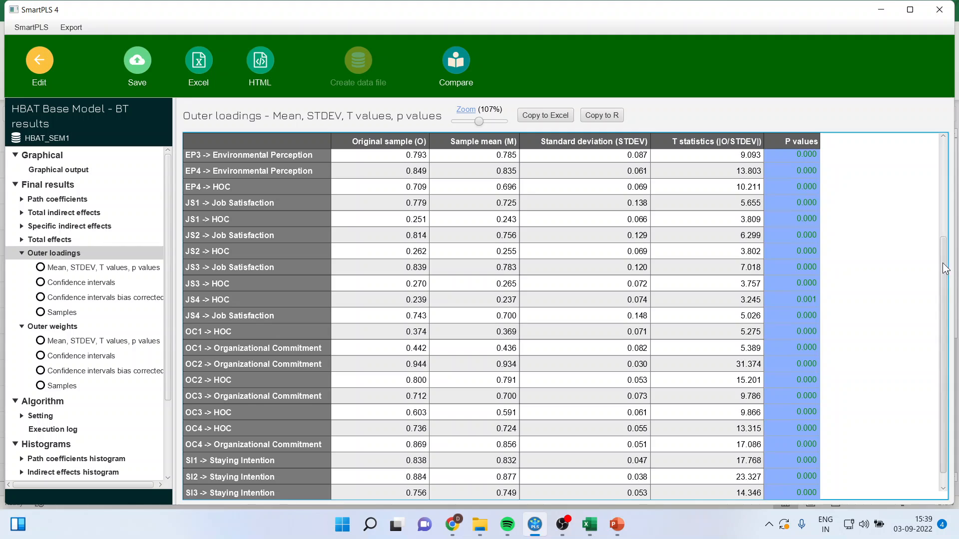
drag(950, 239, 947, 157)
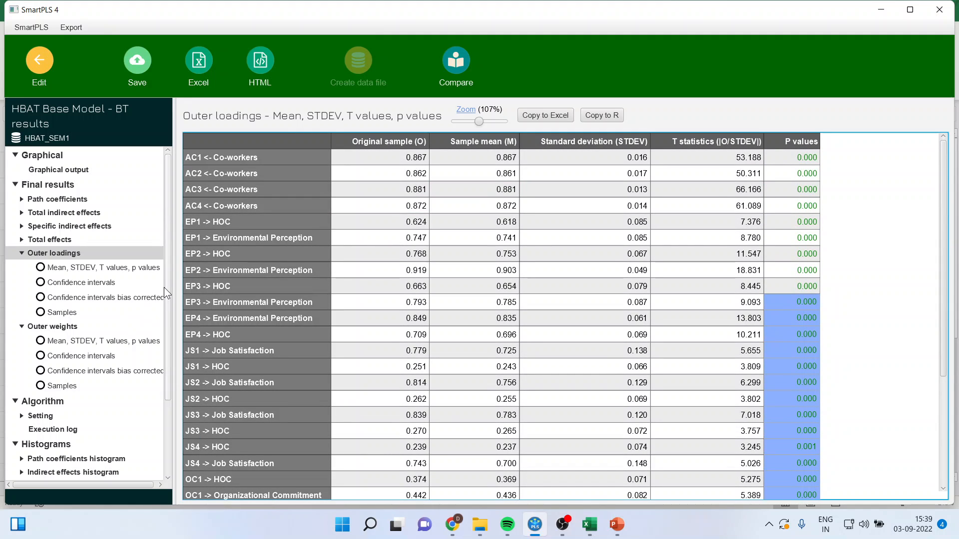
- Look through the bootstrapping report's list of results and view the graphical output of the model
drag(167, 286, 169, 317)
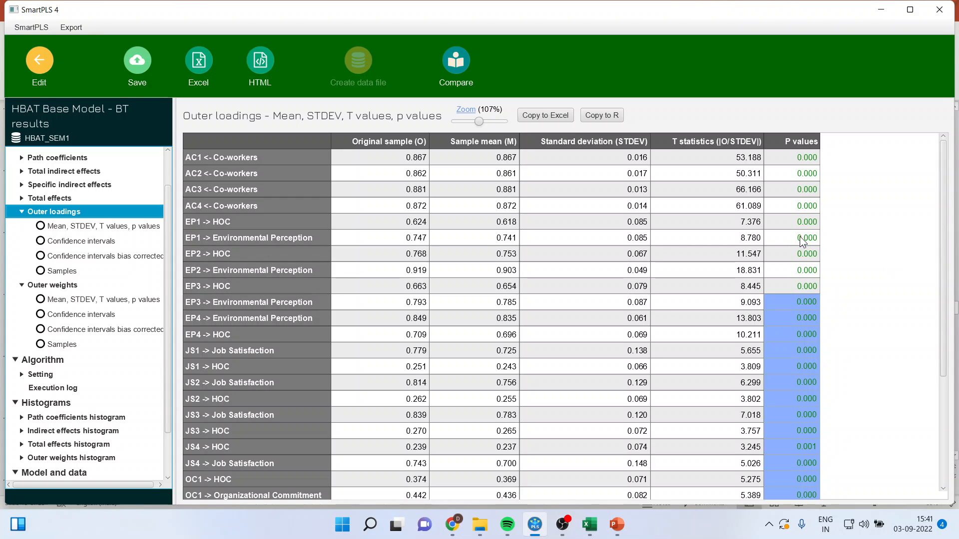
drag(169, 226, 177, 165)
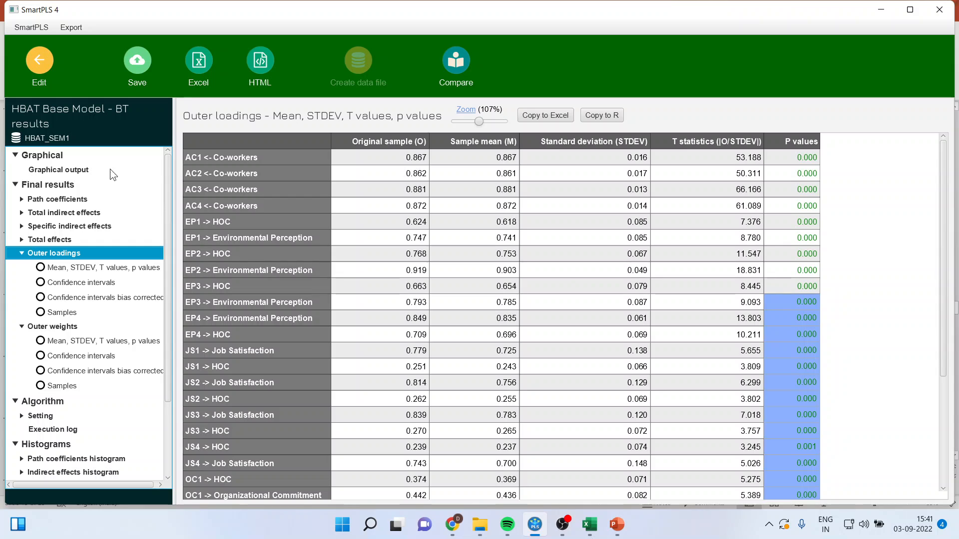
click(88, 169)
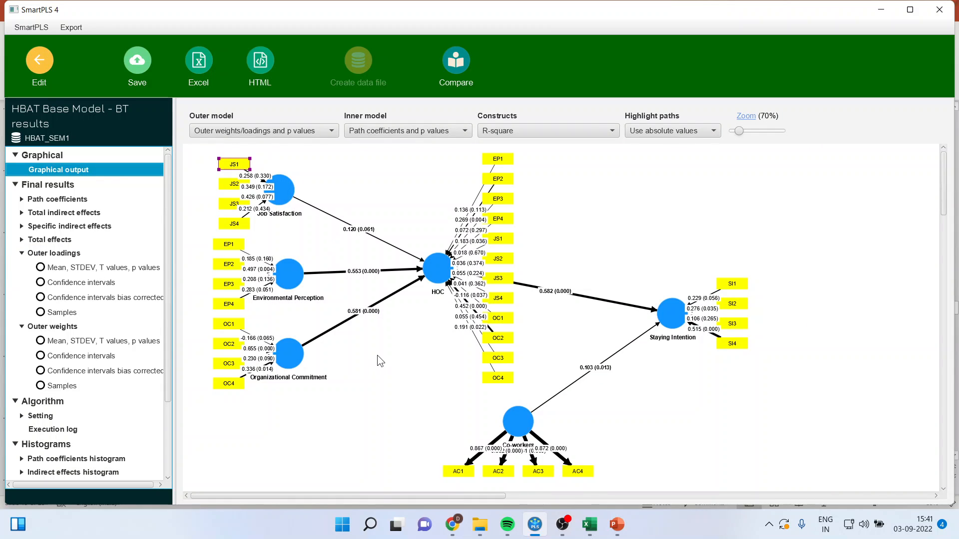
- Run the PLS-SEM algorithm on the HBAT Base Model with the path weighting scheme, standardized results and default initial weight
click(40, 63)
click(162, 61)
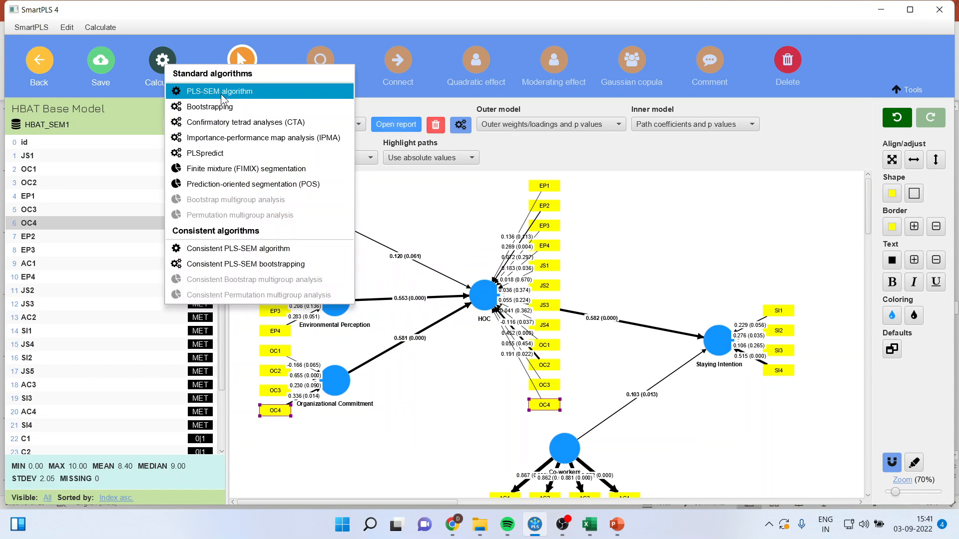
click(220, 94)
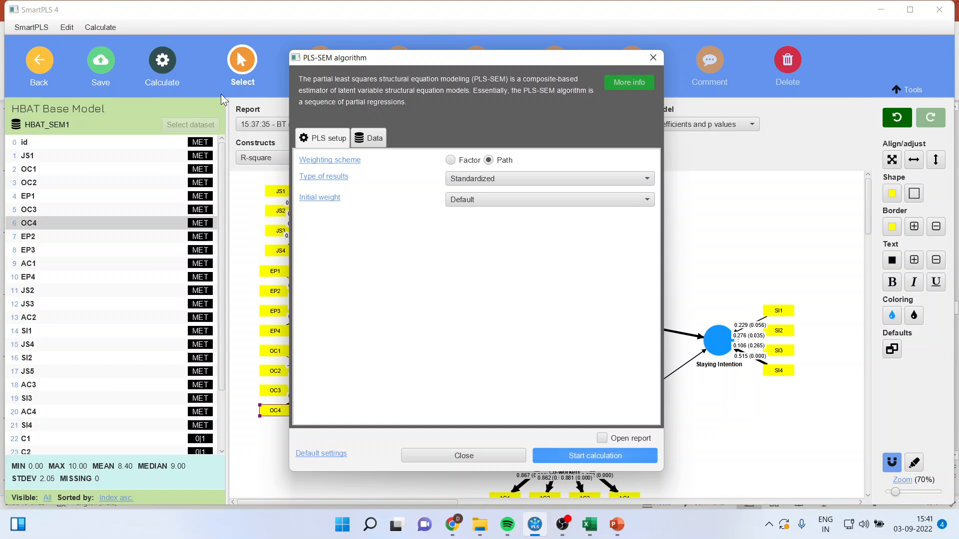
click(568, 462)
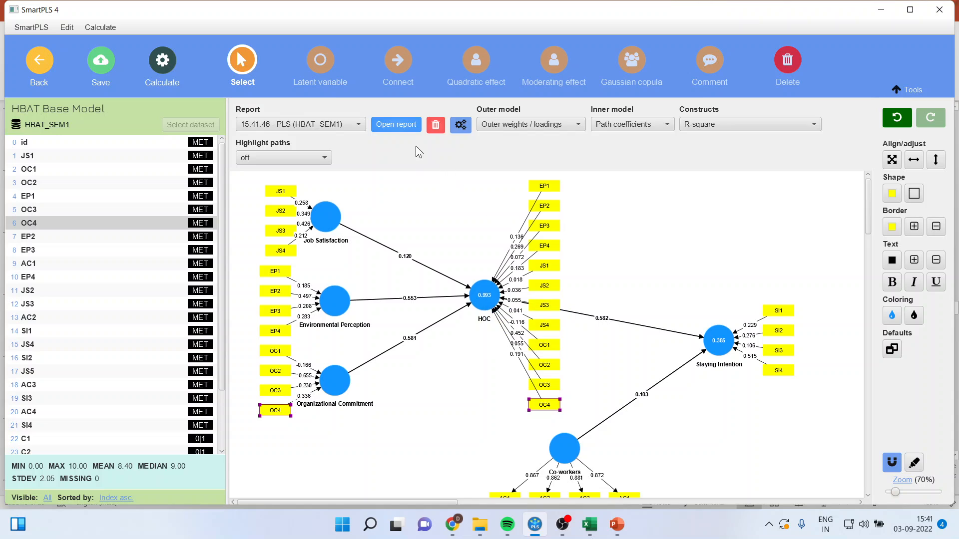
- From the PLS-SEM report, create the data file "HBAT_SEM1 derived from PLS results" in project demo with manifest and latent variable scores
click(397, 125)
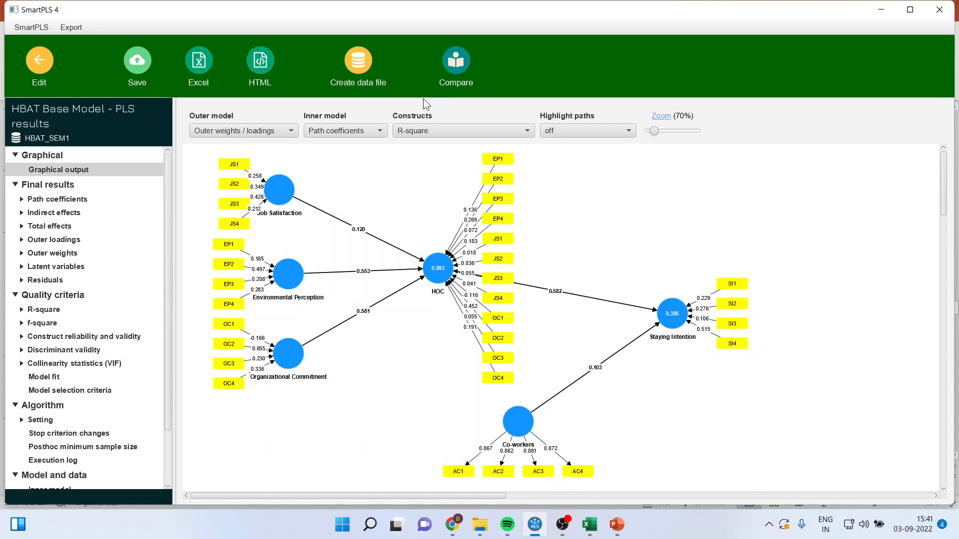
click(358, 69)
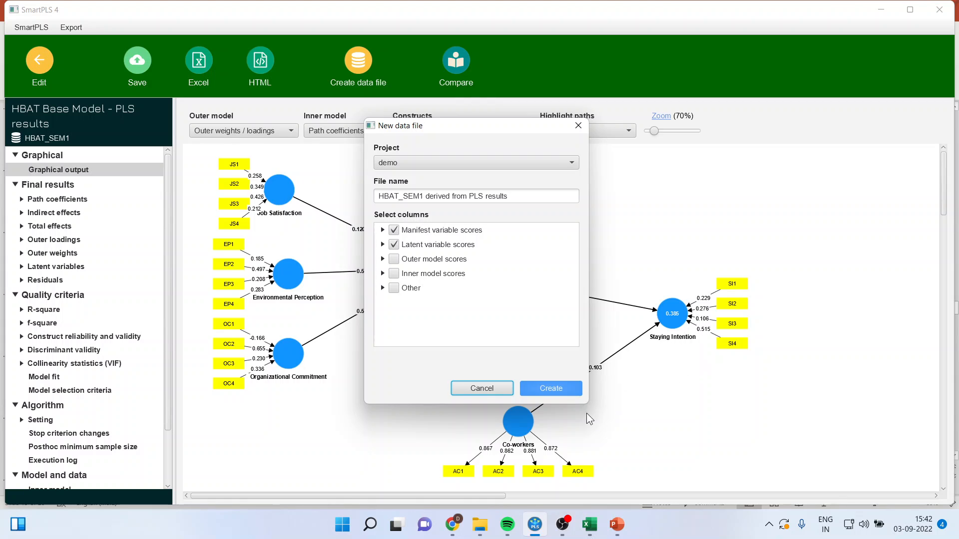
click(551, 389)
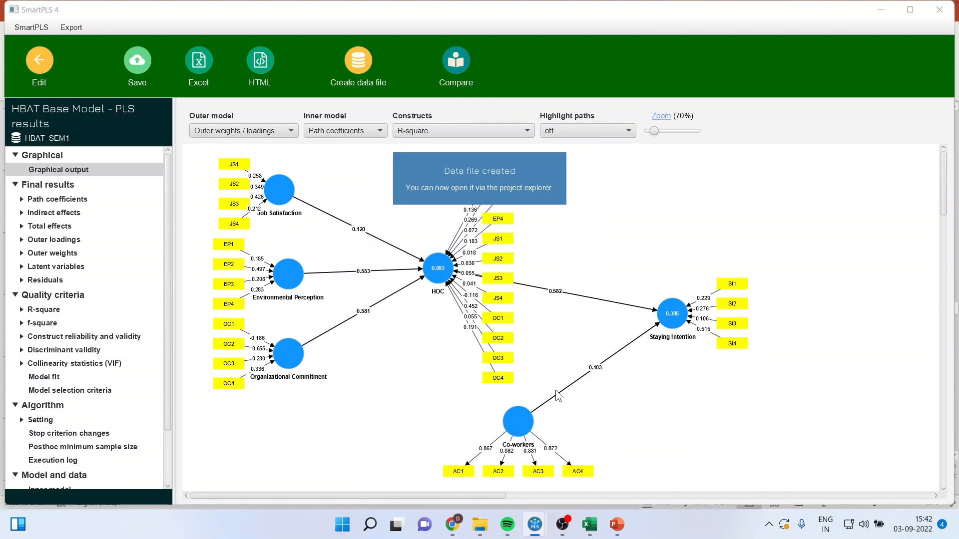
- Switch the HBAT Base Model's dataset to "HBAT_SEM1 derived from PLS results"
click(40, 75)
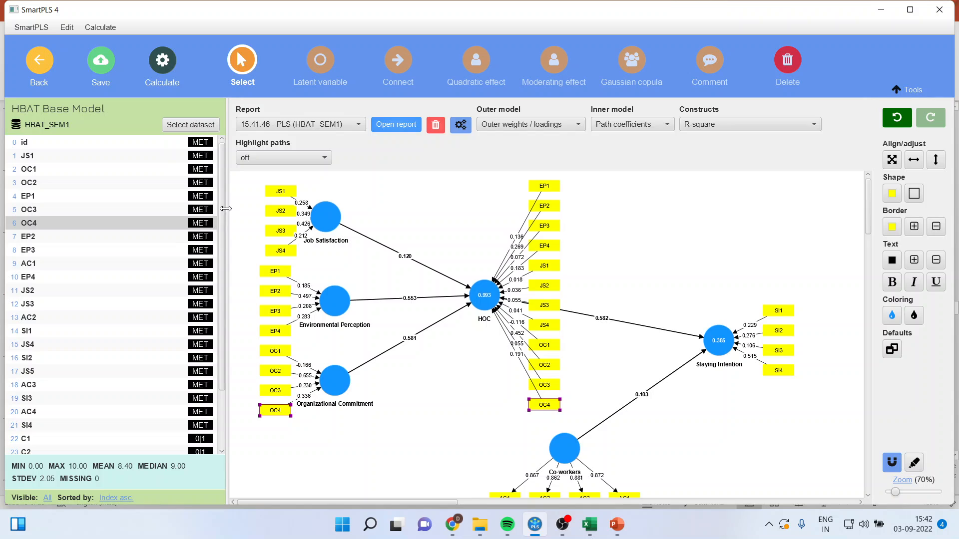
drag(219, 253, 218, 311)
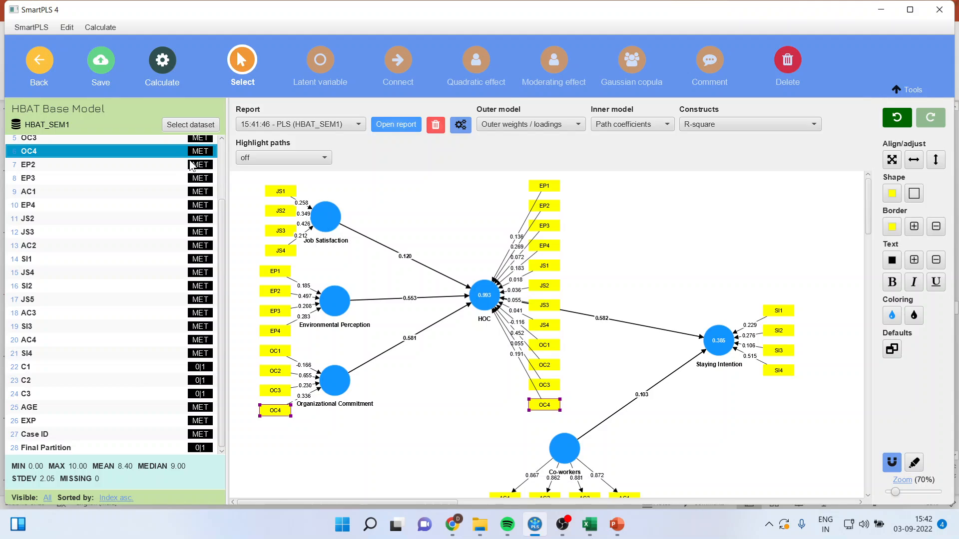
click(188, 128)
click(282, 149)
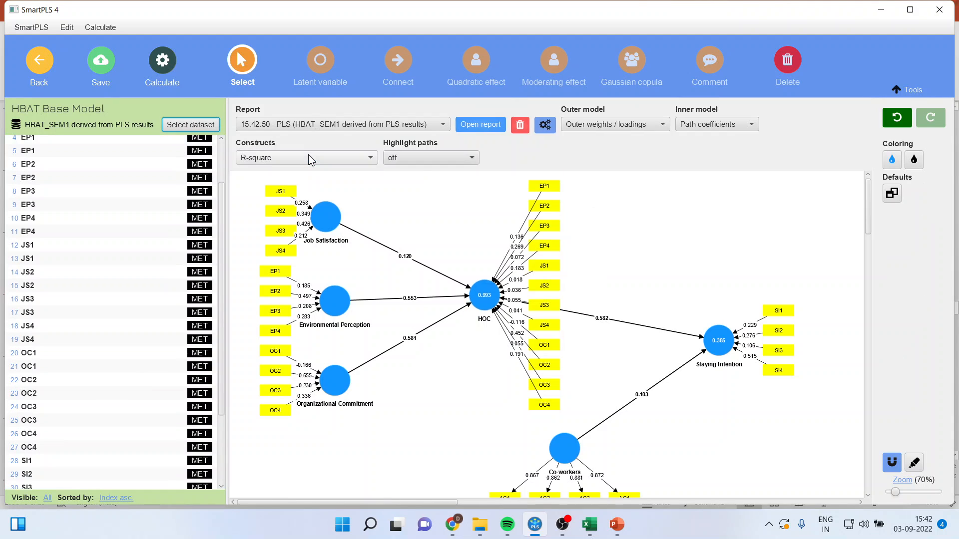
- Delete the Job Satisfaction, Environmental Perception, Organizational Commitment and HOC constructs together with their indicators from the model
scroll(88, 422, down, 3)
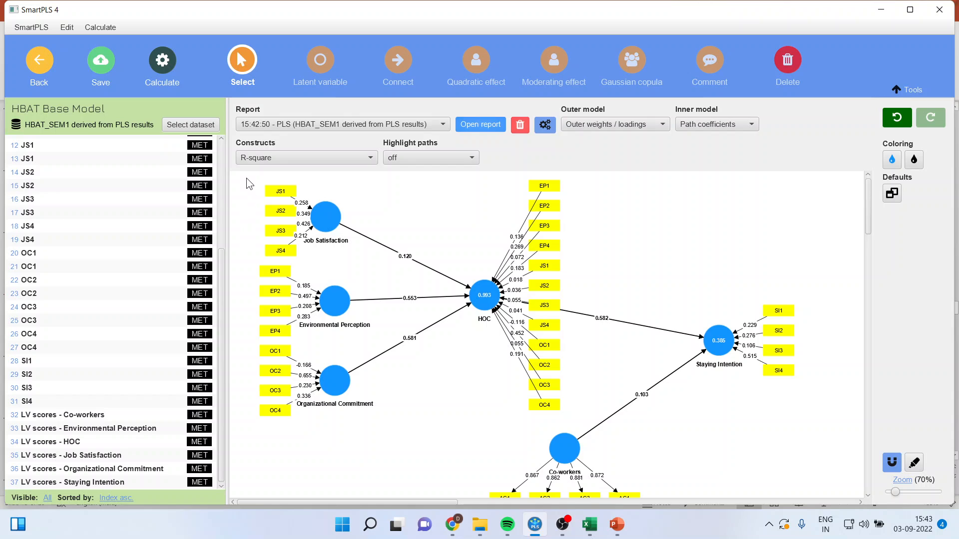
drag(245, 177, 571, 415)
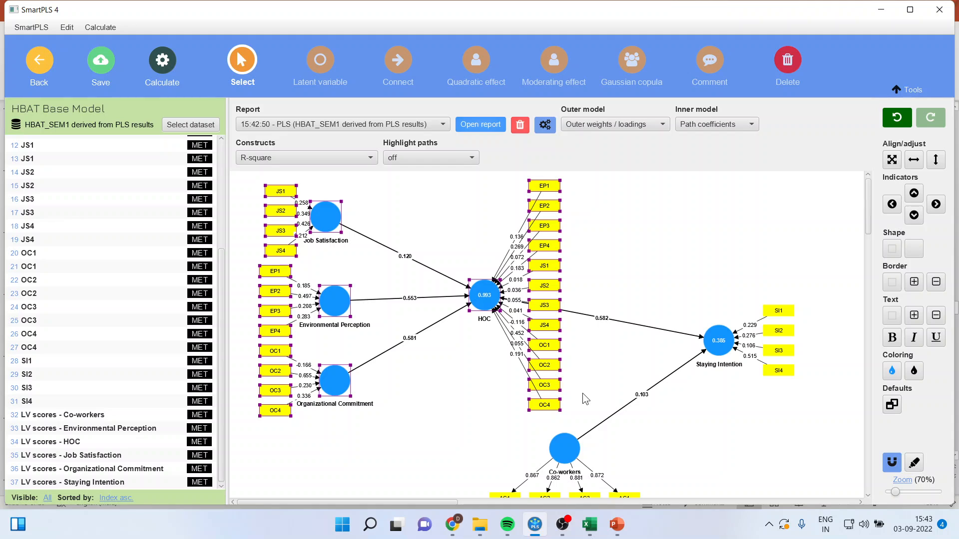
key(Delete)
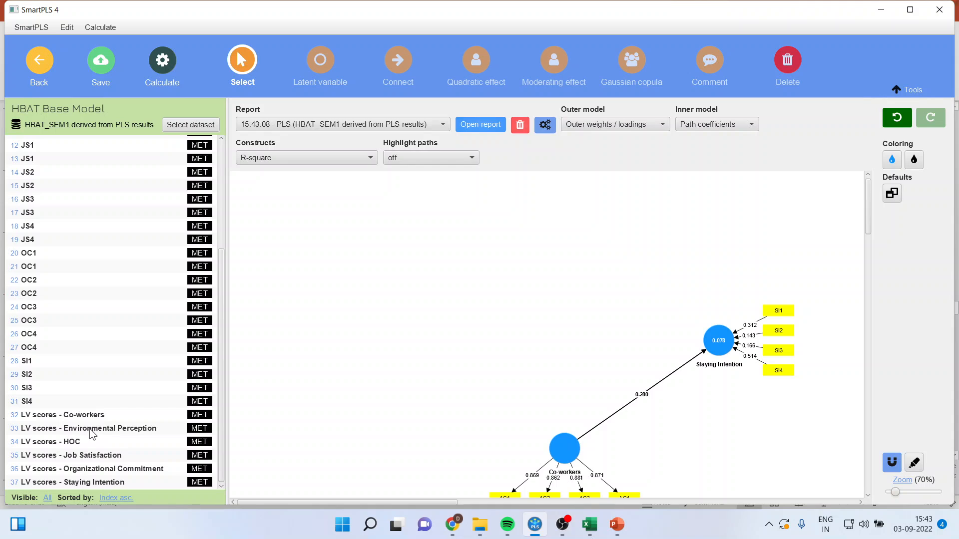
- Create a construct named HOC from the LV scores of Environmental Perception, Job Satisfaction and Organizational Commitment
click(100, 460)
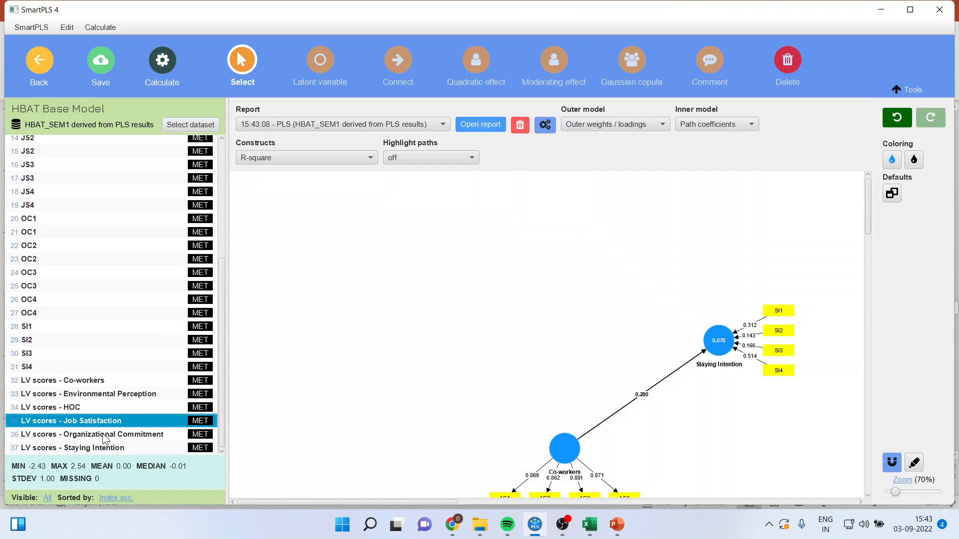
ctrl+click(106, 439)
ctrl+click(113, 409)
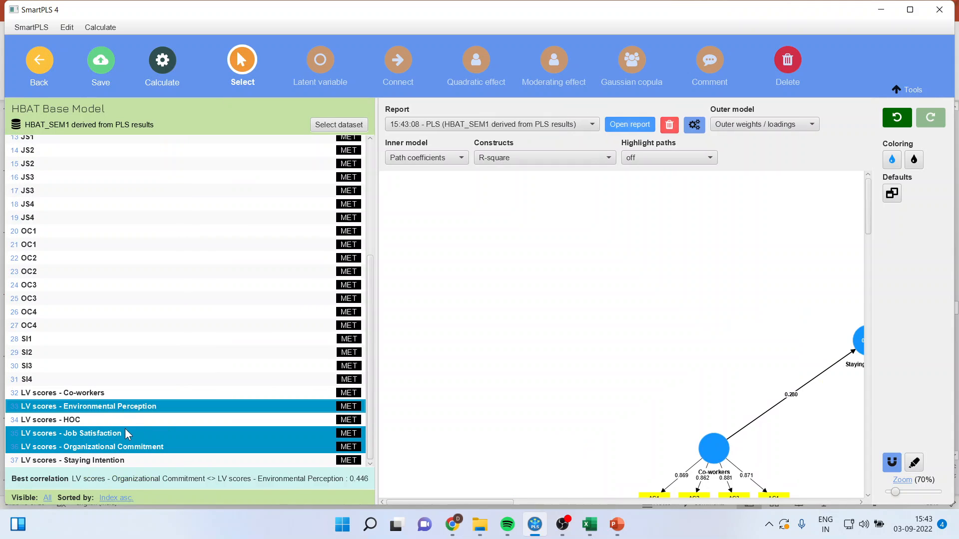
drag(474, 273, 474, 273)
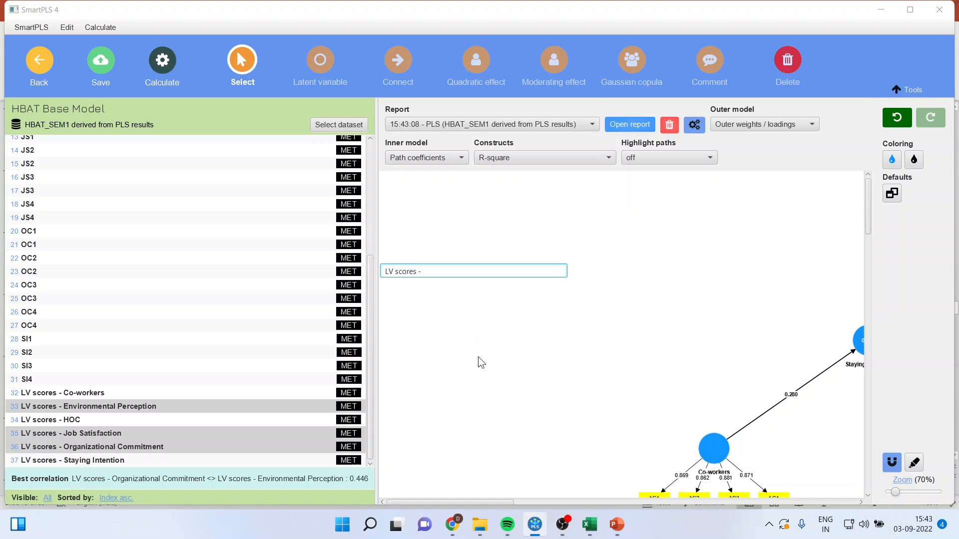
key(BackSpace)
key(BackSpace)
key(BackSpace)
key(BackSpace)
key(BackSpace)
key(BackSpace)
key(BackSpace)
key(BackSpace)
key(BackSpace)
key(BackSpace)
text(HOC)
key(Return)
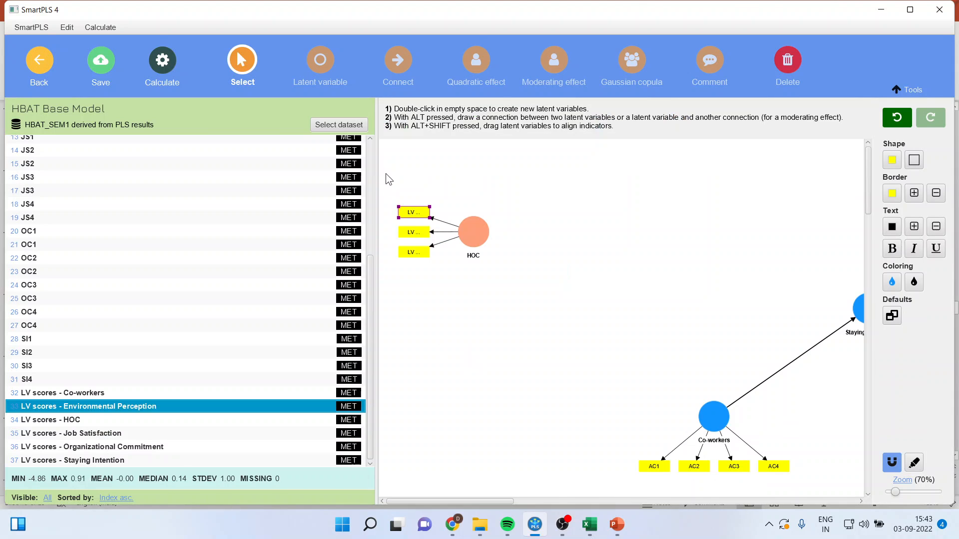
- Narrow the indicator list to widen the canvas and move the HOC construct with its indicators closer to Staying Intention
drag(375, 168, 234, 169)
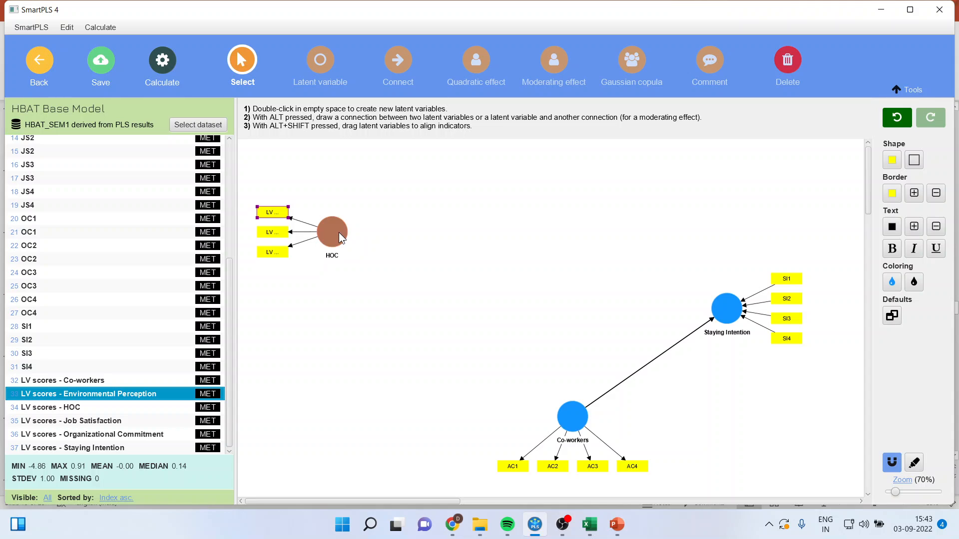
click(360, 231)
drag(367, 232, 435, 230)
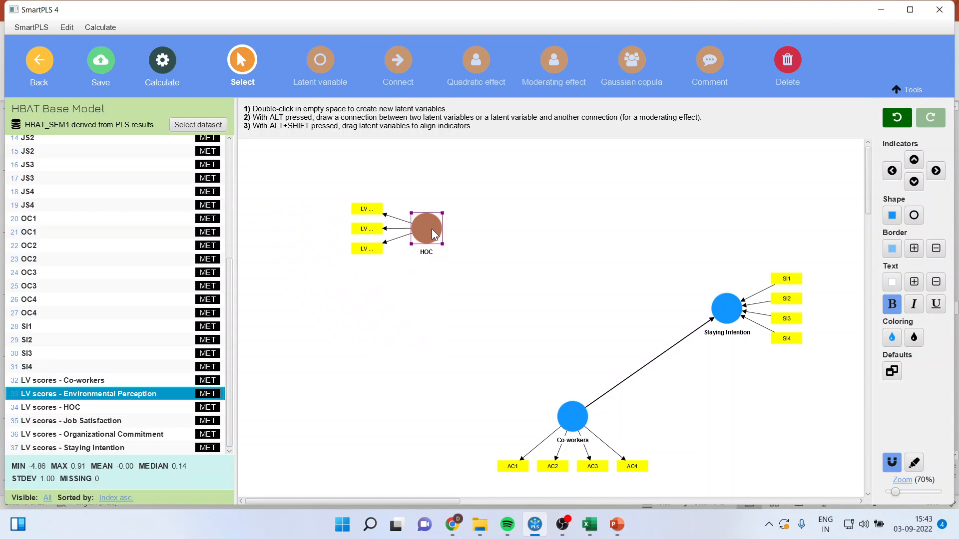
- Shorten the caption of HOC's Environmental Perception indicator to "Environmental Perception" by removing its LV scores prefix
double_click(367, 212)
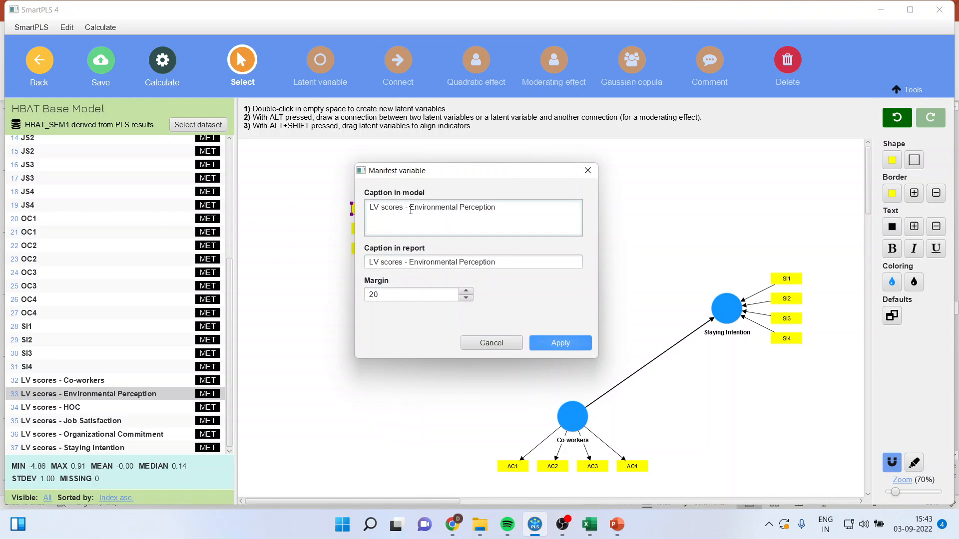
key(BackSpace)
key(BackSpace)
key(BackSpace)
key(BackSpace)
key(BackSpace)
key(BackSpace)
key(BackSpace)
key(BackSpace)
key(BackSpace)
key(BackSpace)
key(BackSpace)
key(BackSpace)
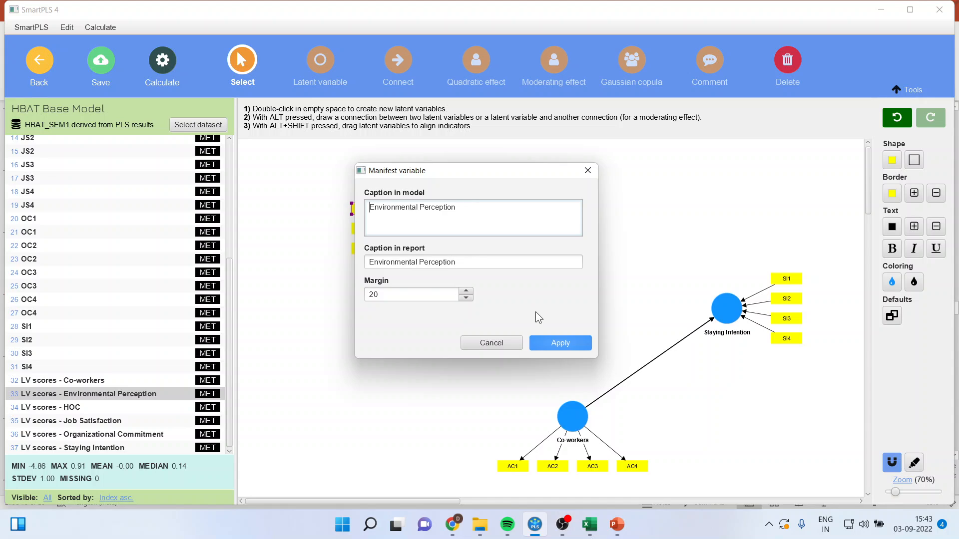
click(560, 345)
- Shorten the caption of HOC's Job Satisfaction indicator to "Job Satisfaction" by removing its LV scores prefix
double_click(365, 229)
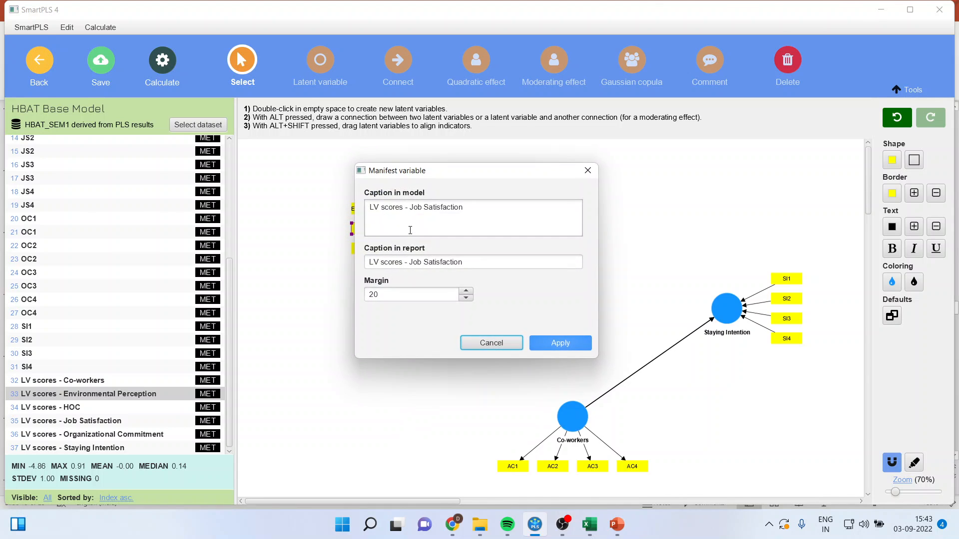
click(410, 209)
key(BackSpace)
key(BackSpace)
key(BackSpace)
key(BackSpace)
key(BackSpace)
key(BackSpace)
key(BackSpace)
key(BackSpace)
key(BackSpace)
key(BackSpace)
key(BackSpace)
key(BackSpace)
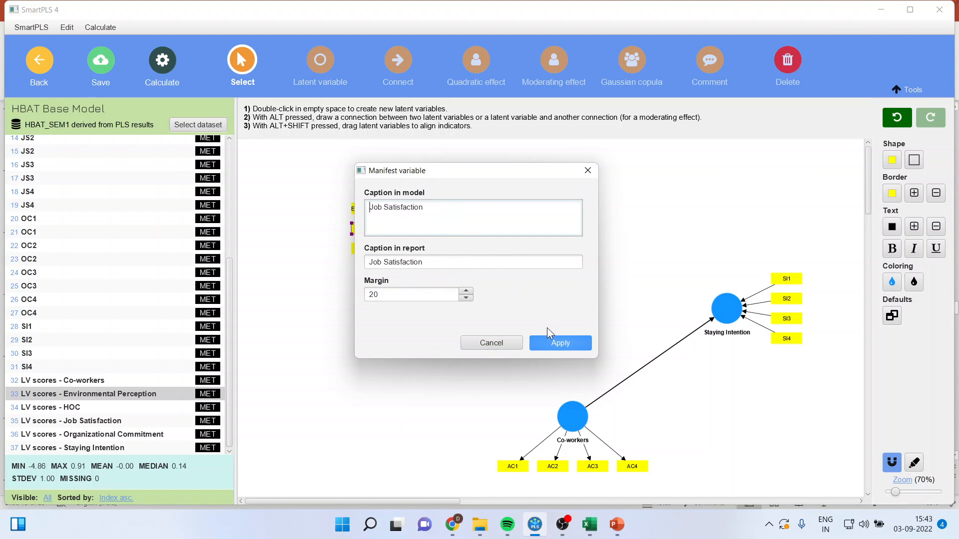
click(556, 344)
- Shorten the caption of HOC's Organizational Commitment indicator to "Organizational Commitment" by removing its LV scores prefix
click(373, 249)
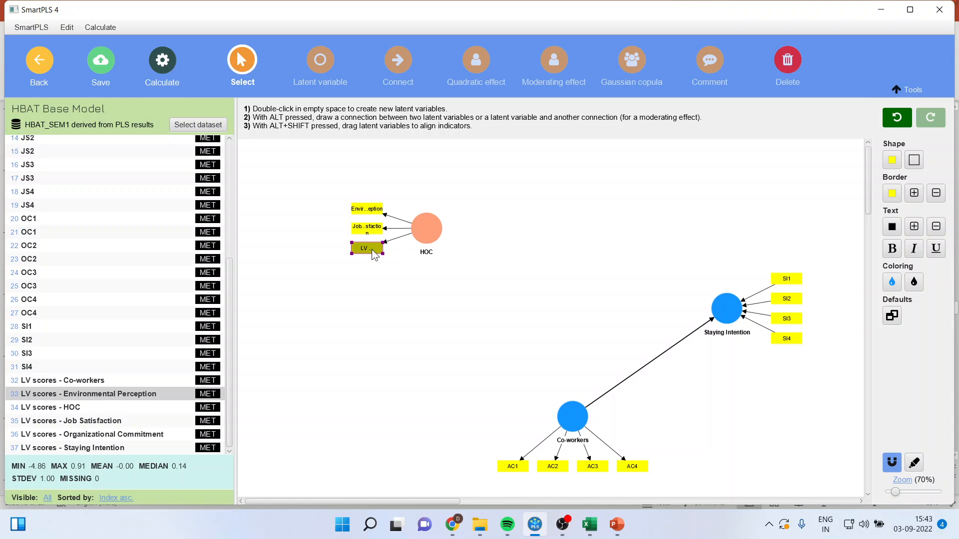
double_click(373, 250)
click(410, 209)
key(BackSpace)
key(BackSpace)
key(BackSpace)
key(BackSpace)
key(BackSpace)
key(BackSpace)
key(BackSpace)
key(BackSpace)
key(BackSpace)
key(BackSpace)
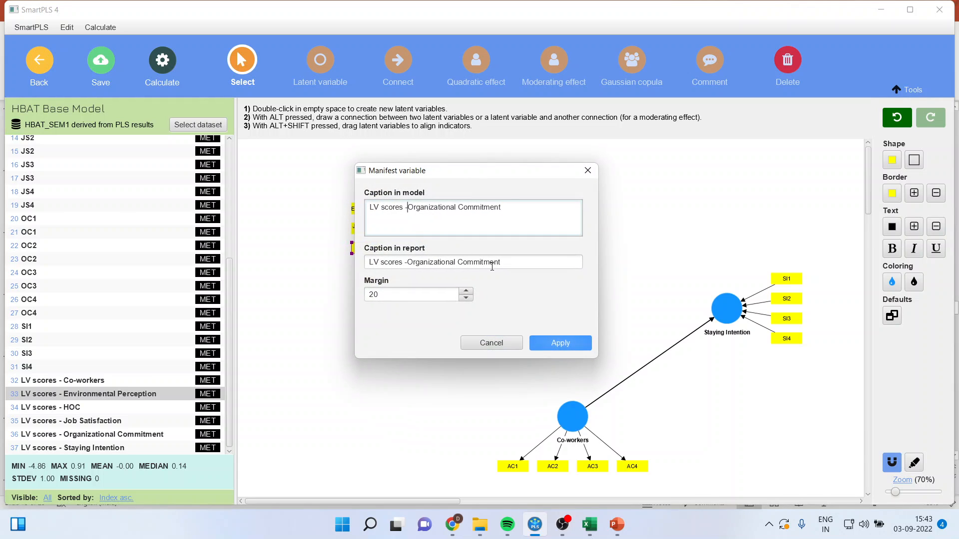
key(BackSpace)
key(BackSpace)
click(555, 343)
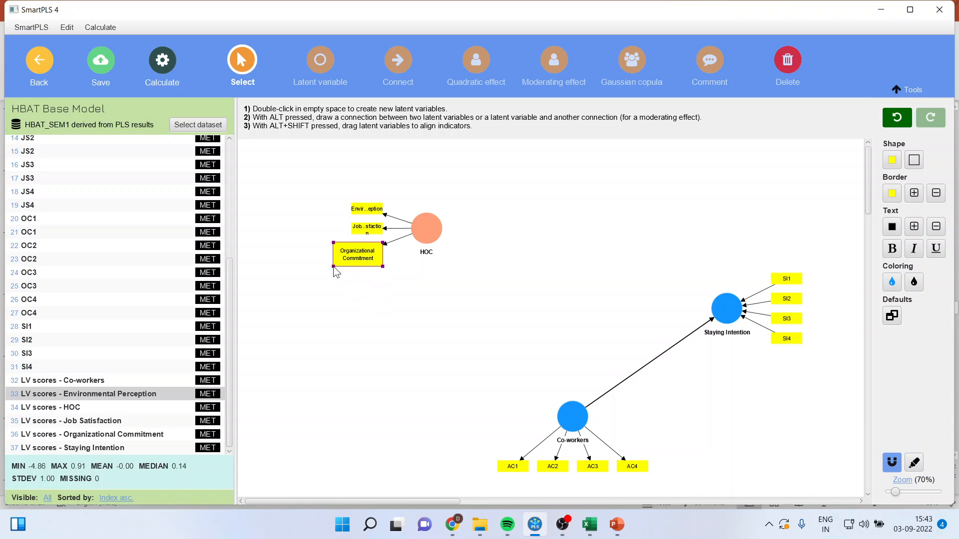
- Enlarge the HOC indicator boxes to fit their full captions and switch the HOC construct to formative measurement
click(337, 192)
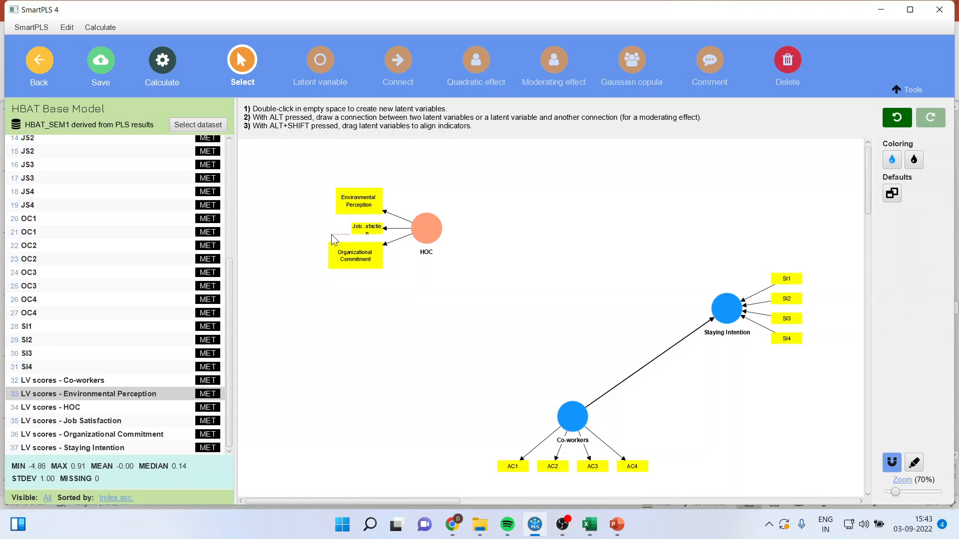
click(372, 235)
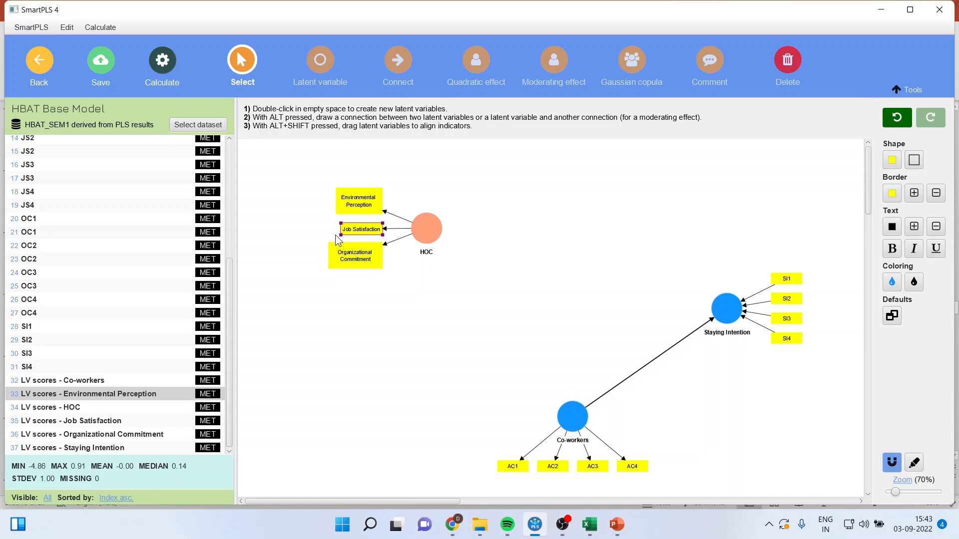
click(424, 230)
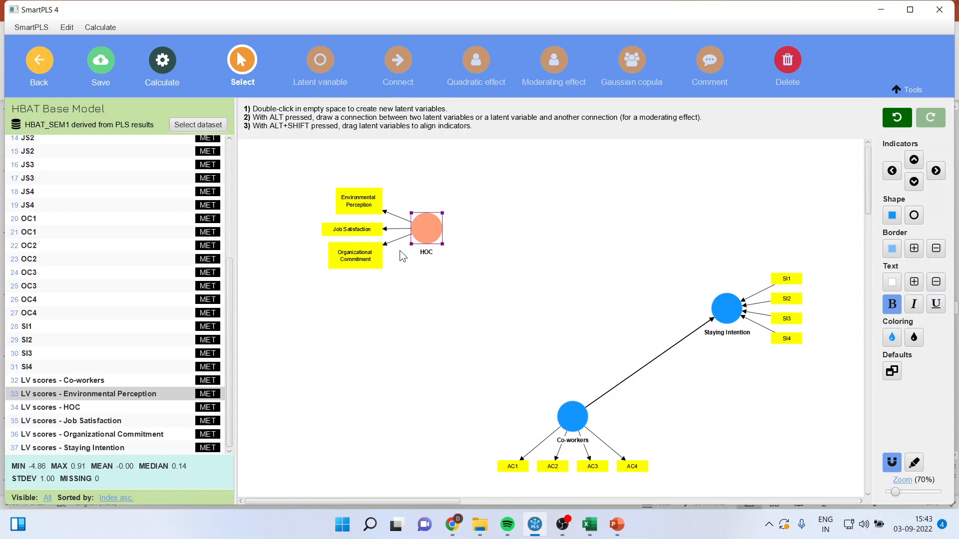
right_click(430, 233)
click(481, 311)
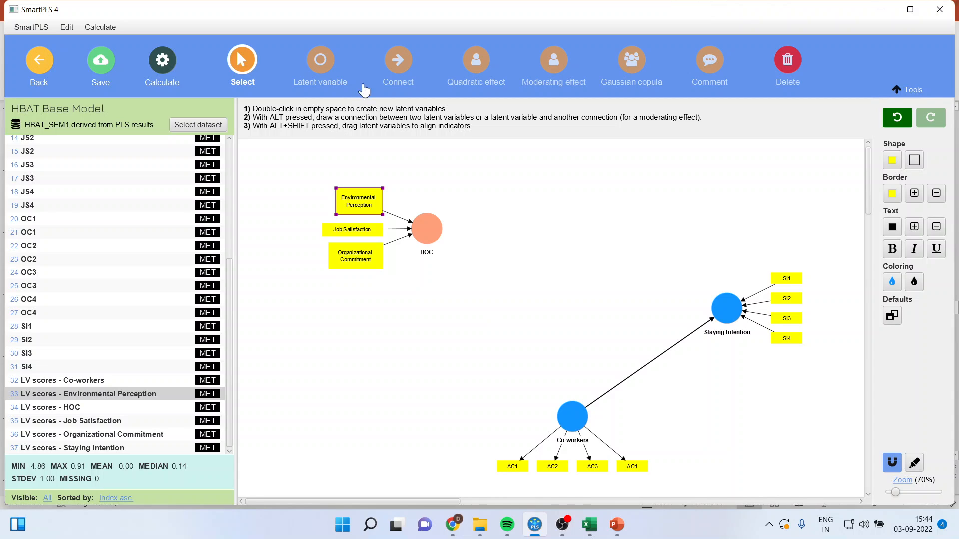
- Connect HOC to Staying Intention with a path and move the Co-workers construct slightly higher in the model
click(390, 64)
drag(437, 252, 727, 306)
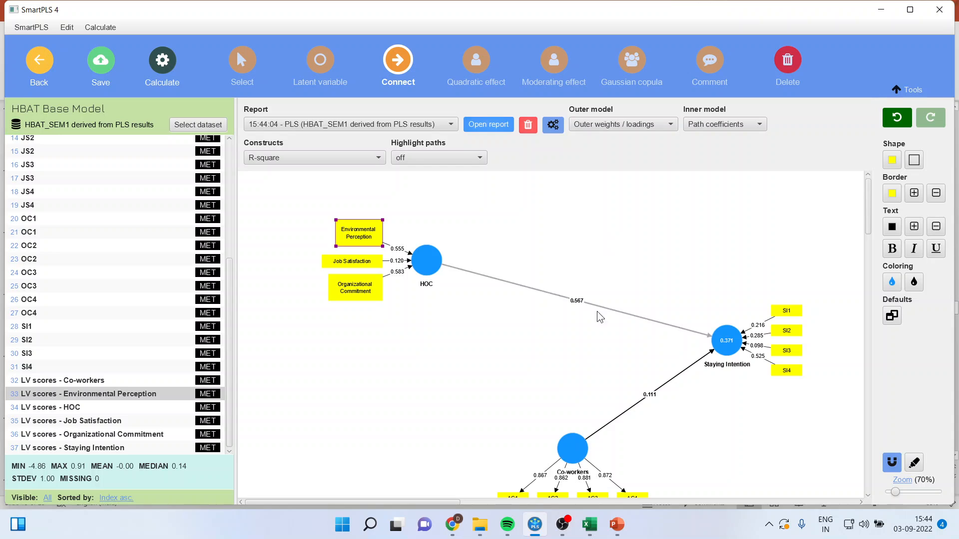
click(253, 88)
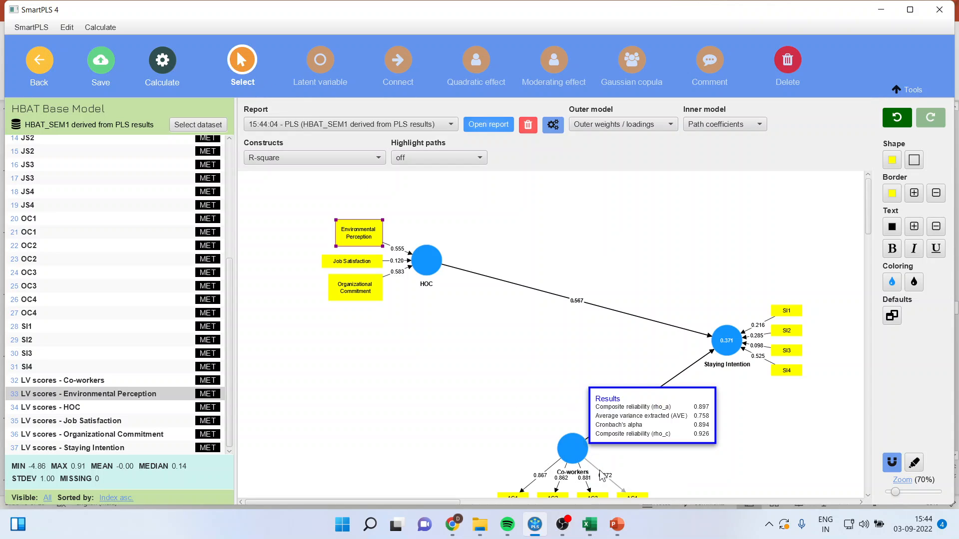
drag(578, 451, 555, 406)
click(700, 423)
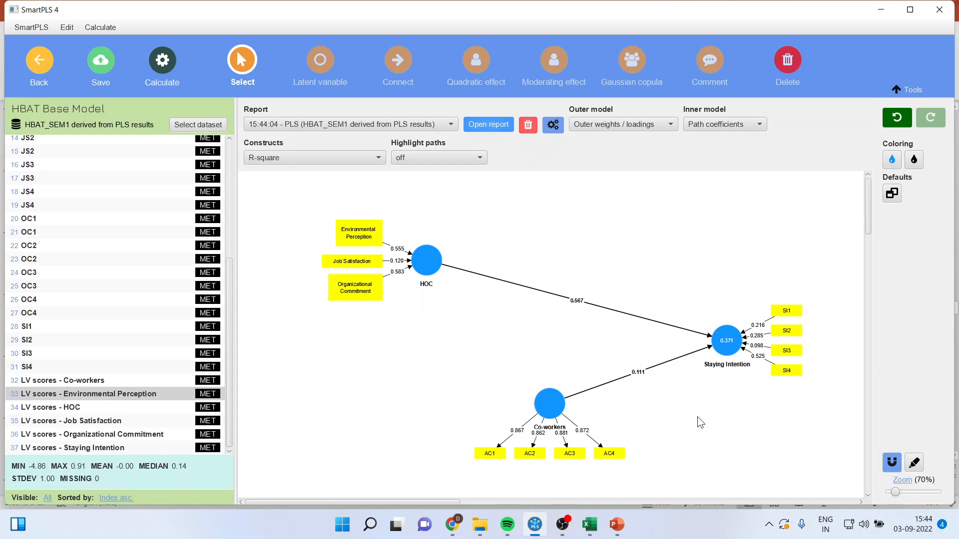
- Run bootstrapping with 5000 samples on the second-stage model and open its report
drag(300, 206, 501, 344)
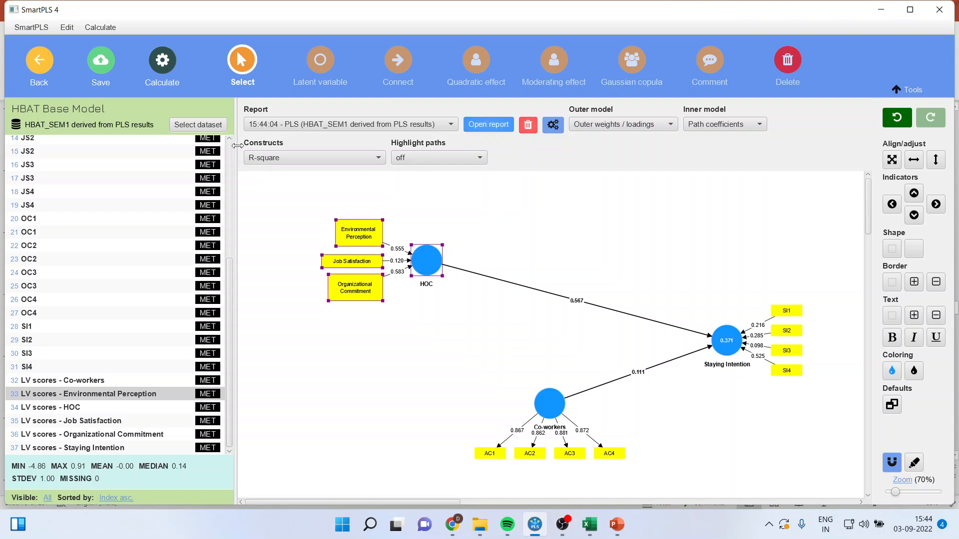
click(162, 61)
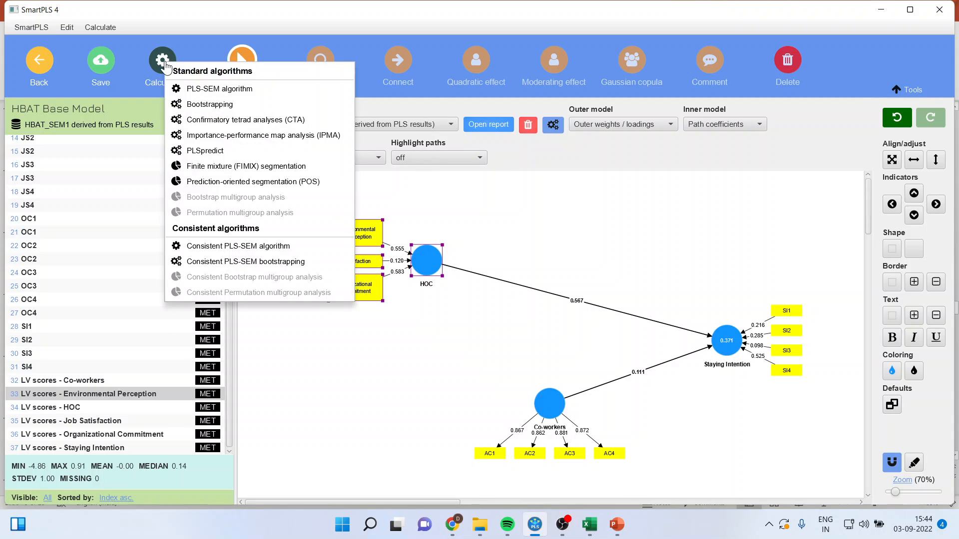
click(198, 99)
click(570, 452)
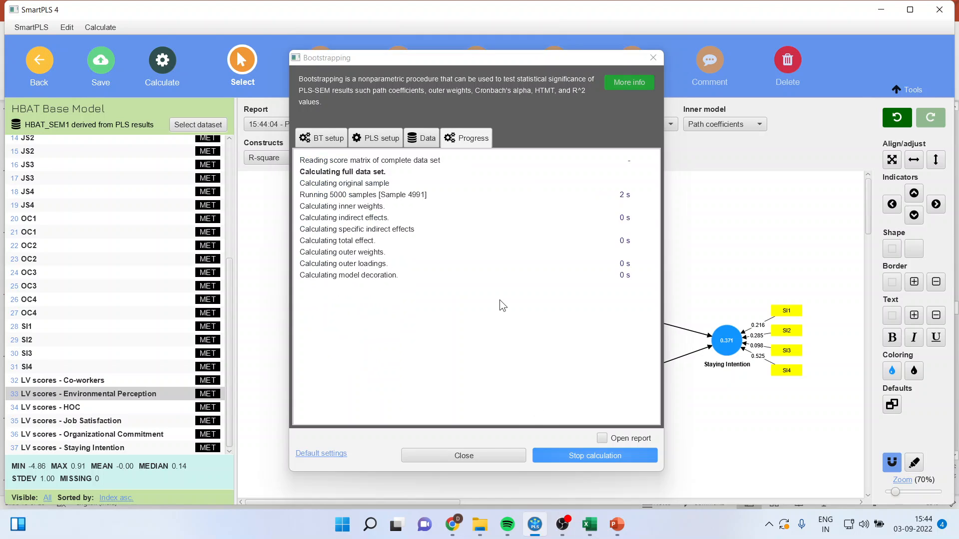
click(494, 125)
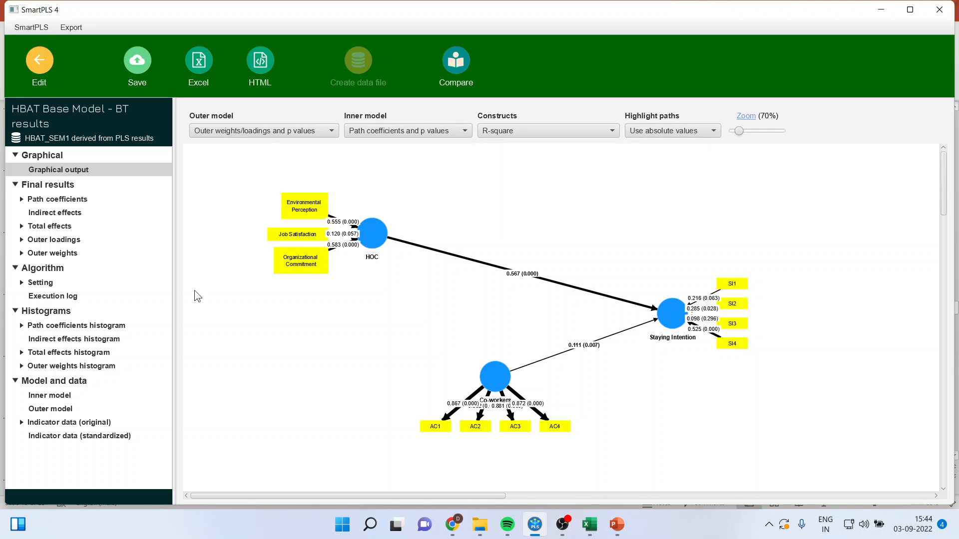
- Examine the bootstrapped outer weights and p values of the three HOC indicators, focusing on Job Satisfaction
click(63, 254)
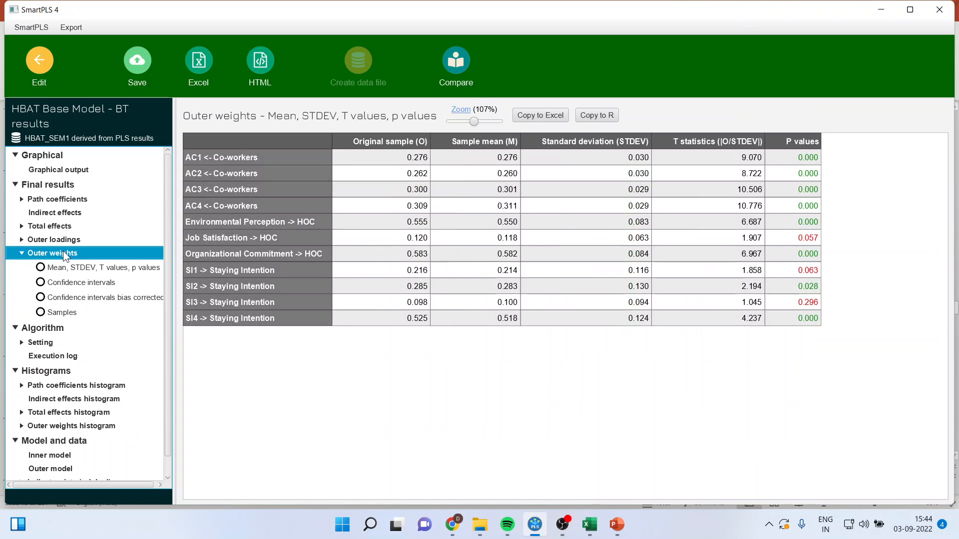
click(323, 223)
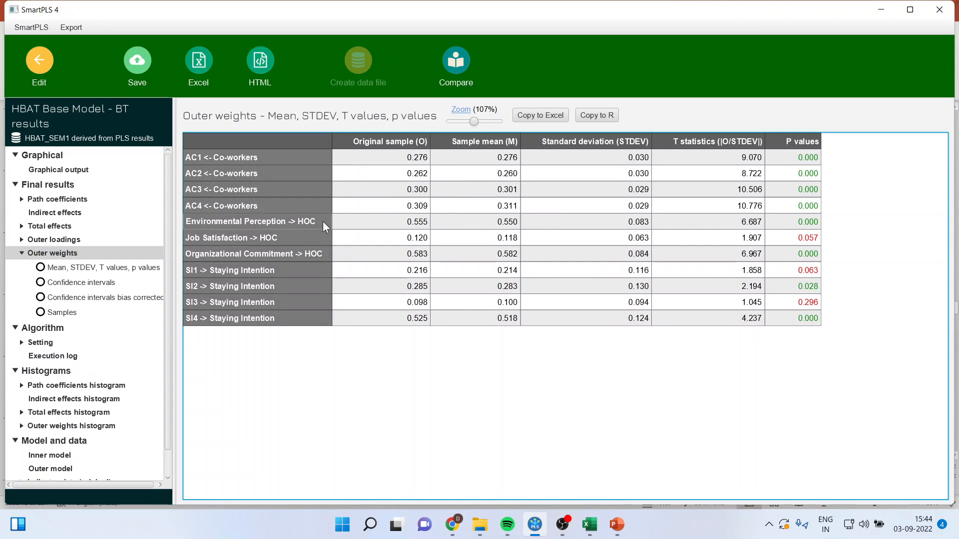
drag(322, 221, 790, 256)
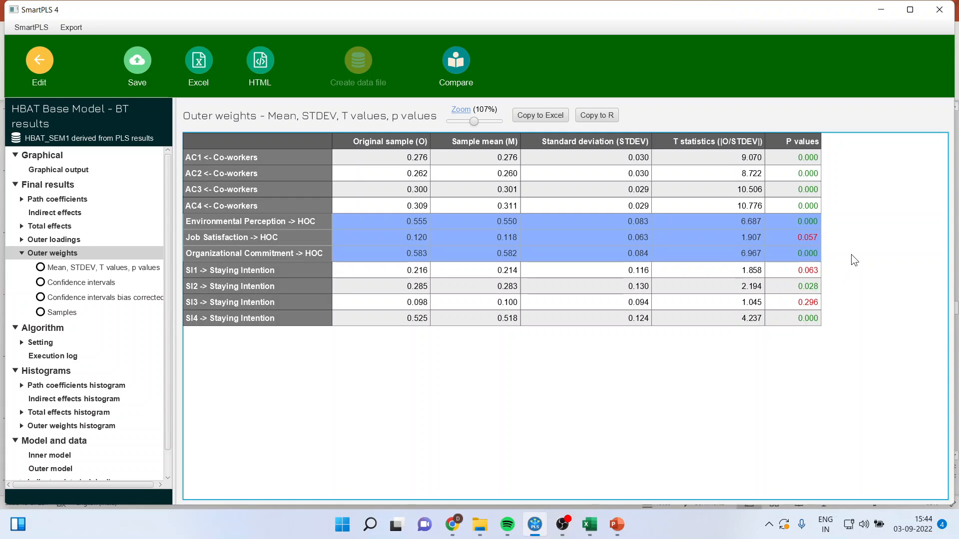
mouse_move(799, 252)
mouse_down()
mouse_move(738, 248)
mouse_move(808, 238)
mouse_up()
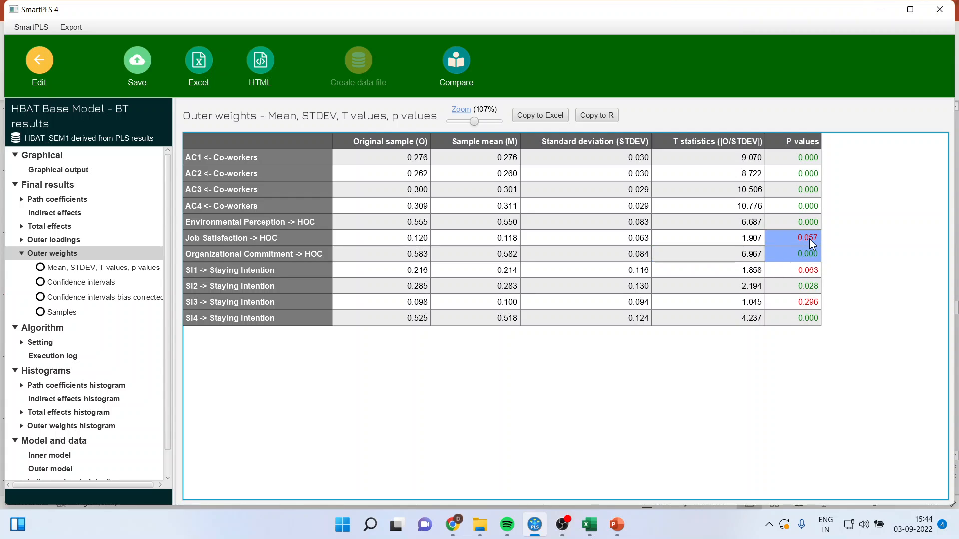
click(813, 239)
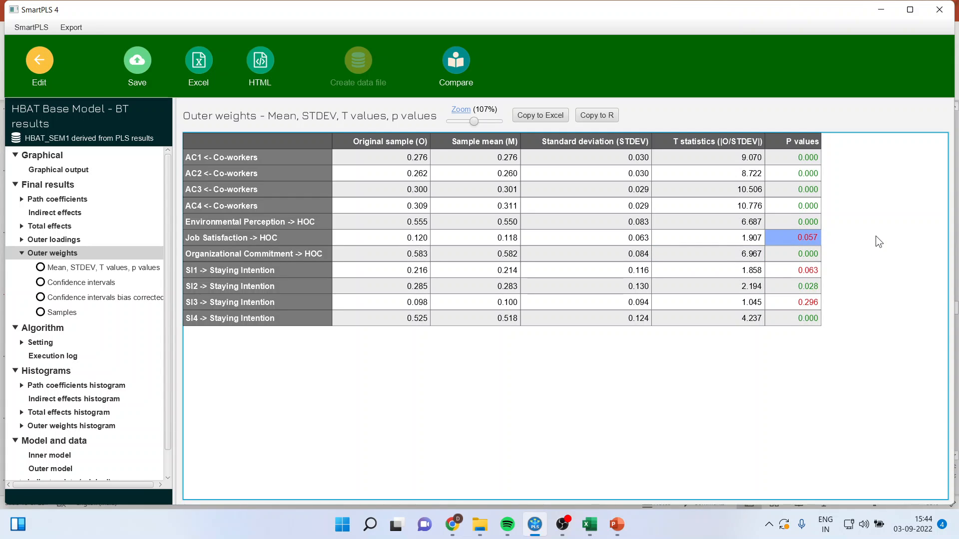
- Check the bias-corrected confidence intervals of the outer weights for the three HOC indicators, especially Job Satisfaction
click(121, 297)
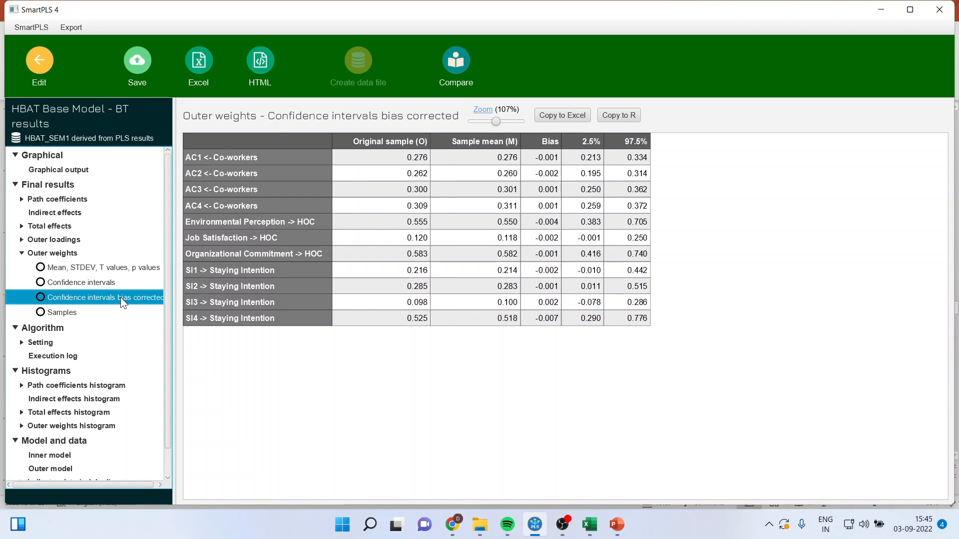
drag(592, 222, 648, 256)
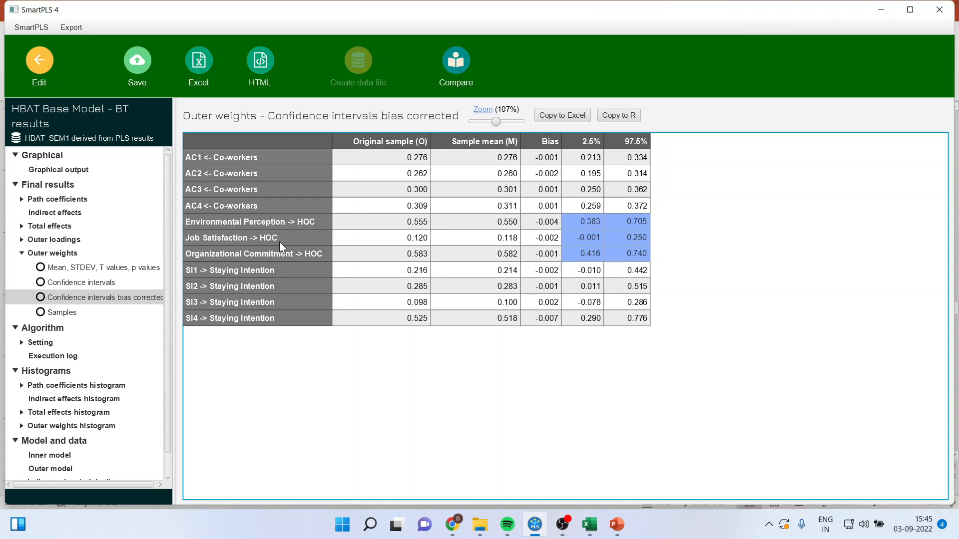
drag(581, 247, 632, 238)
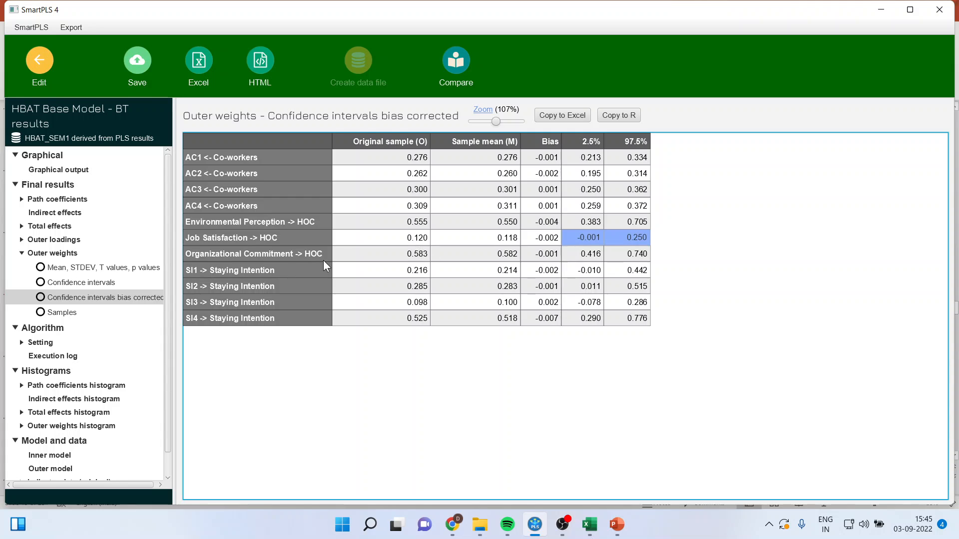
- Check the bootstrapped outer loadings and p values of the three HOC indicators and view the graphical output
click(34, 239)
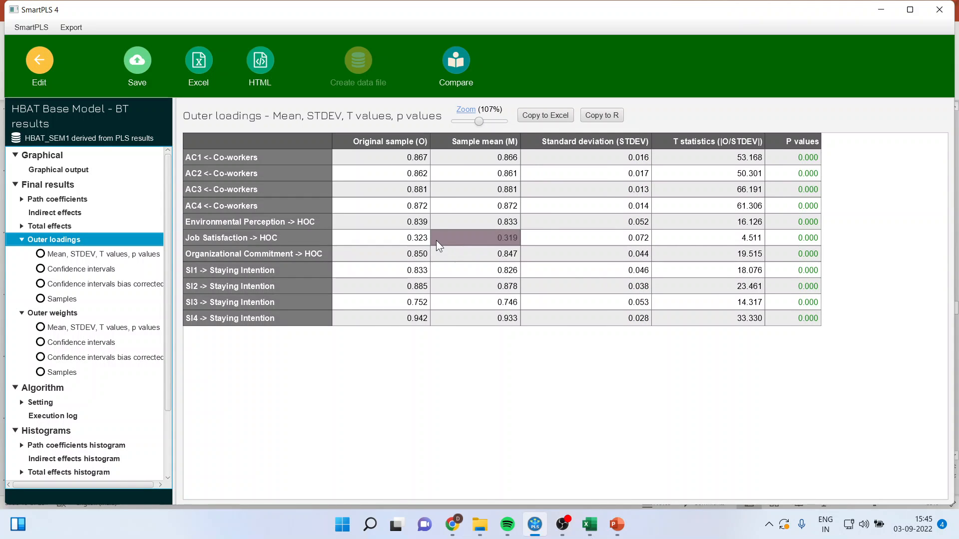
drag(788, 224, 789, 253)
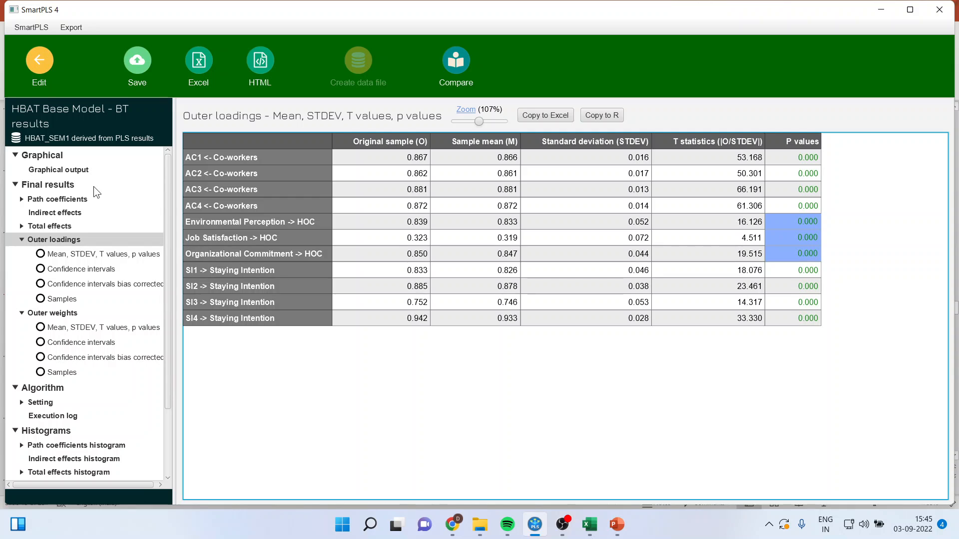
click(83, 171)
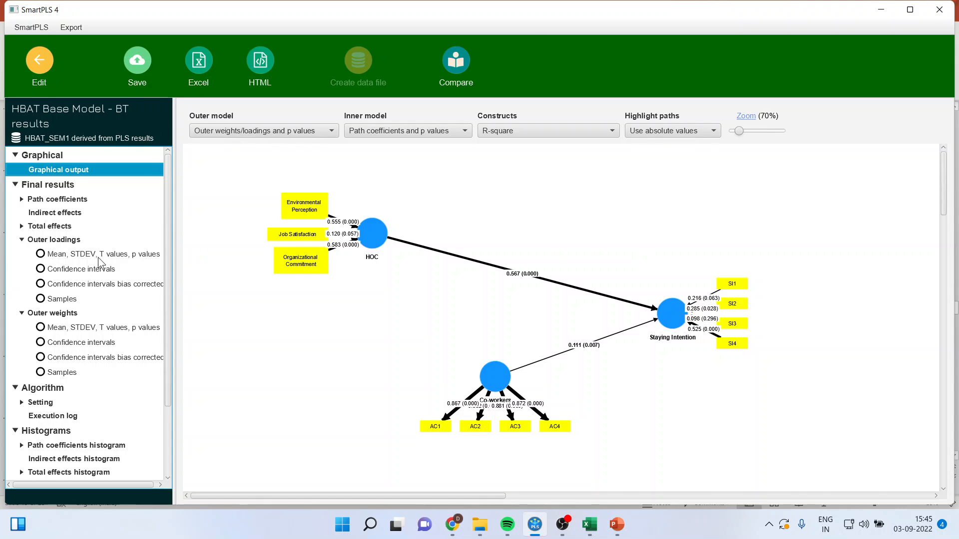
- Review the bootstrapped path coefficients and p values from Co-workers and HOC to Staying Intention
click(59, 199)
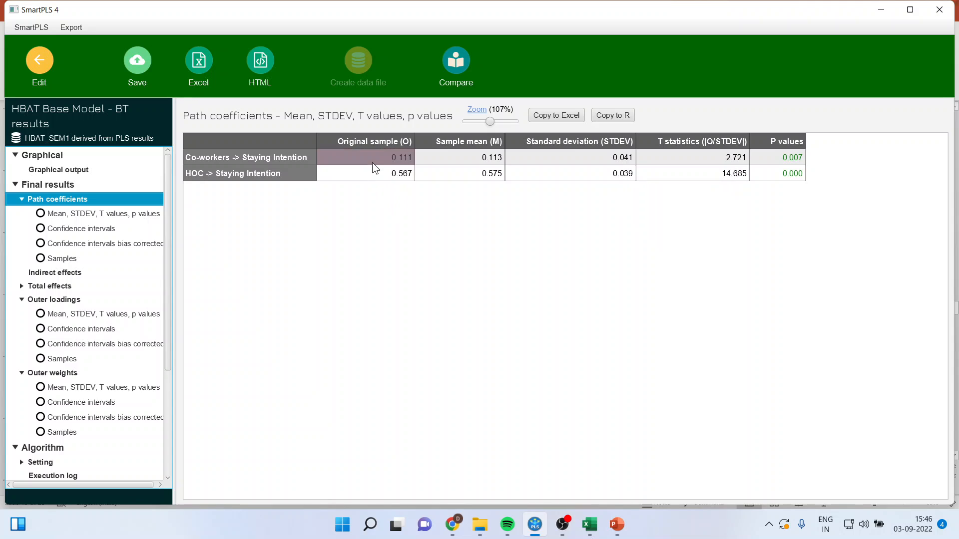
drag(373, 164, 370, 176)
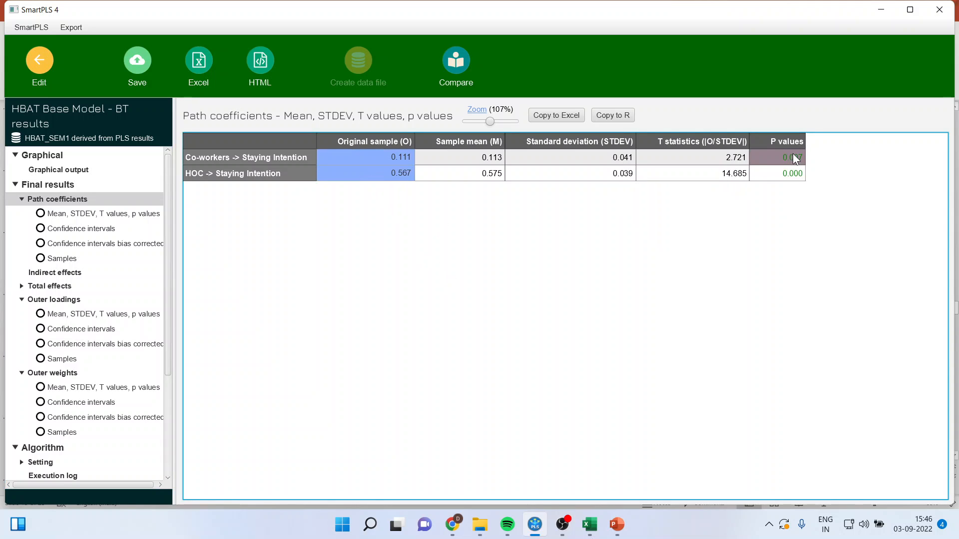
drag(792, 156, 790, 176)
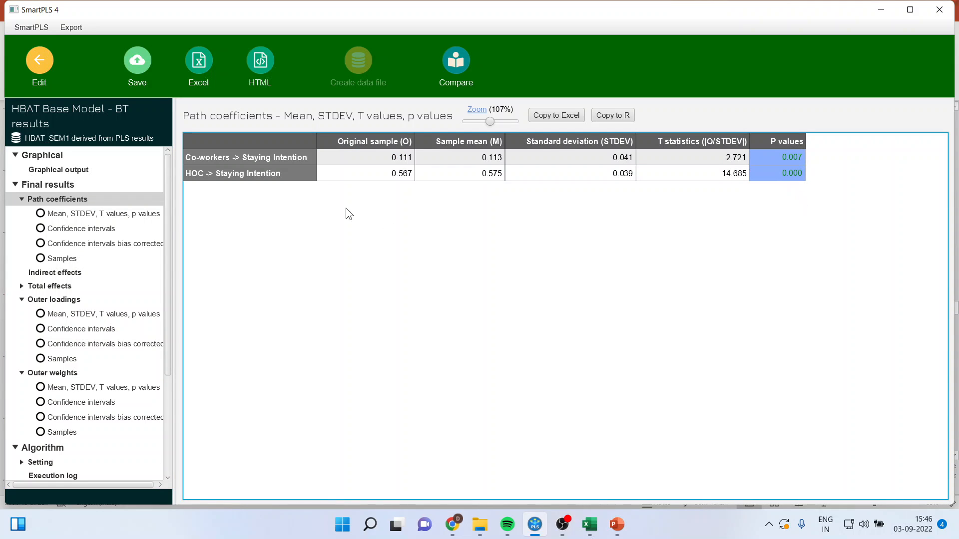
click(248, 161)
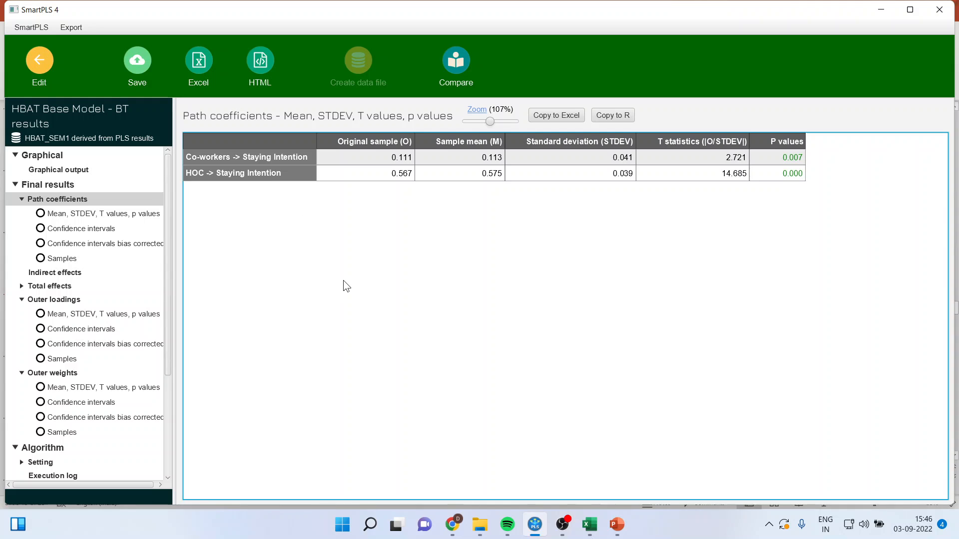
- Check the bias-corrected confidence intervals of the path coefficients from Co-workers and HOC to Staying Intention
click(131, 249)
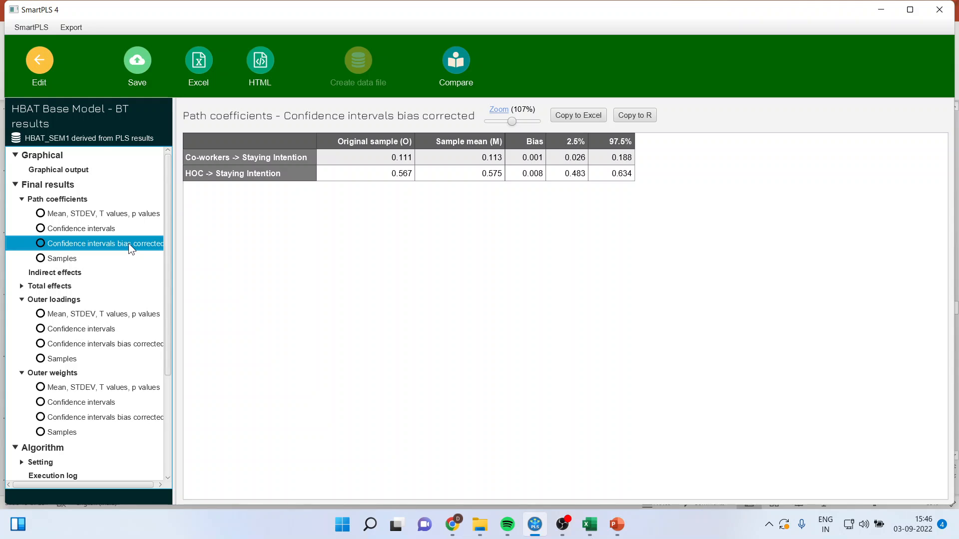
drag(571, 158, 610, 183)
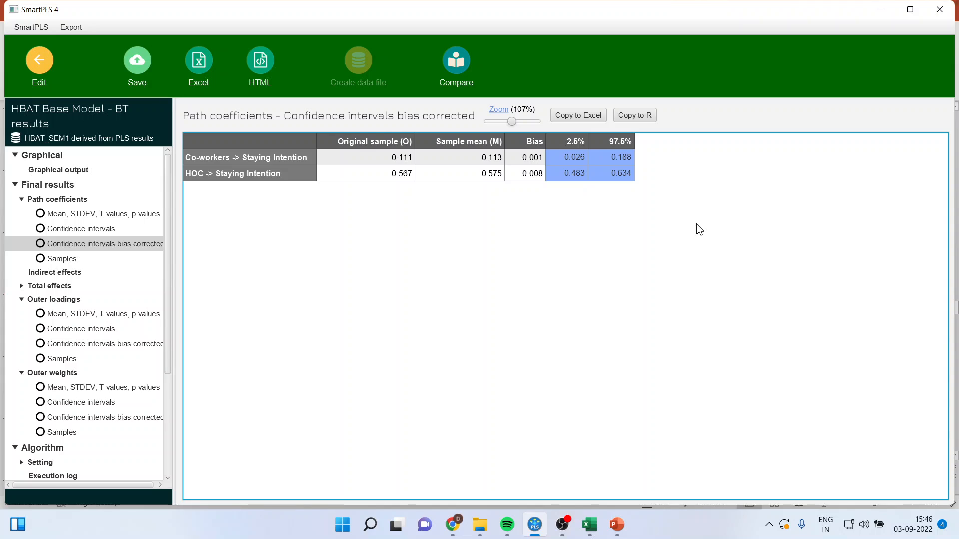
click(298, 173)
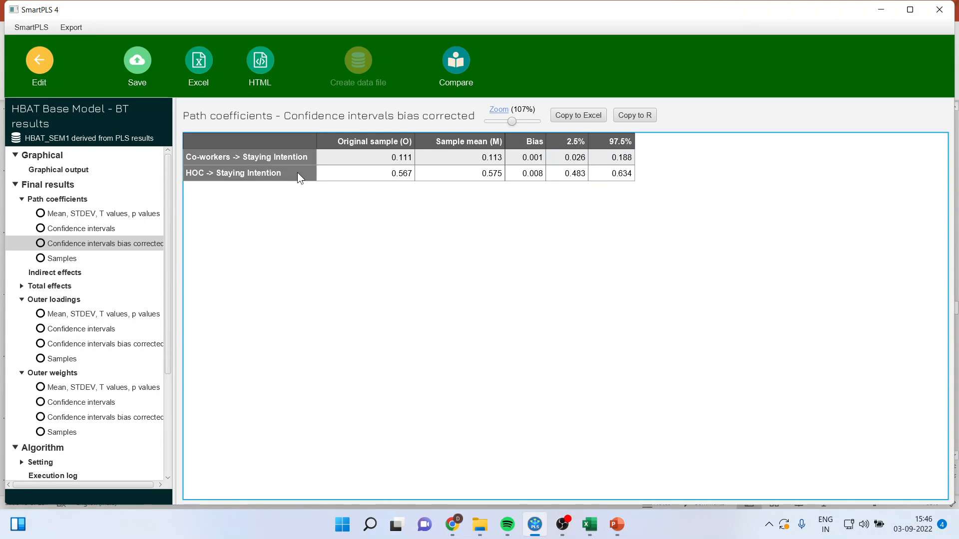
click(580, 160)
click(611, 157)
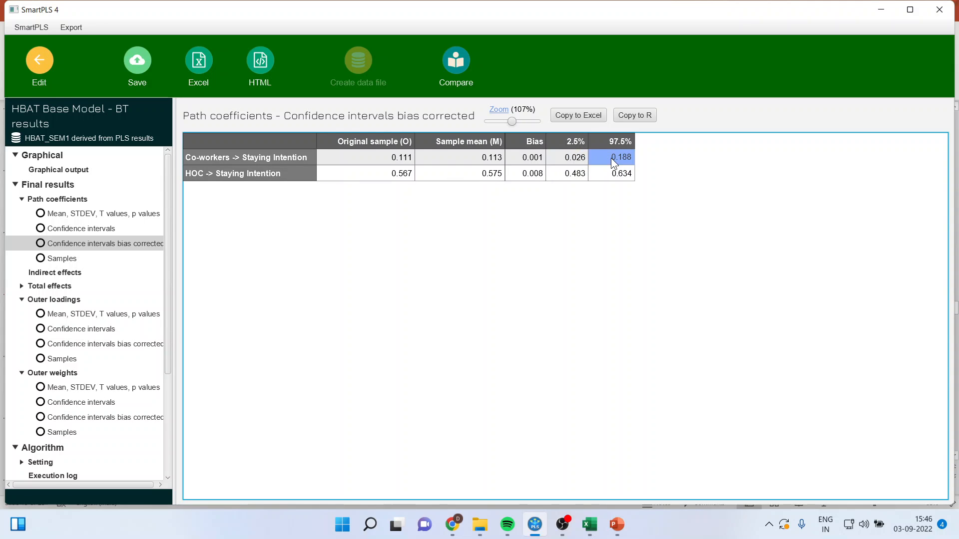
click(574, 174)
click(617, 175)
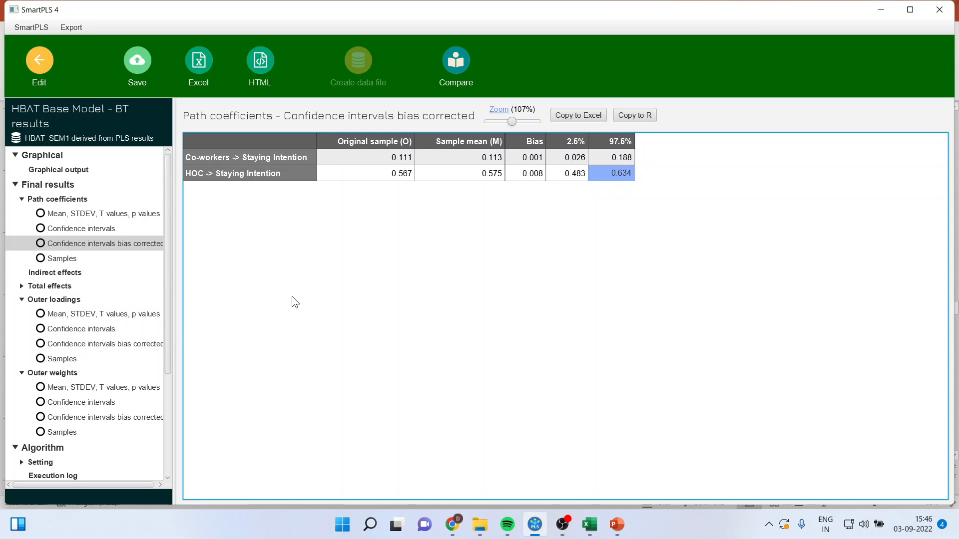
- Return to the model, shift the HOC construct slightly down, and connect HOC to Co-workers with a path
click(39, 62)
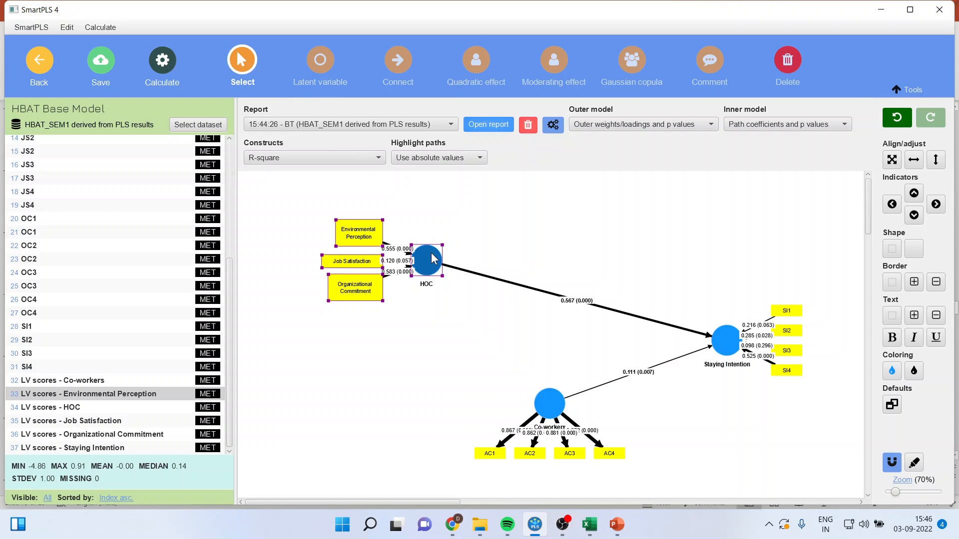
mouse_move(423, 249)
mouse_down()
mouse_move(436, 290)
mouse_move(449, 281)
mouse_move(432, 259)
mouse_up()
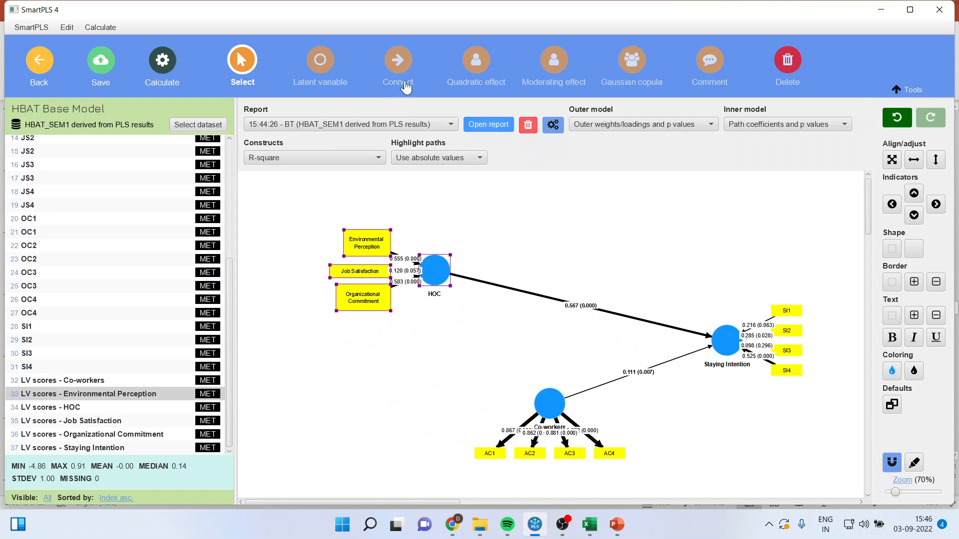
click(399, 63)
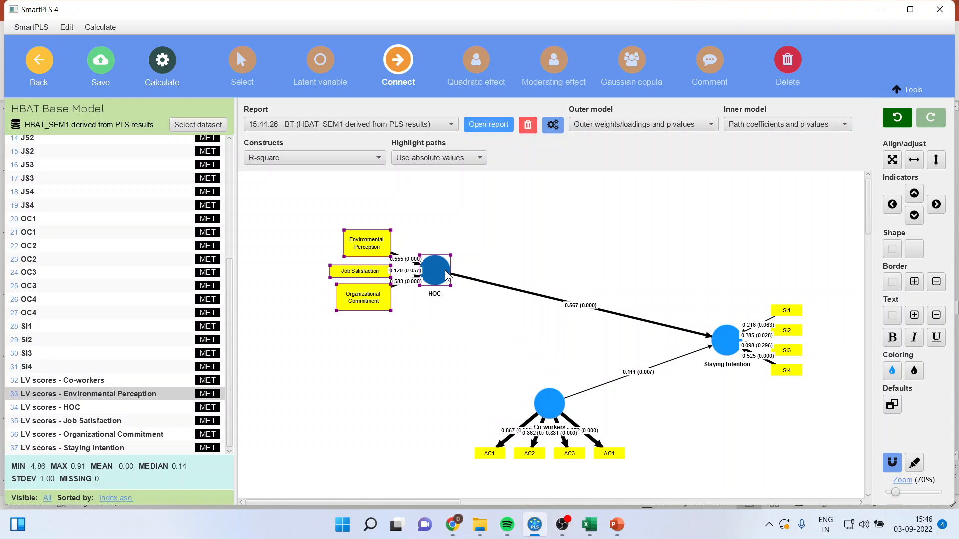
click(434, 272)
click(545, 403)
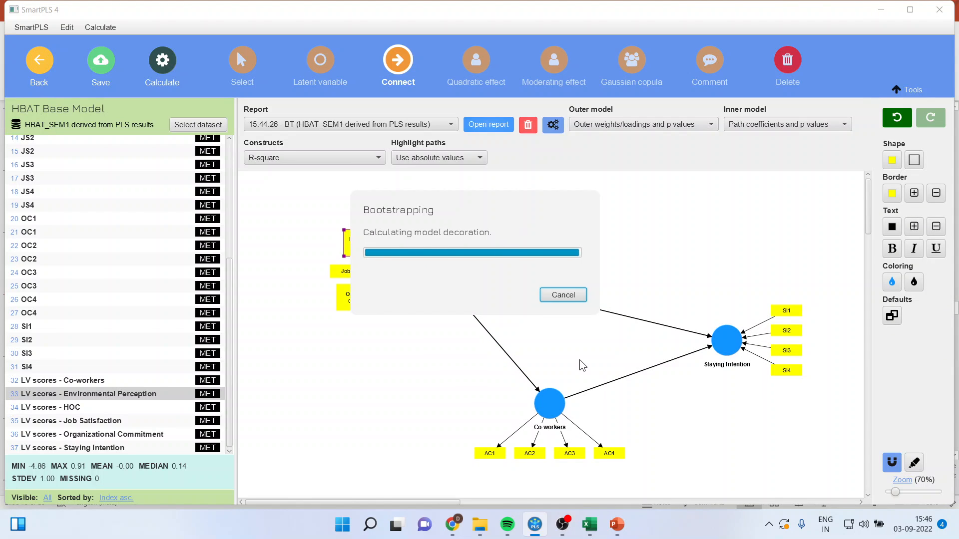
- Check the specific indirect effect of HOC on Staying Intention through Co-workers in the new bootstrapping report, and return to the model
click(483, 127)
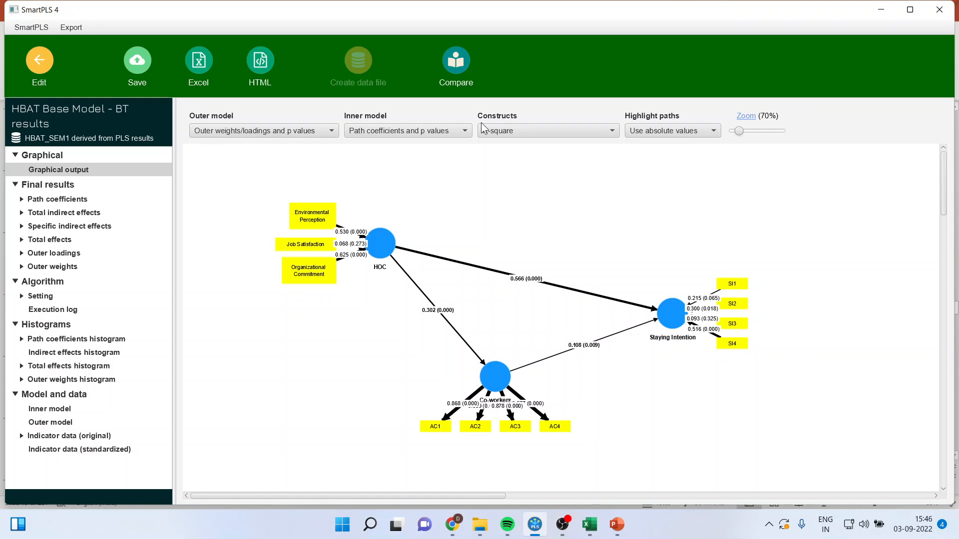
click(104, 226)
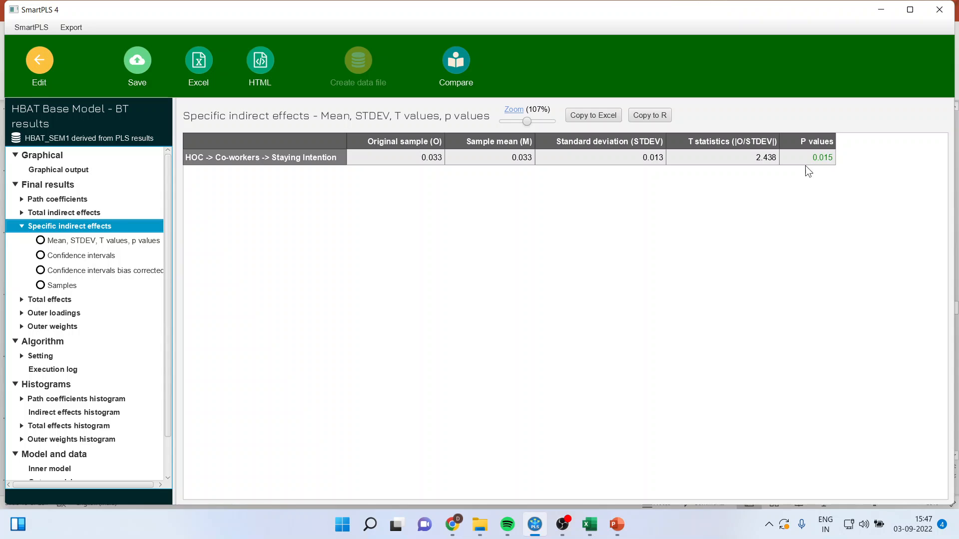
click(36, 70)
- Run the PLS-SEM algorithm with path weighting and standardized results, and inspect the R-square of Staying Intention and Co-workers
click(164, 70)
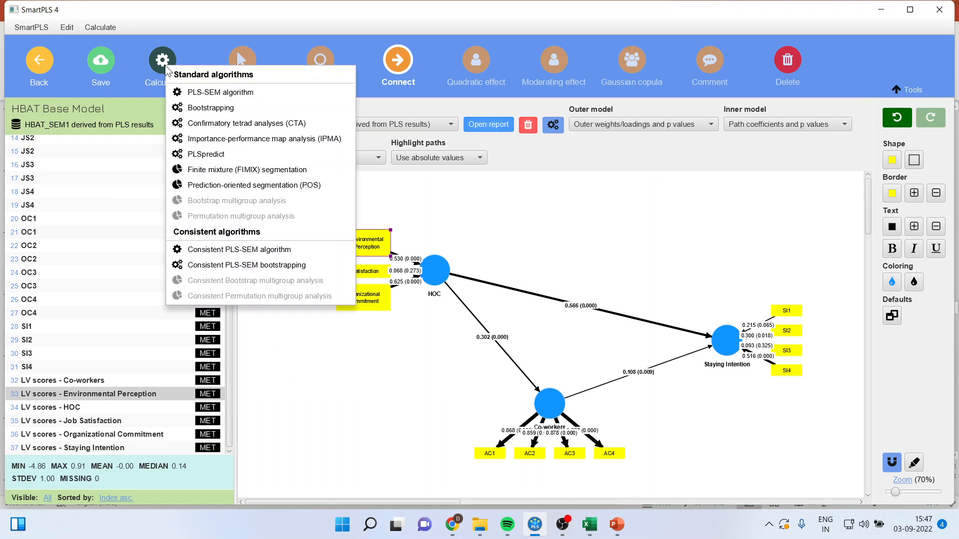
click(208, 91)
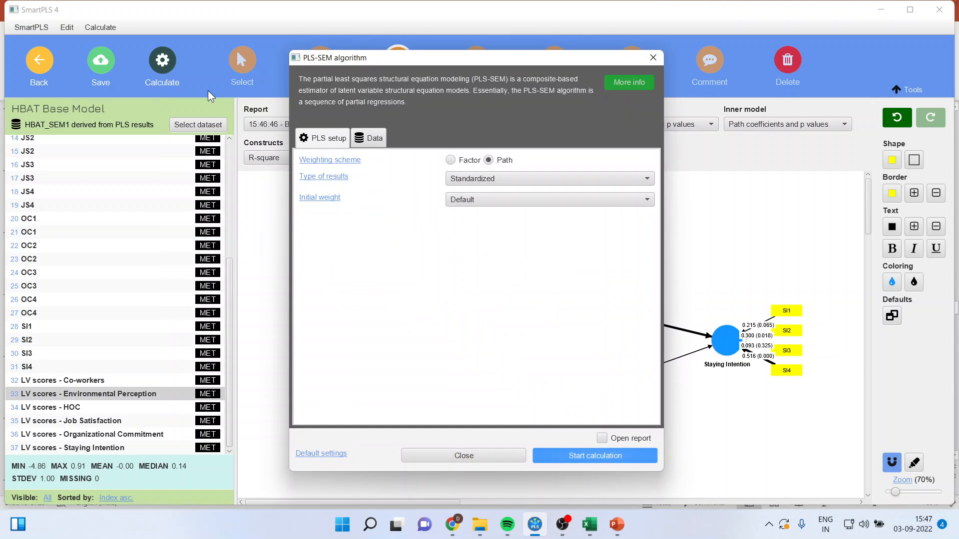
click(574, 455)
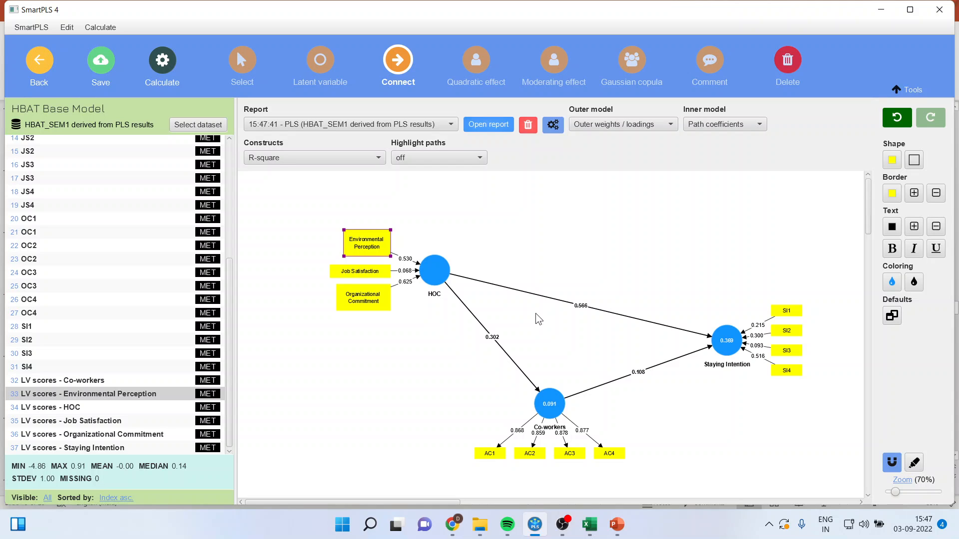
mouse_move(715, 356)
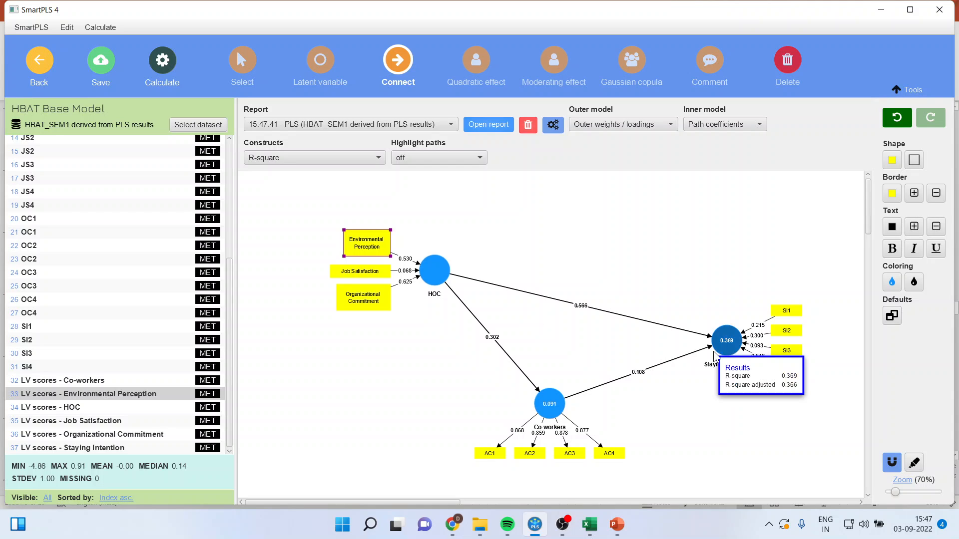
mouse_move(547, 414)
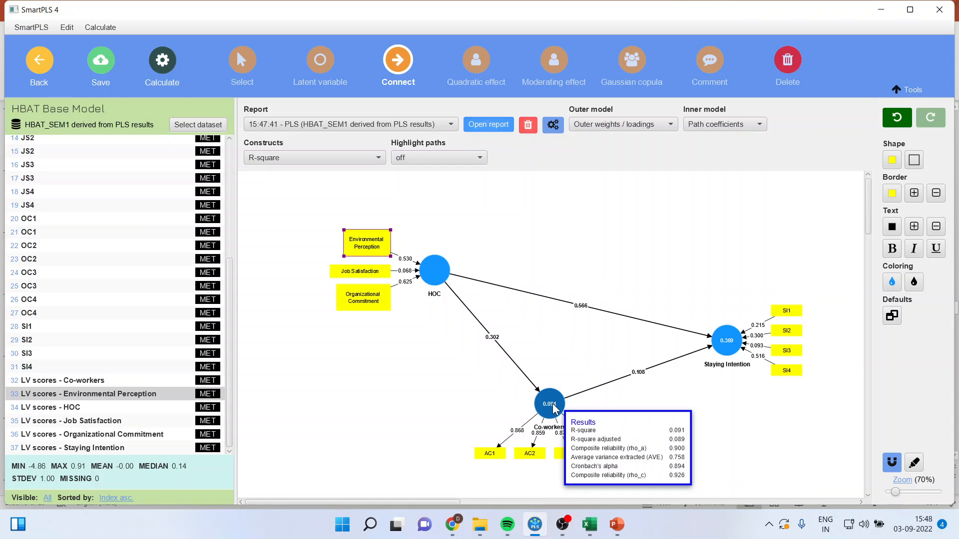
- Open the PLS-SEM report and review the R-square overview and the f-square matrix
click(487, 128)
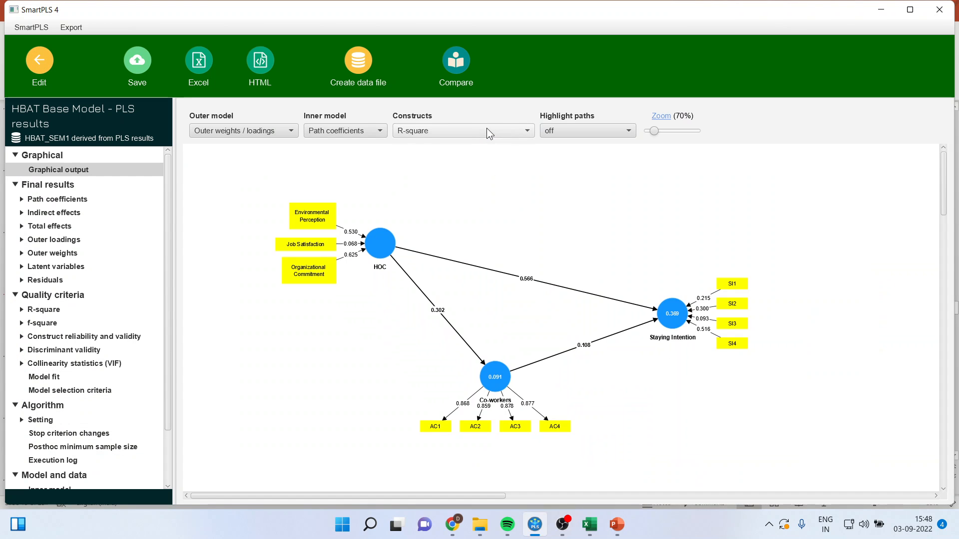
click(44, 310)
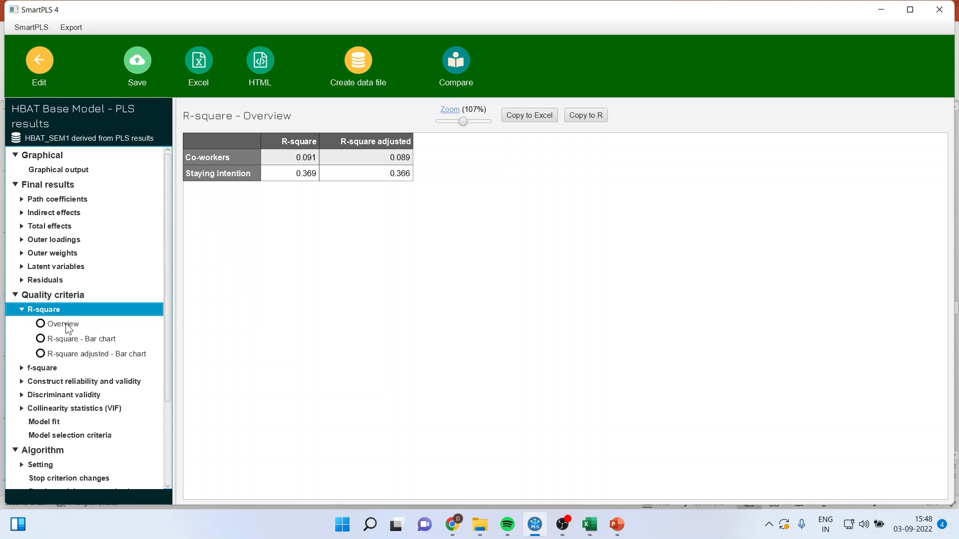
click(67, 325)
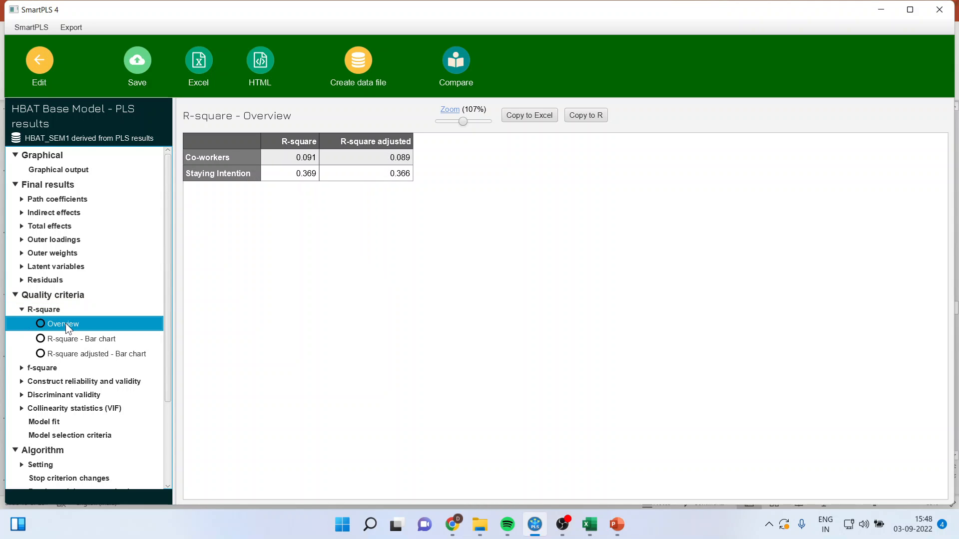
click(46, 368)
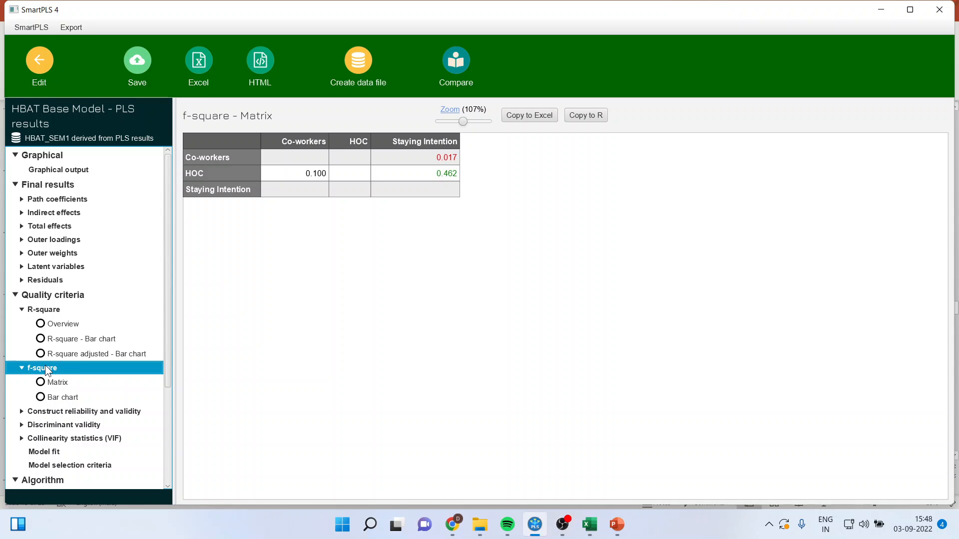
- Check the collinearity statistics (VIF) for both the outer and the inner model
click(74, 437)
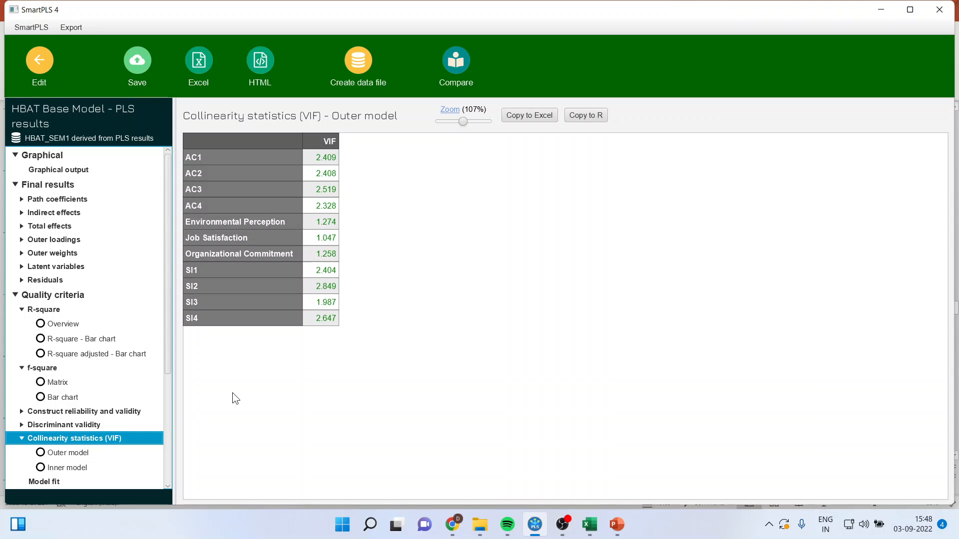
click(88, 458)
click(86, 464)
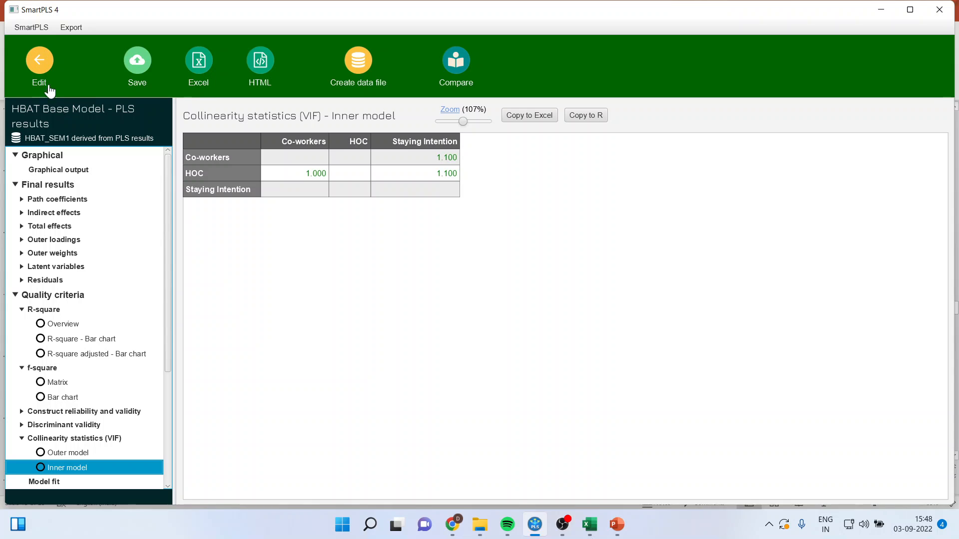
- Review the graphical output, return to the model, and delete the direct path from HOC to Staying Intention
click(69, 171)
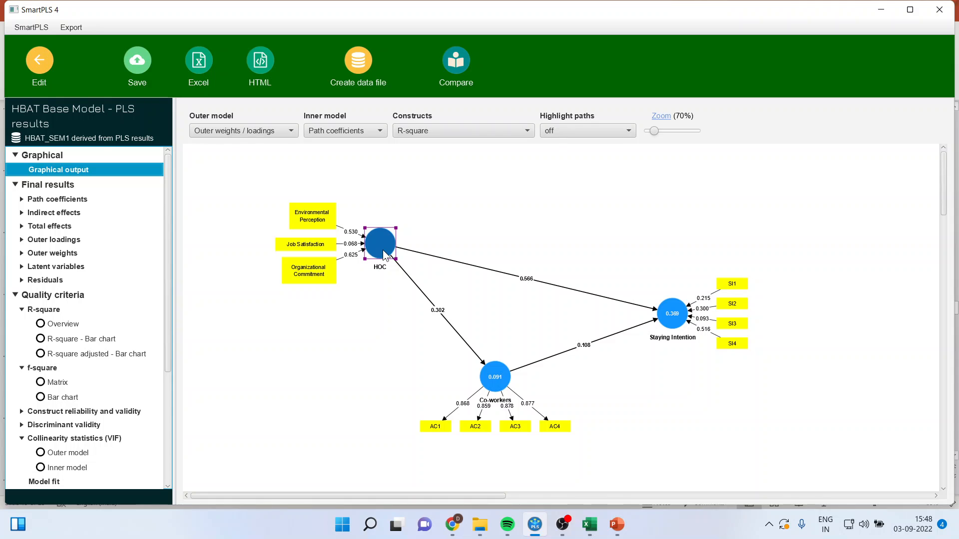
click(407, 251)
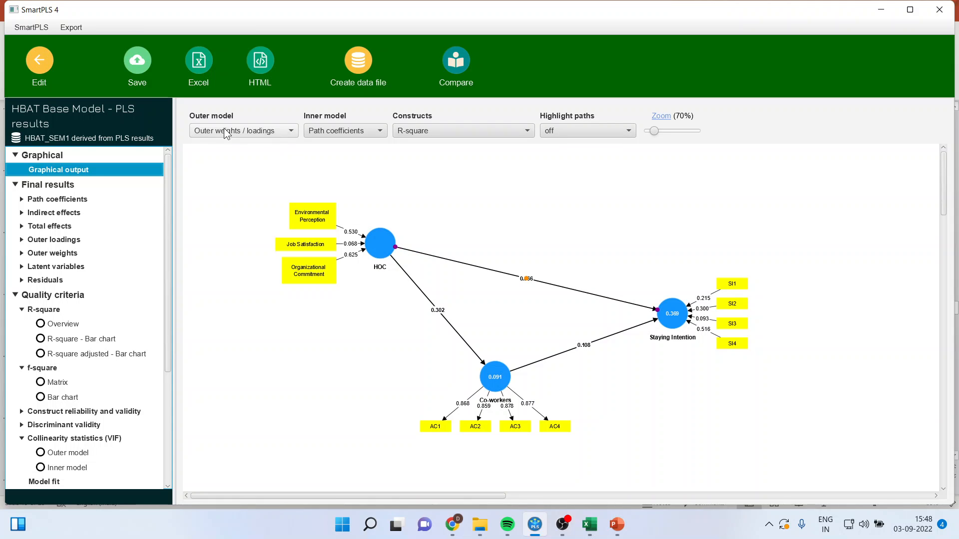
click(39, 61)
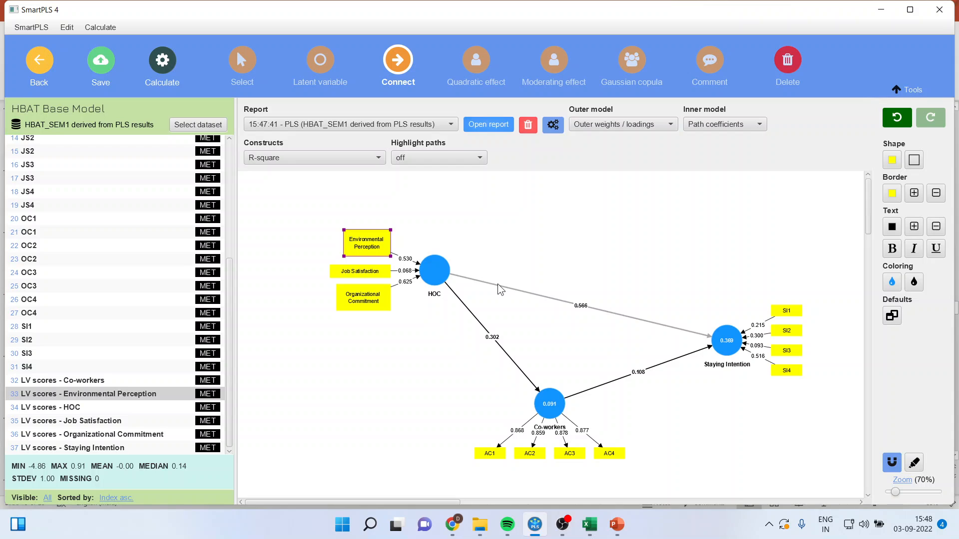
click(242, 80)
click(483, 284)
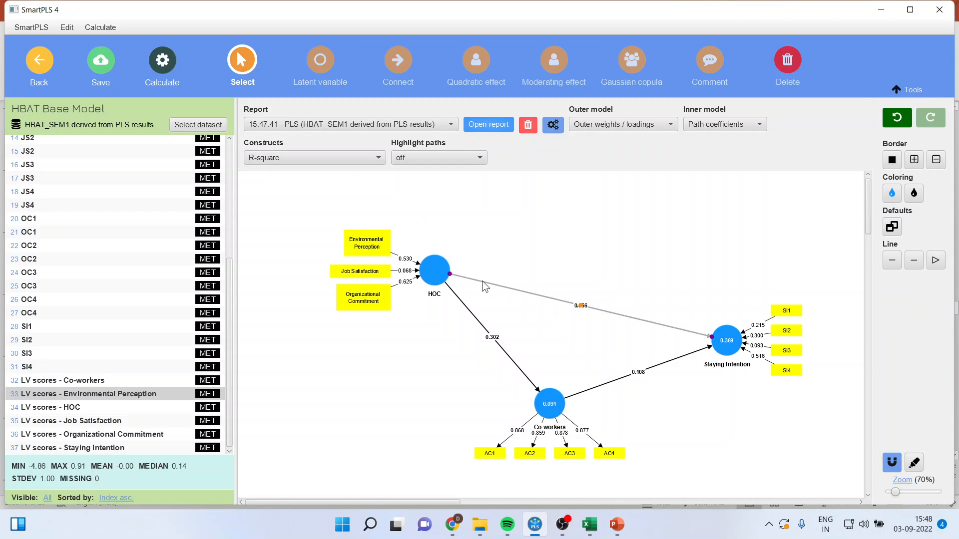
key(Delete)
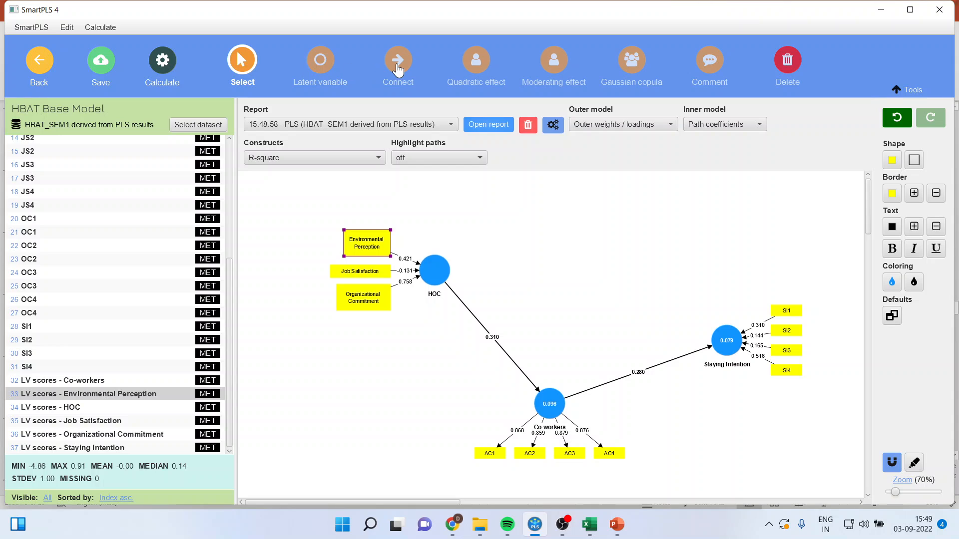
- Connect Staying Intention to HOC with a direct path and delete the path from HOC to Co-workers
click(398, 70)
click(727, 340)
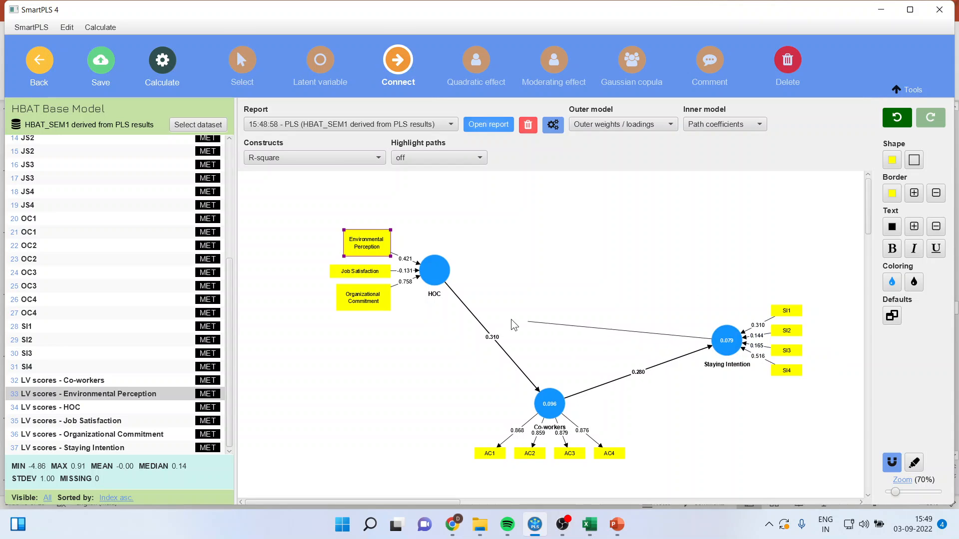
click(440, 272)
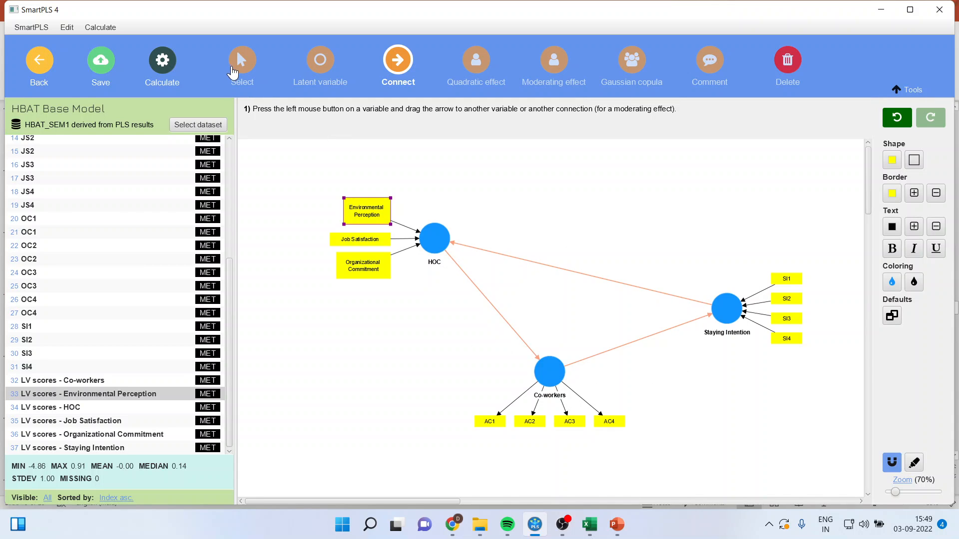
click(246, 81)
click(475, 288)
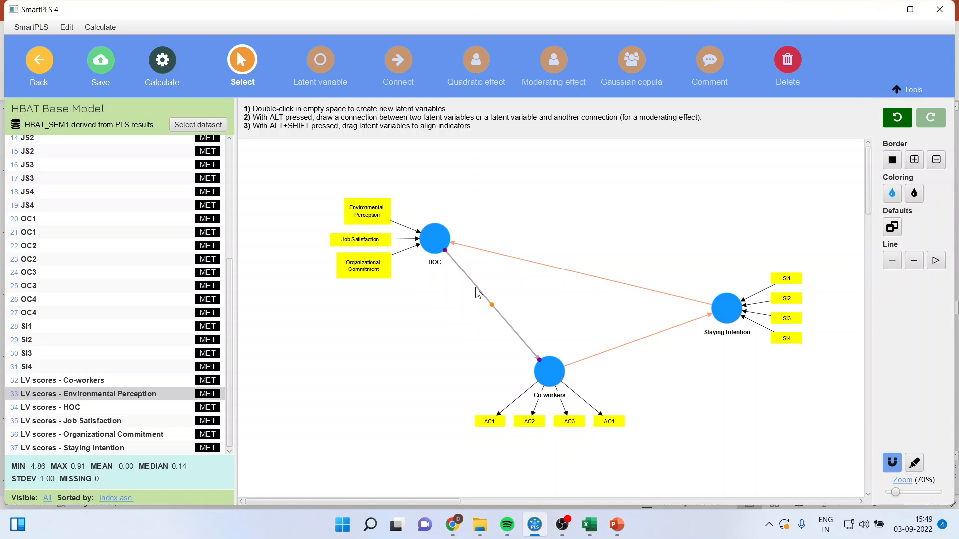
key(ctrl+z)
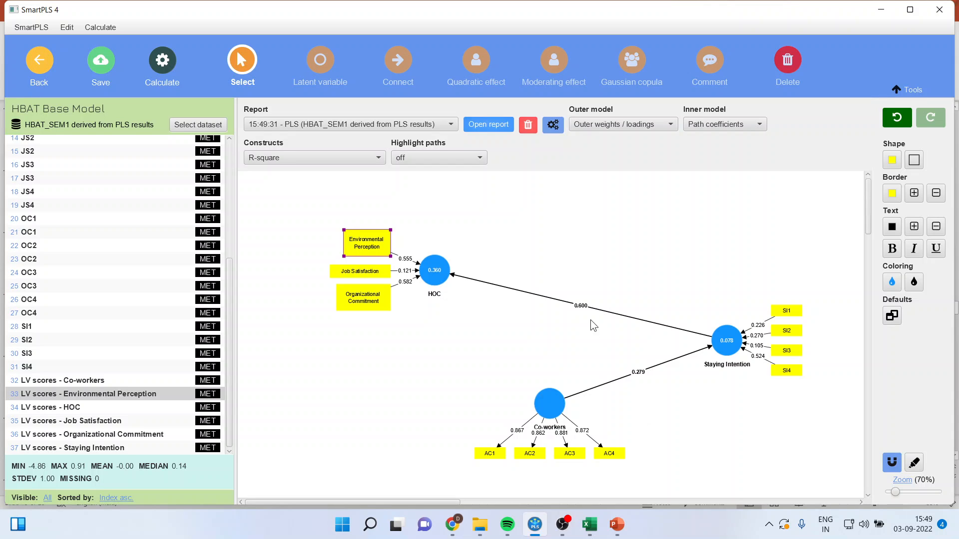
- Run bootstrapping on the revised model in which HOC is the endogenous construct
click(581, 307)
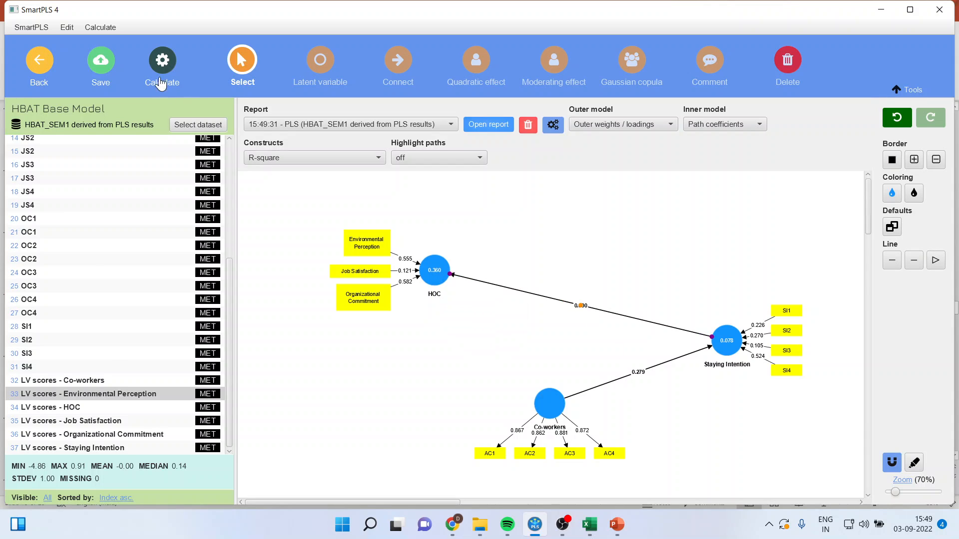
click(162, 61)
click(215, 104)
click(614, 456)
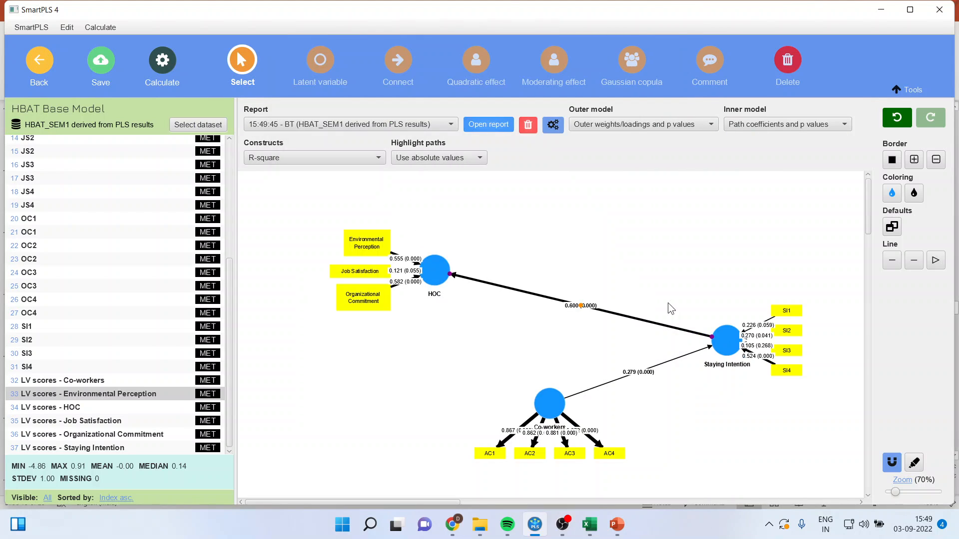
- Reposition the coefficient labels of the Staying Intention to HOC and Co-workers to Staying Intention paths clear of their arrows
click(577, 306)
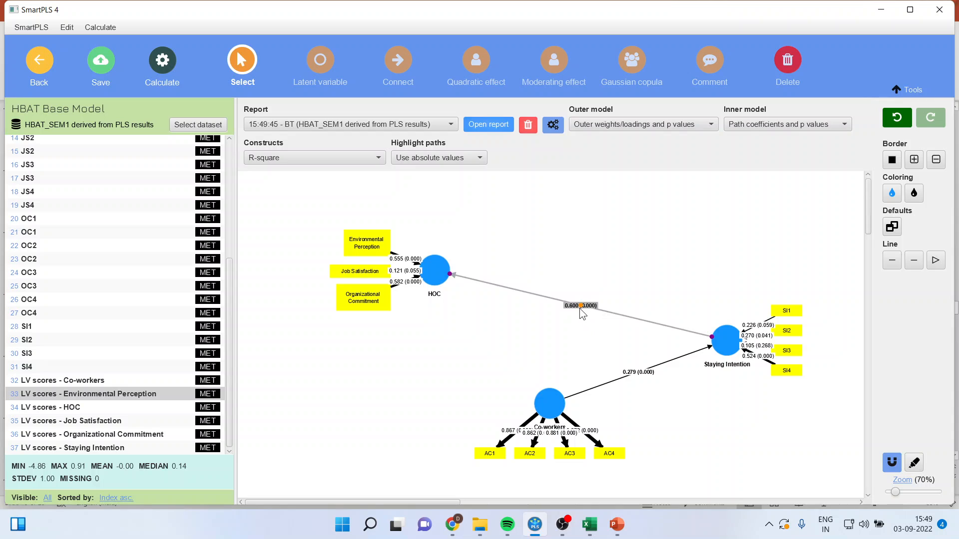
drag(572, 312, 513, 312)
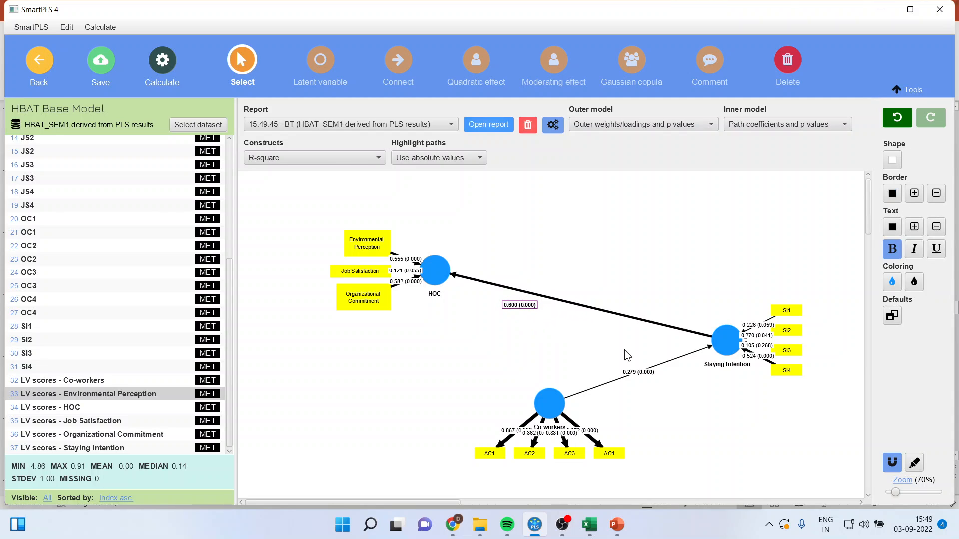
drag(644, 376, 635, 361)
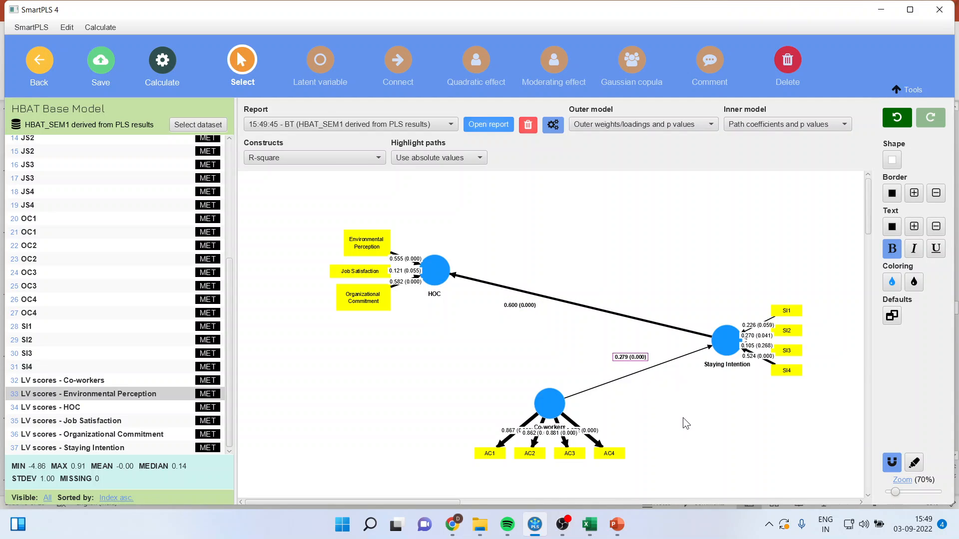
- Open the bootstrapping report and review the path coefficients and the specific indirect effects
click(488, 124)
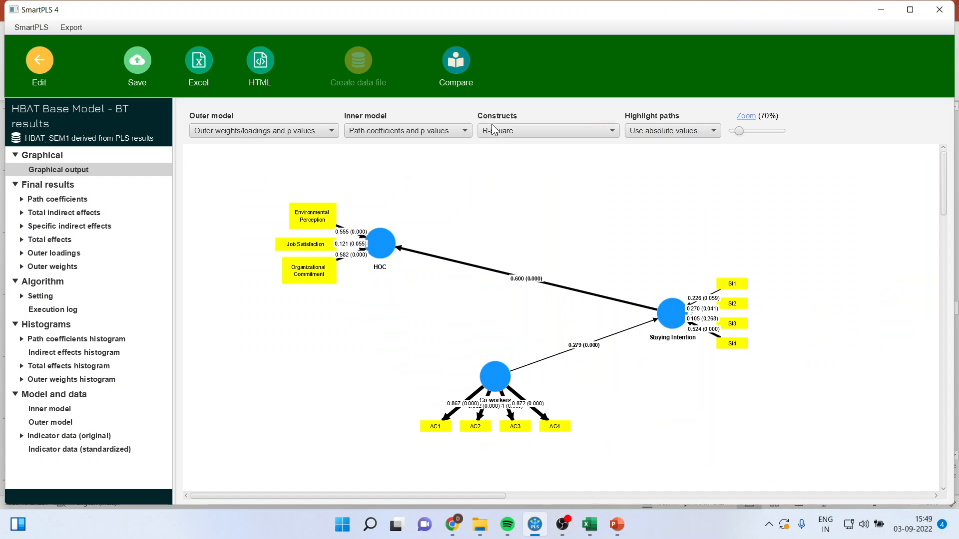
click(80, 200)
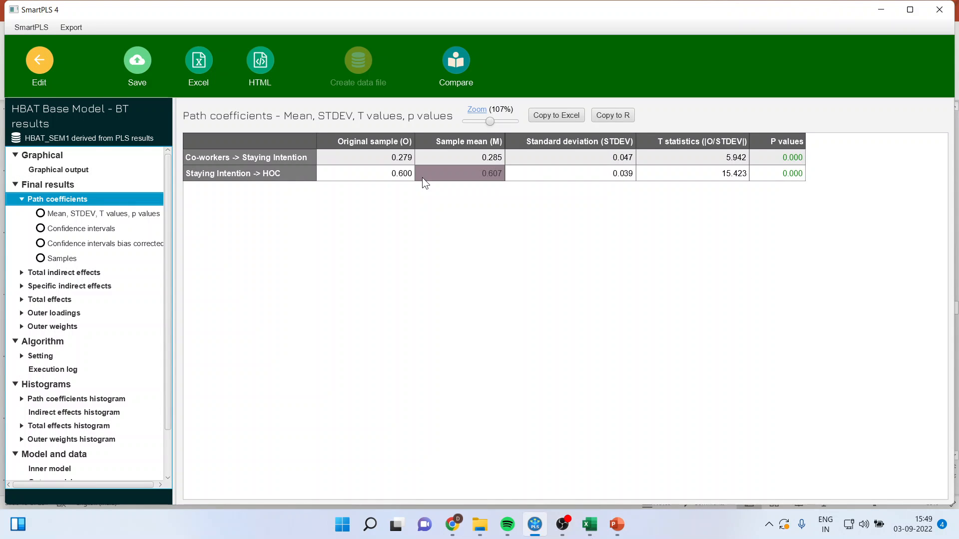
click(98, 286)
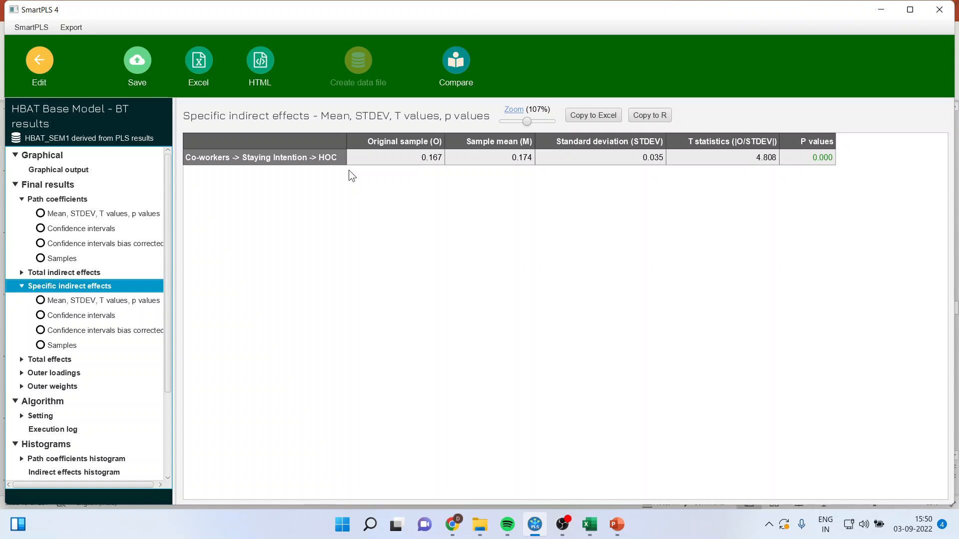
- Switch to the PowerPoint presentation, go to the closing contact slide 25 and show it as a full-screen slide show
click(617, 525)
drag(130, 340, 127, 457)
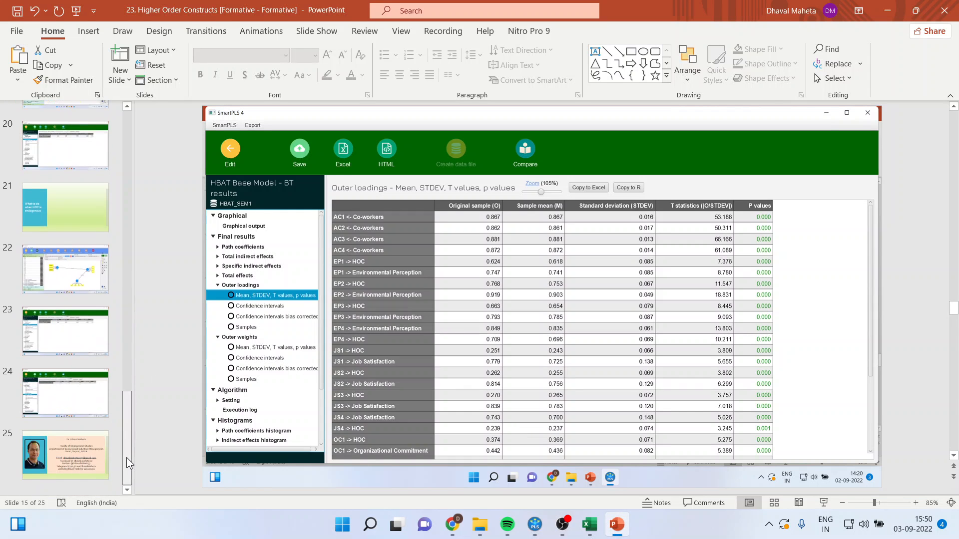
click(101, 450)
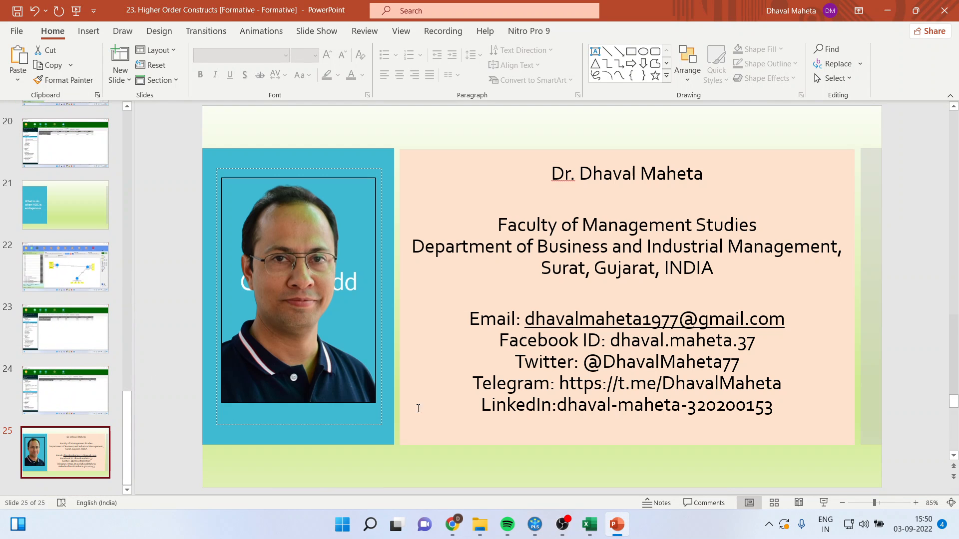
click(823, 503)
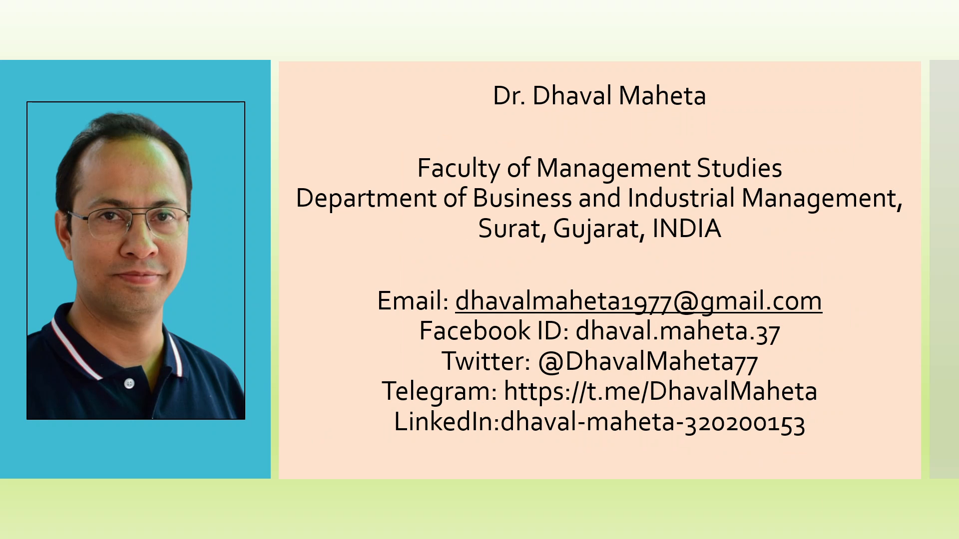